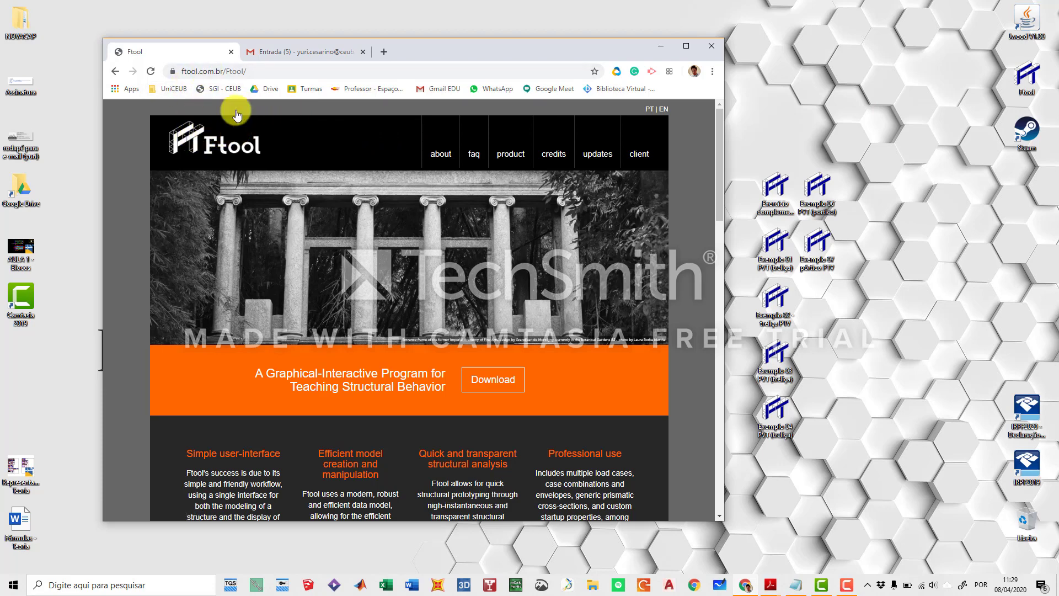
left_click(265, 70)
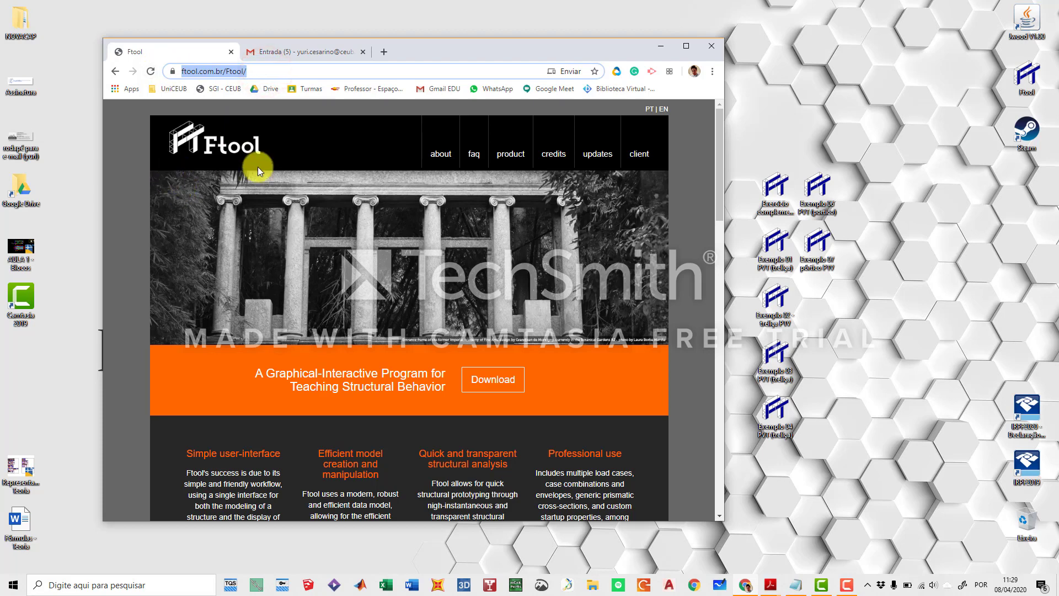
left_click(127, 196)
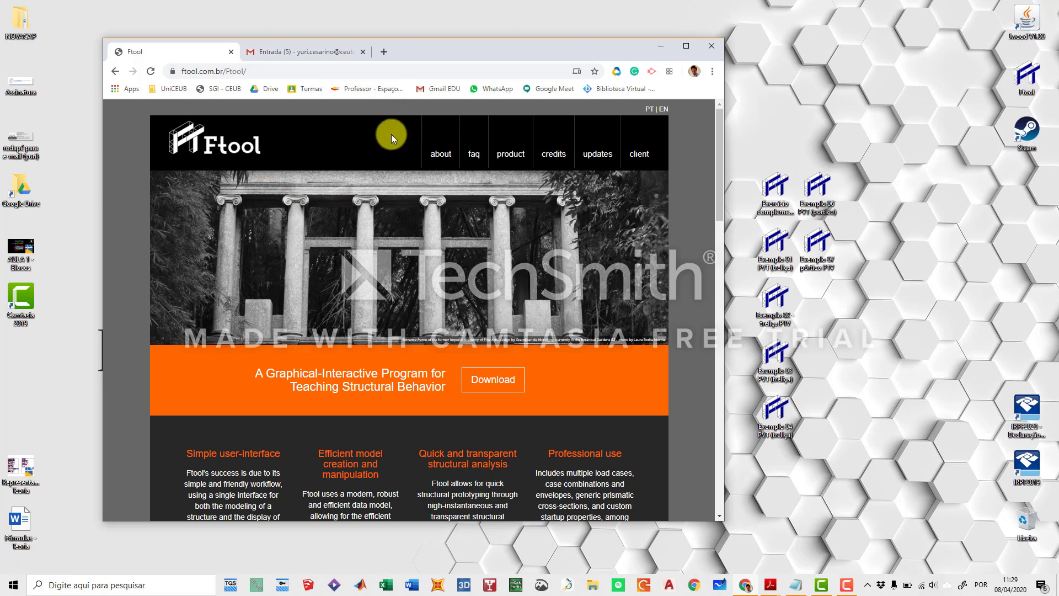
Move the browser window aside, launch Ftool from the desktop and maximize its window
left_click_drag(471, 51, 411, 46)
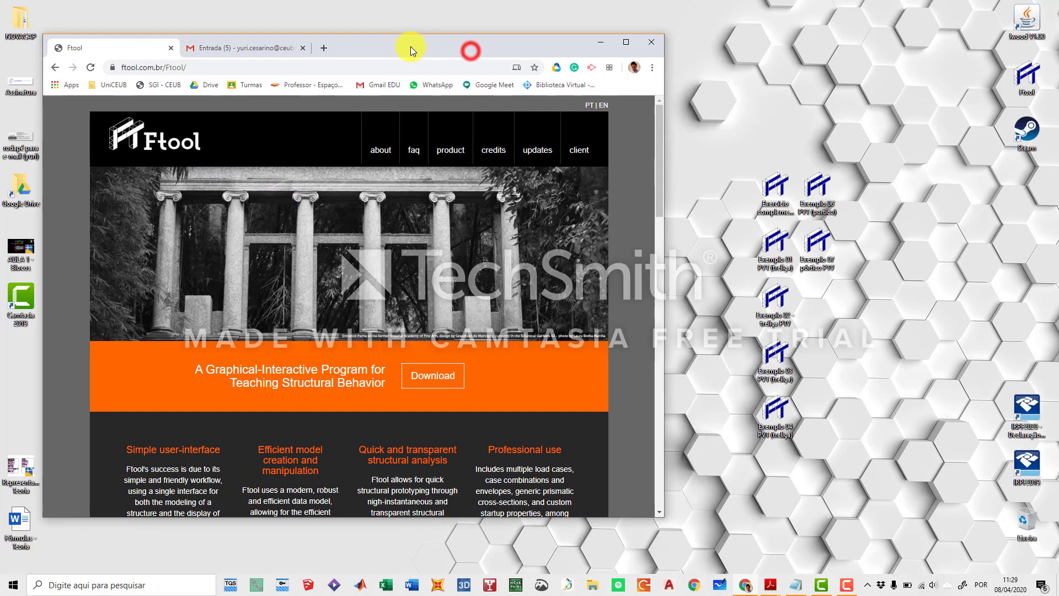
double_click(1011, 84)
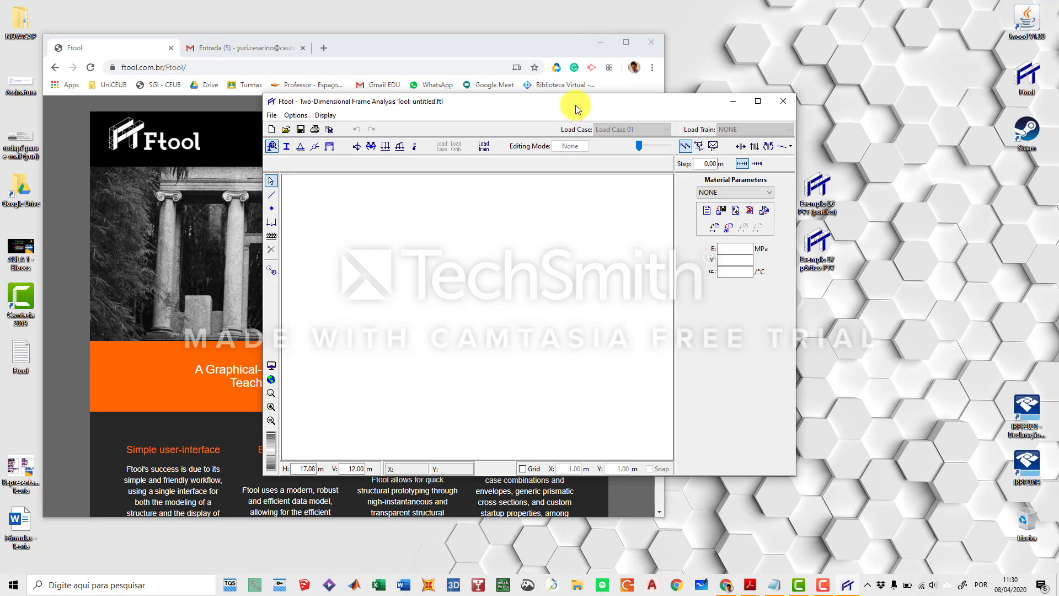
double_click(574, 105)
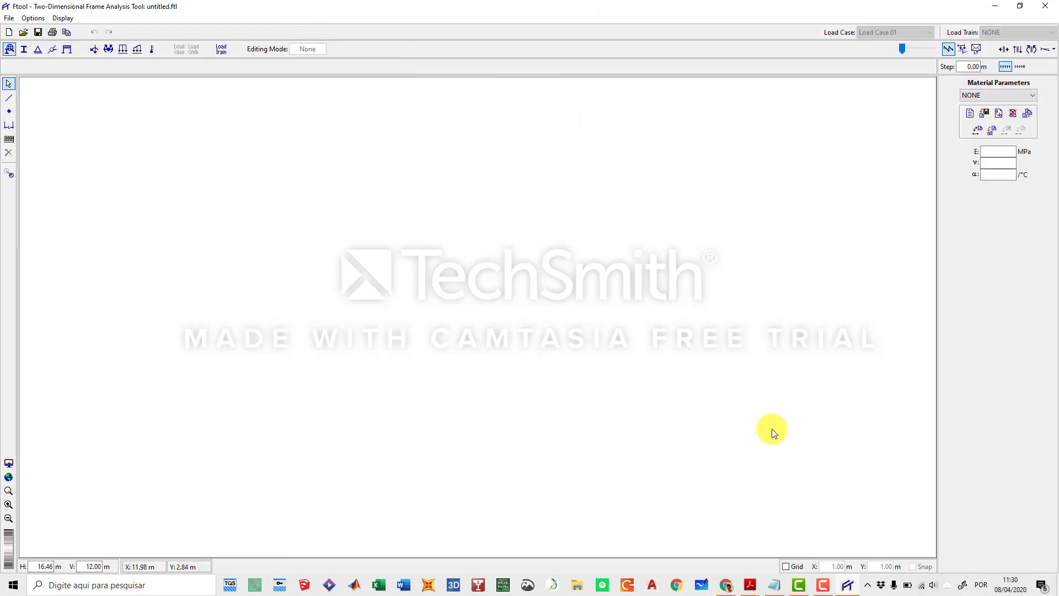
Switch to Acrobat Reader, view the cover of the Análise de Estruturas book PDF, and return to Ftool
mouse_move(746, 588)
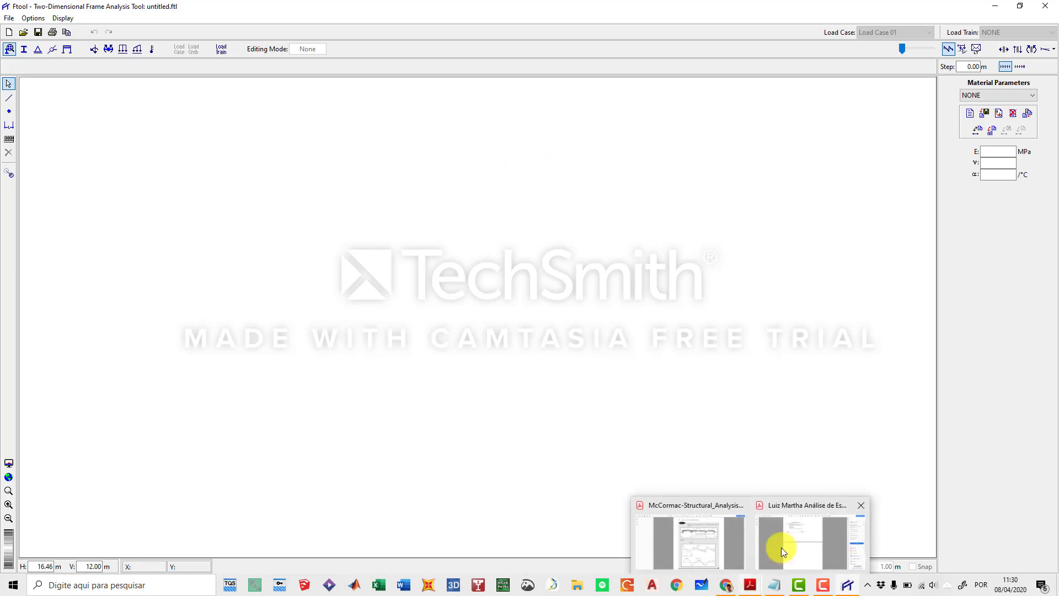
left_click(799, 537)
scroll(464, 272, "up", 15)
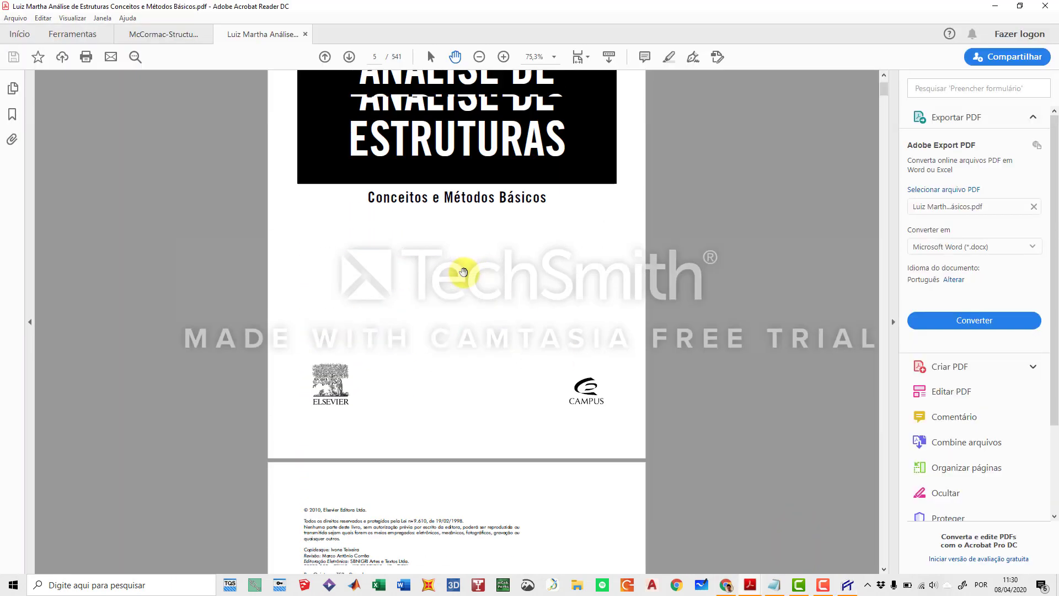
scroll(463, 271, "down", 3)
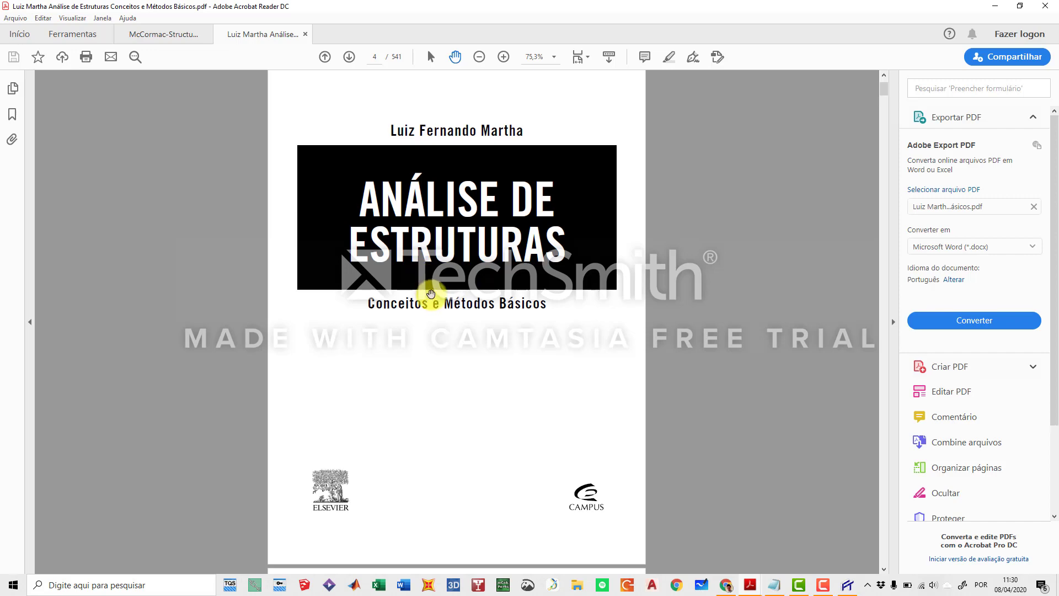
scroll(353, 279, "up", 12)
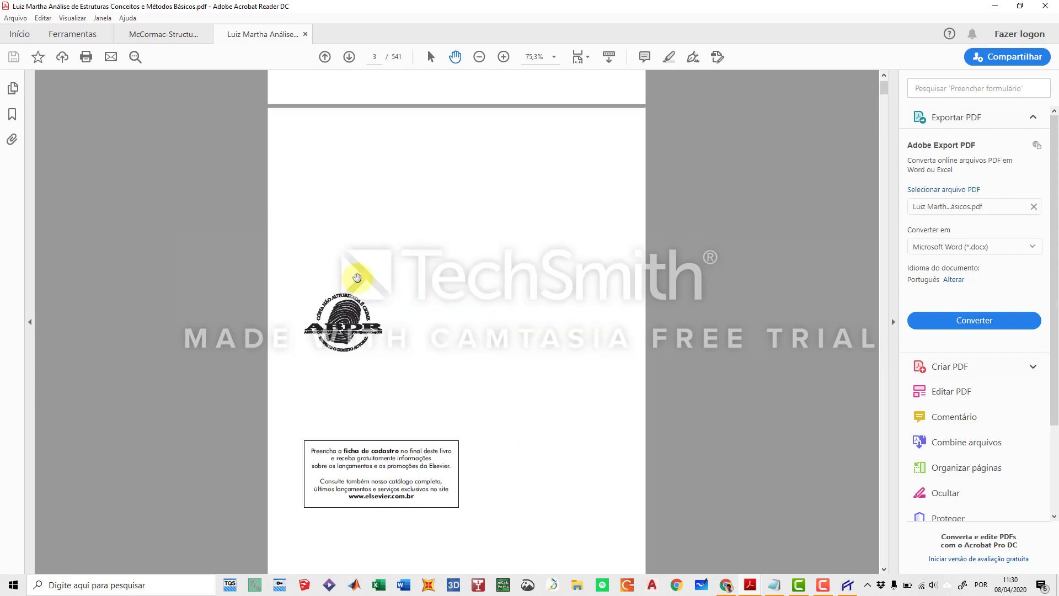
scroll(356, 277, "up", 18)
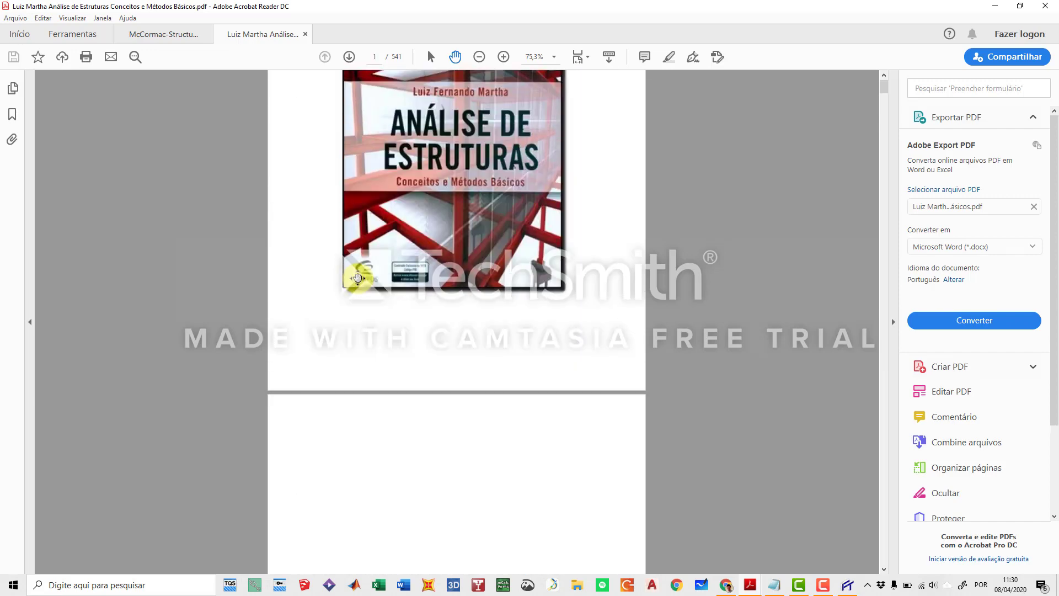
scroll(357, 277, "up", 6)
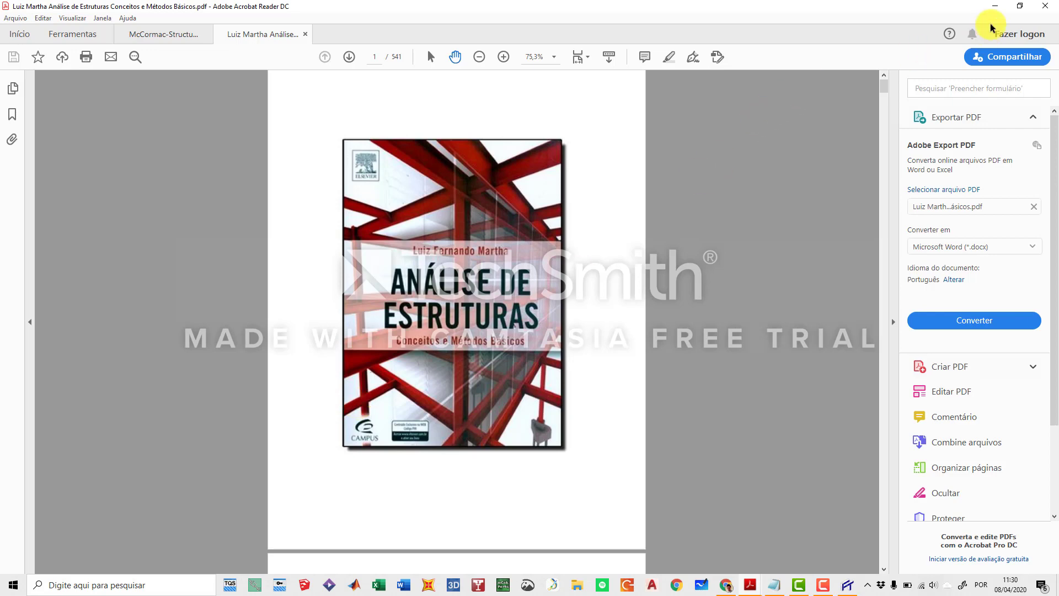
left_click(995, 7)
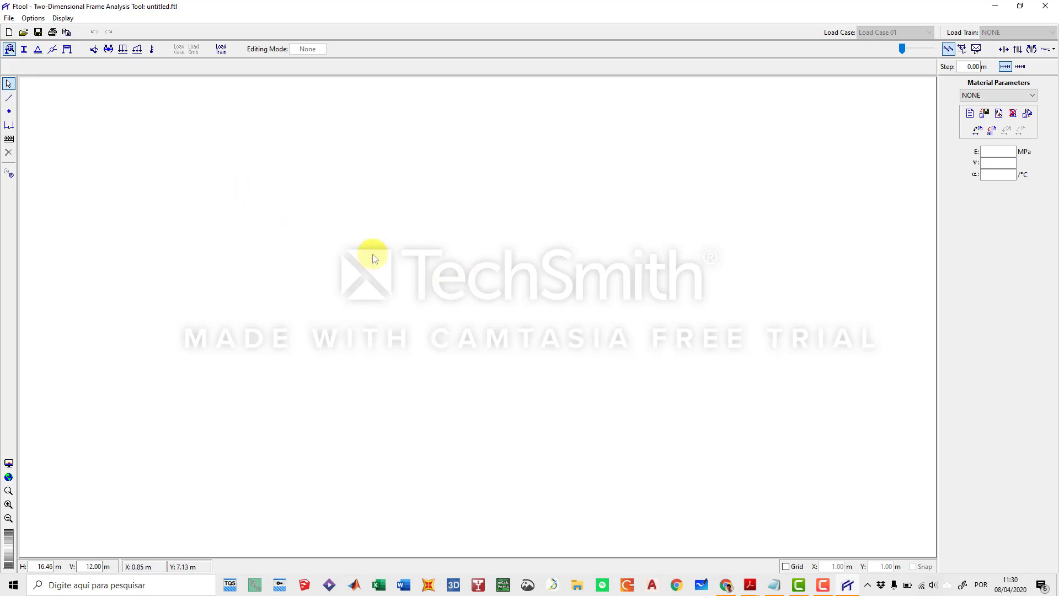
Turn on the drawing grid with 1.00 m spacing in X and Y
left_click(786, 567)
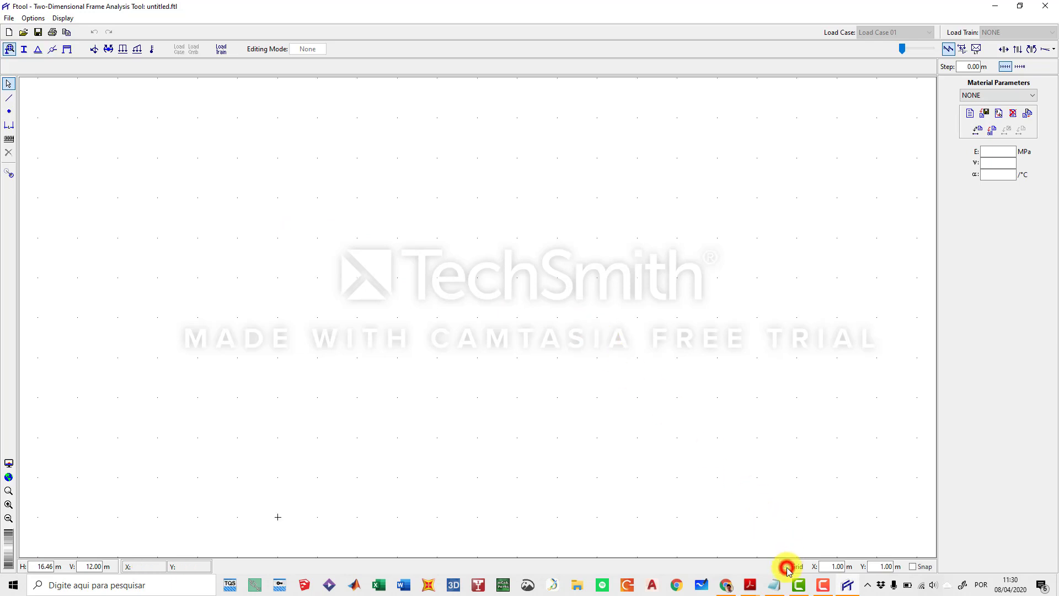
left_click_drag(394, 196, 396, 164)
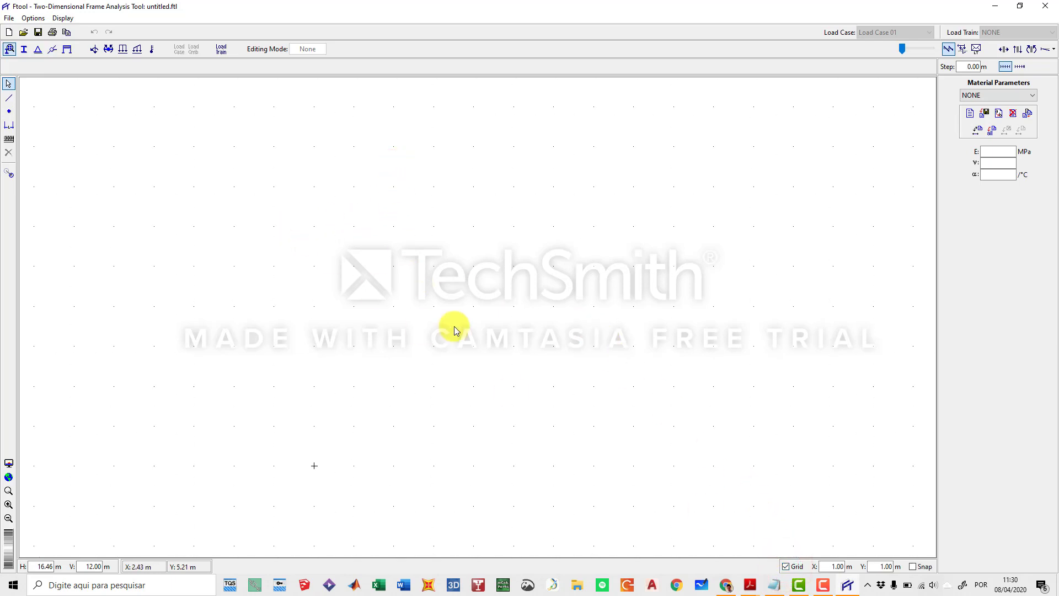
scroll(452, 325, "down", 3)
left_click_drag(450, 322, 388, 218)
scroll(387, 311, "up", 4)
scroll(387, 312, "up", 1)
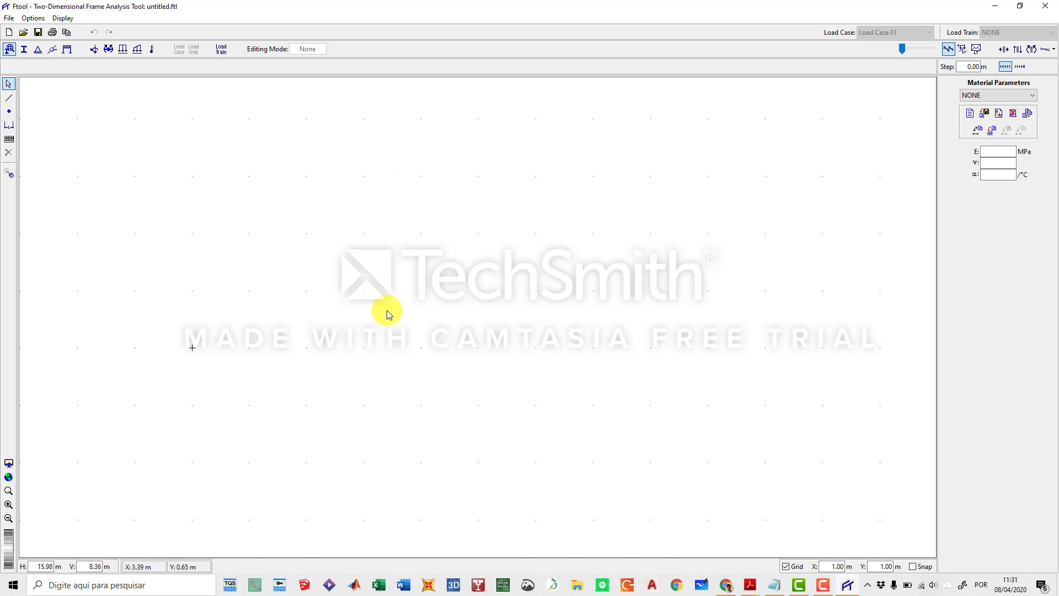
Open the Units & Number Formatting settings and apply the SI unit preset
left_click(10, 19)
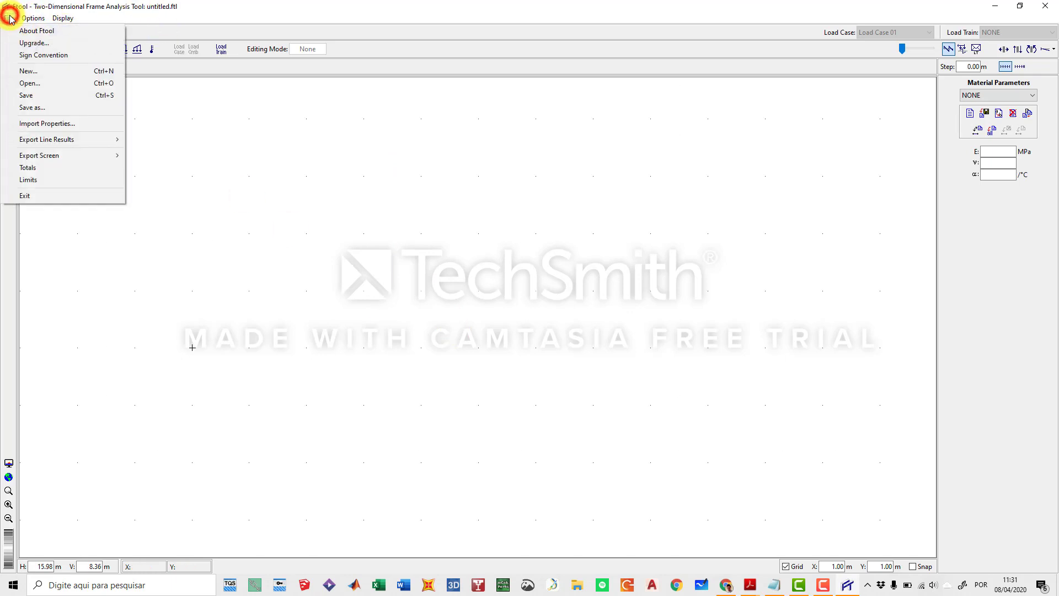
mouse_move(65, 20)
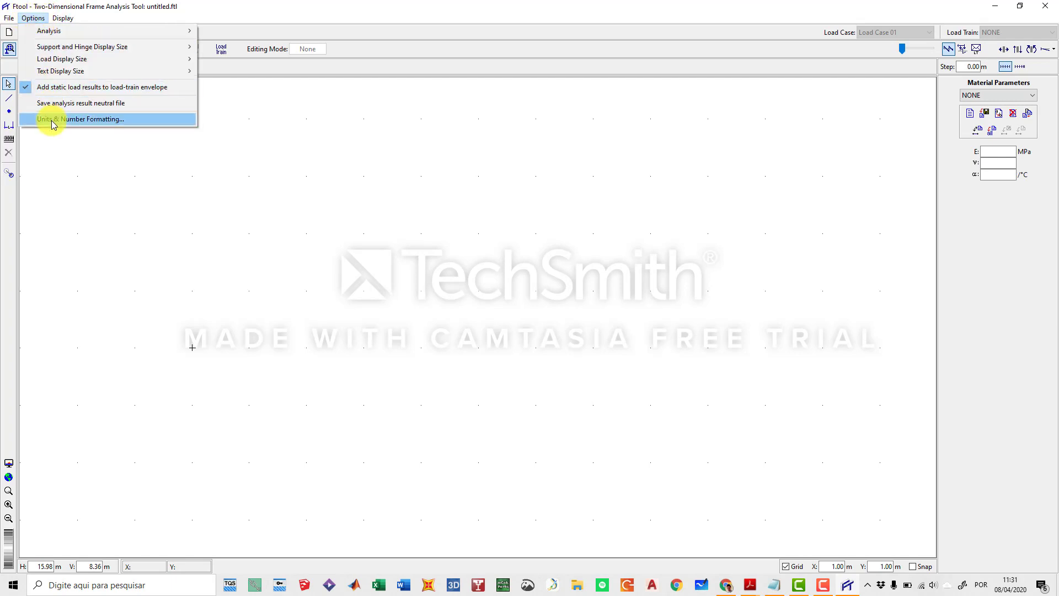
left_click(53, 120)
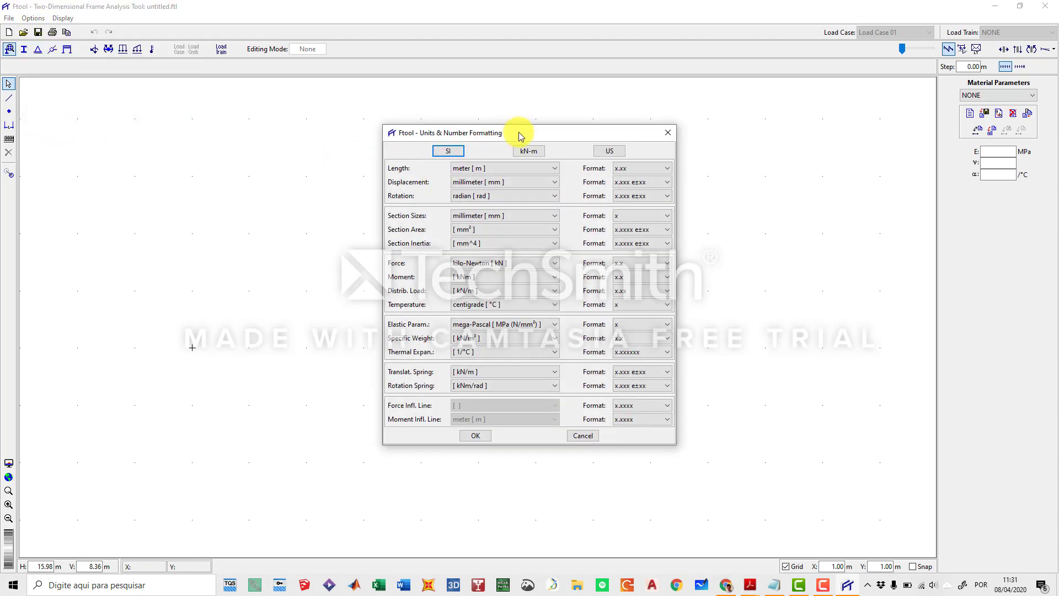
left_click_drag(520, 135, 495, 133)
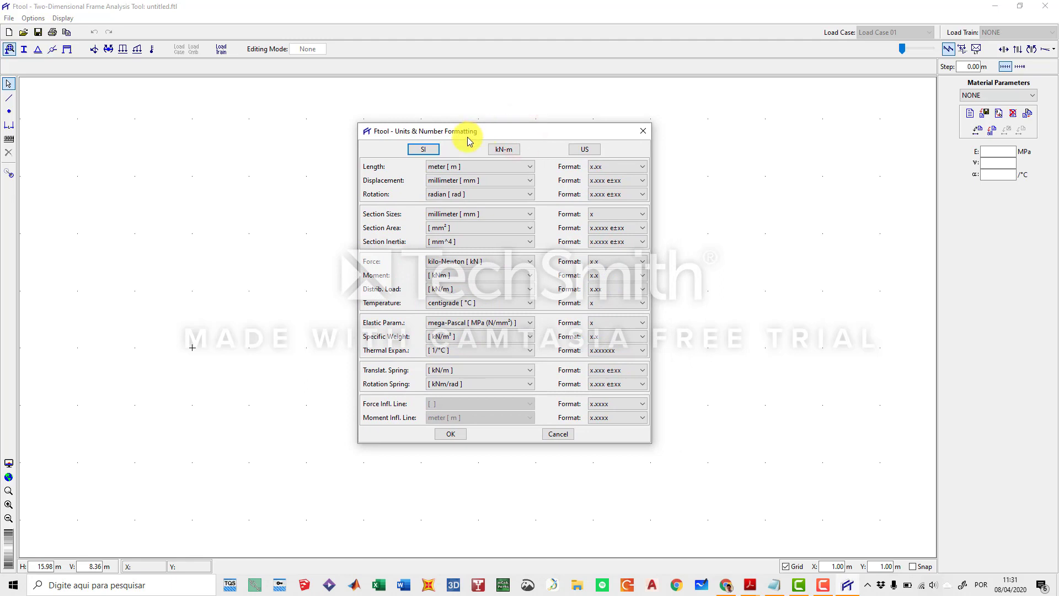
left_click(422, 149)
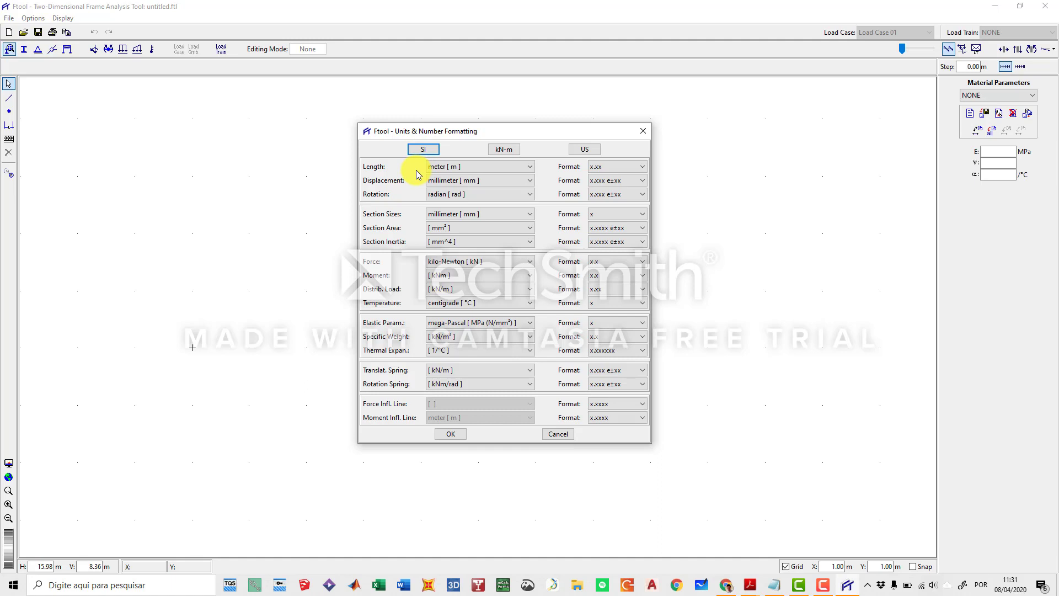
Examine which units are available for length and force under the SI preset
left_click(489, 167)
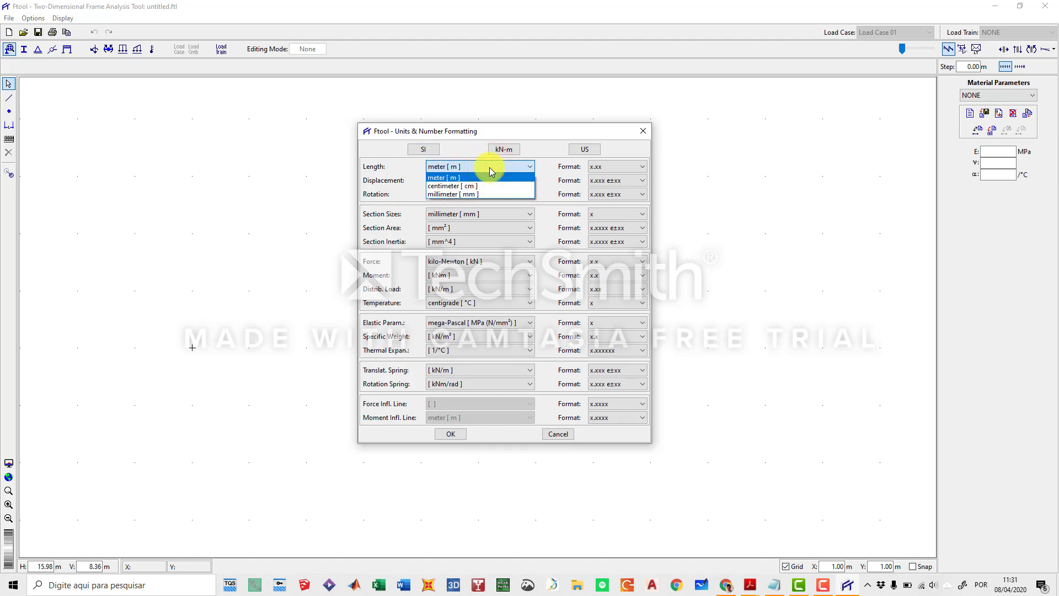
left_click(392, 166)
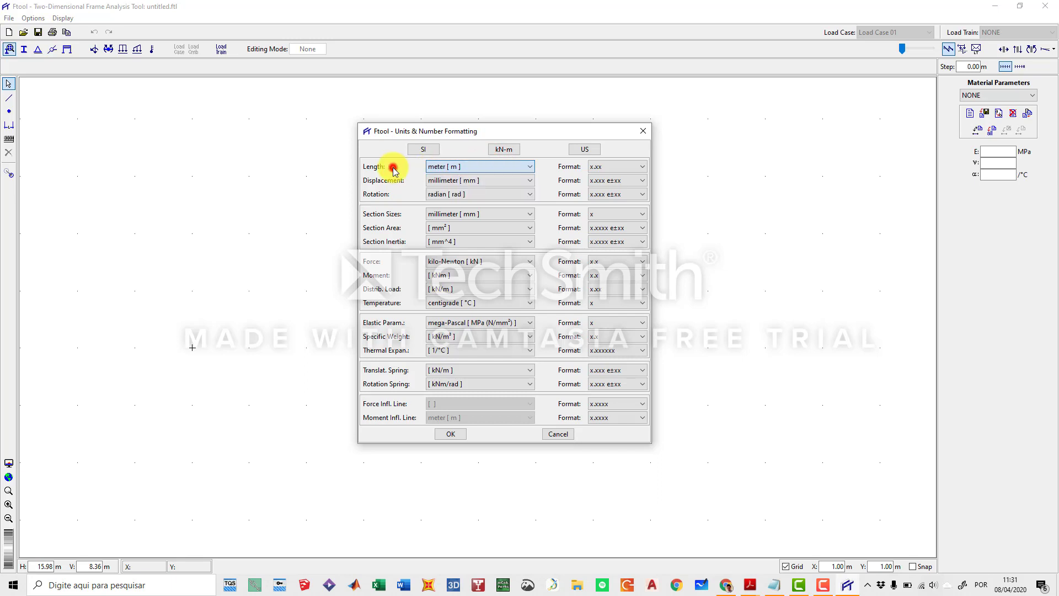
left_click(492, 262)
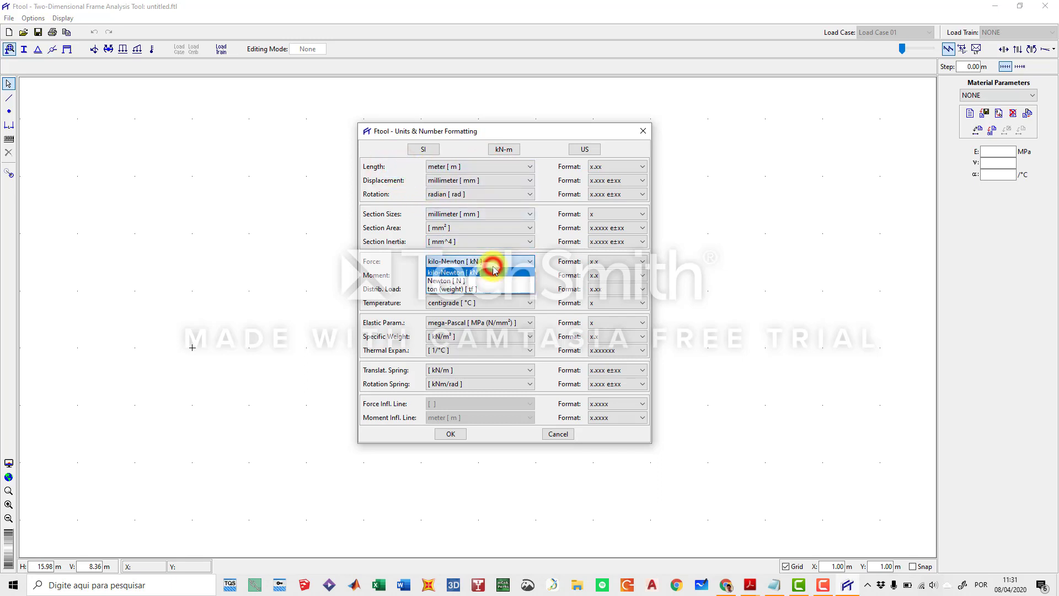
left_click(400, 166)
Try the kN-m unit preset and return to the SI preset
left_click(502, 150)
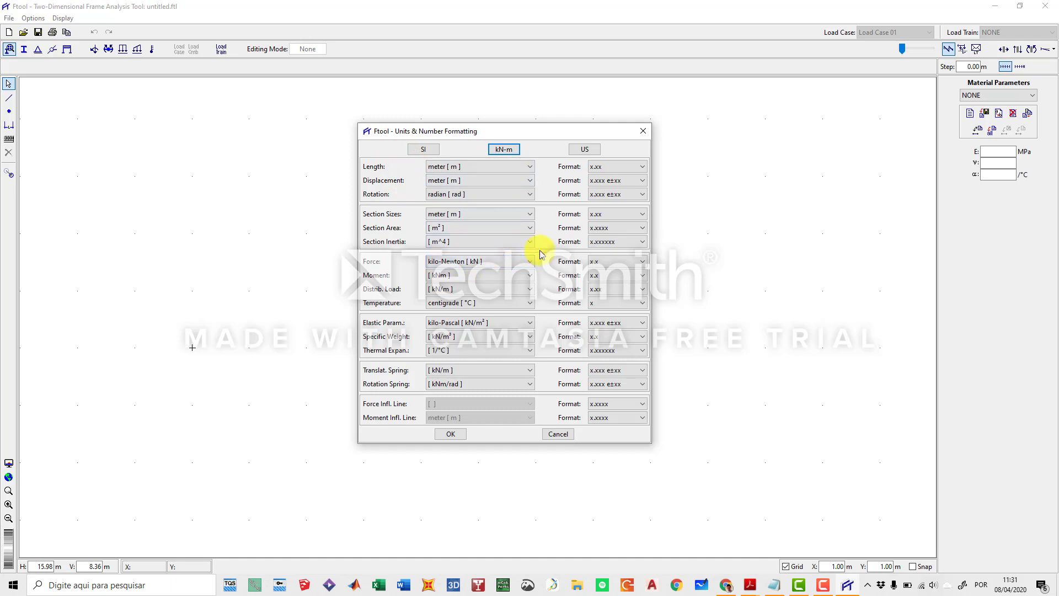
left_click(430, 150)
Examine the unit choices for displacement, section sizes and temperature in the SI preset
left_click(402, 180)
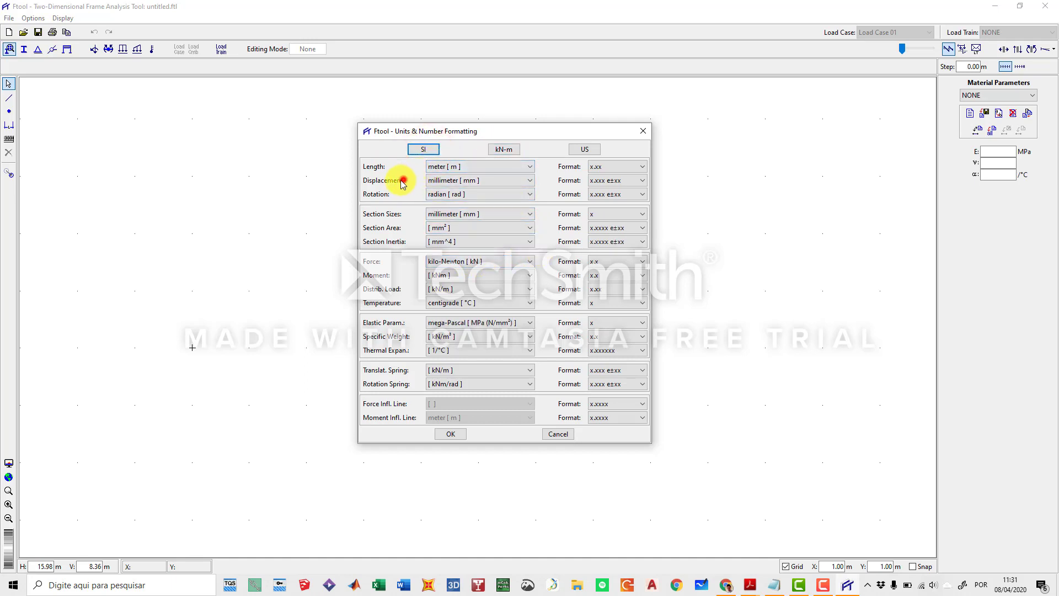
left_click(491, 181)
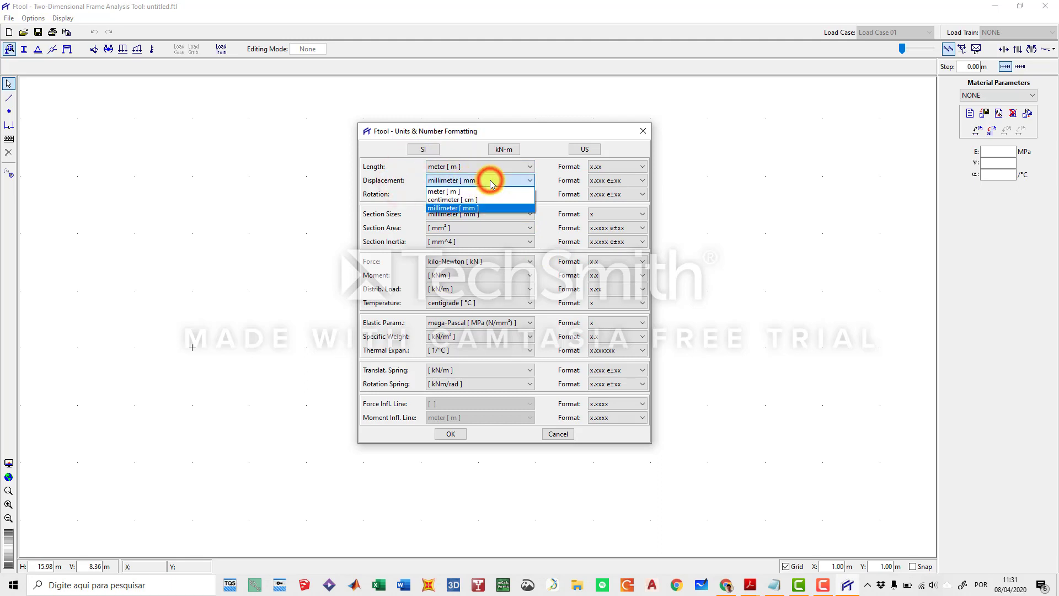
left_click(489, 180)
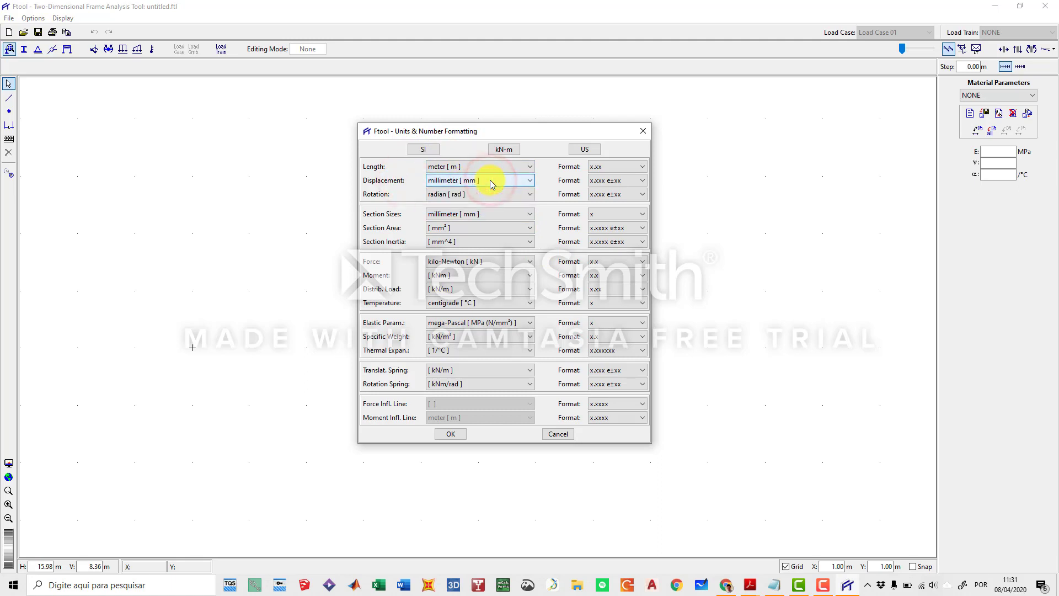
left_click(498, 213)
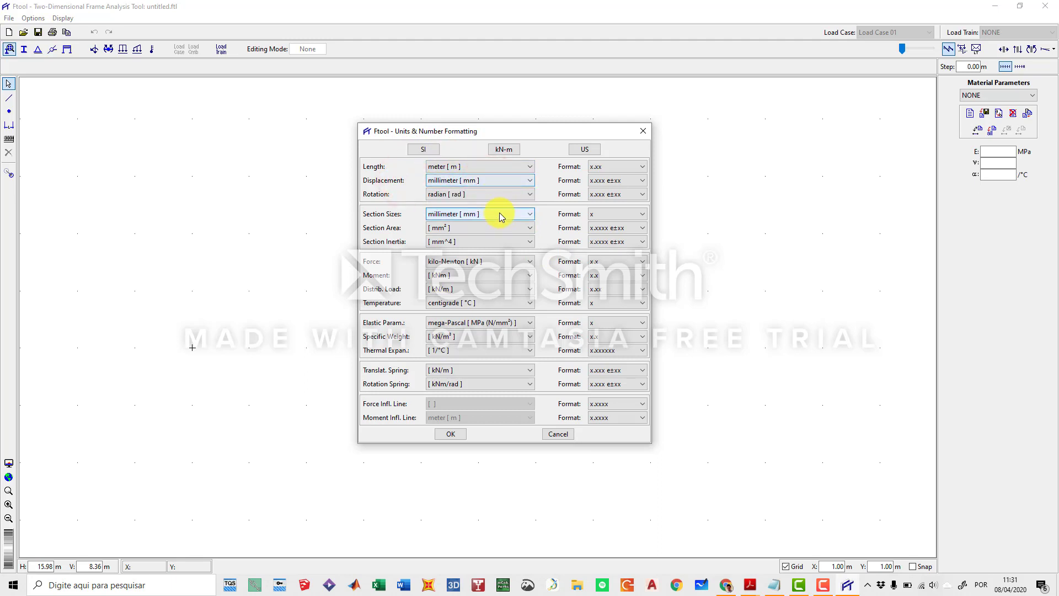
left_click(474, 303)
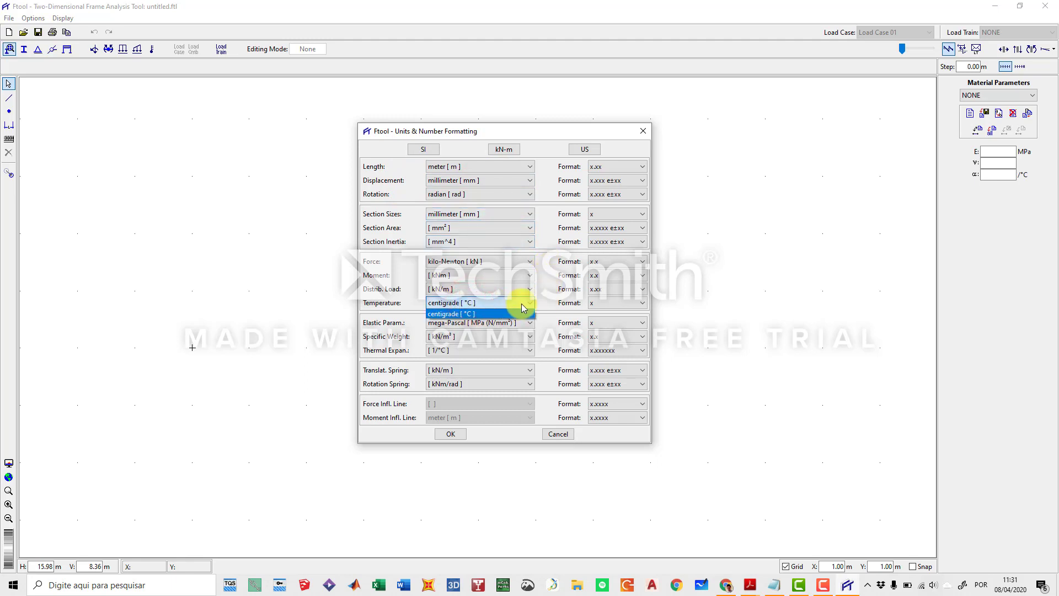
left_click(545, 291)
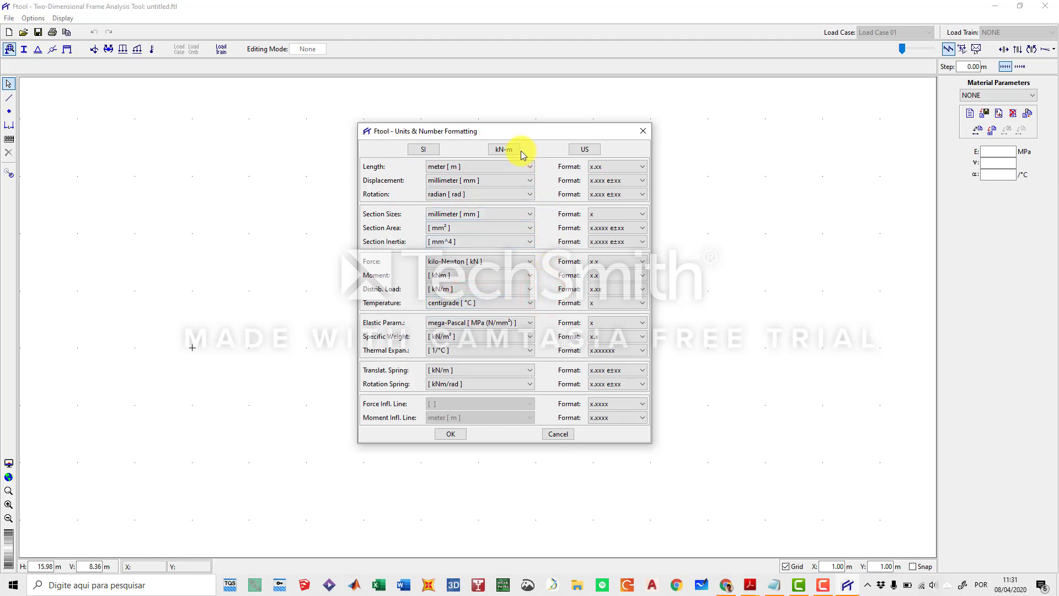
Apply the US unit preset and examine which force units it offers
left_click(585, 152)
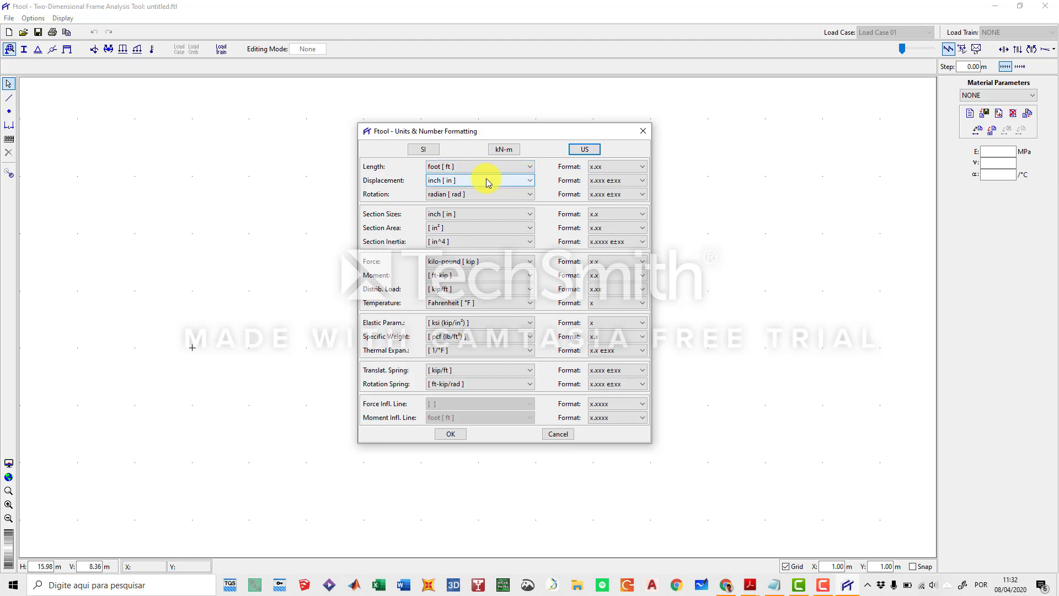
left_click(502, 262)
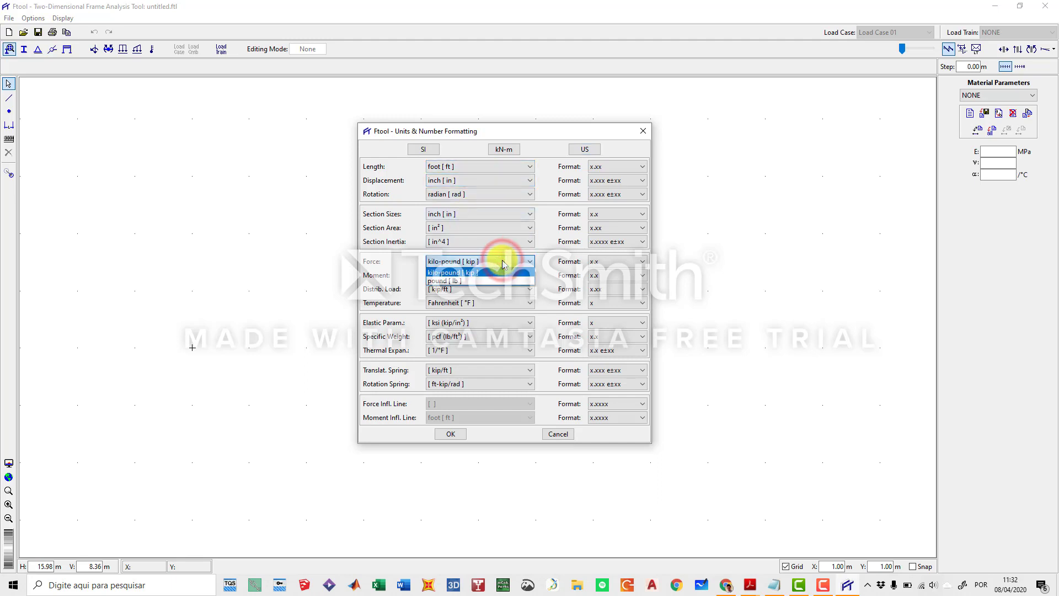
left_click(551, 240)
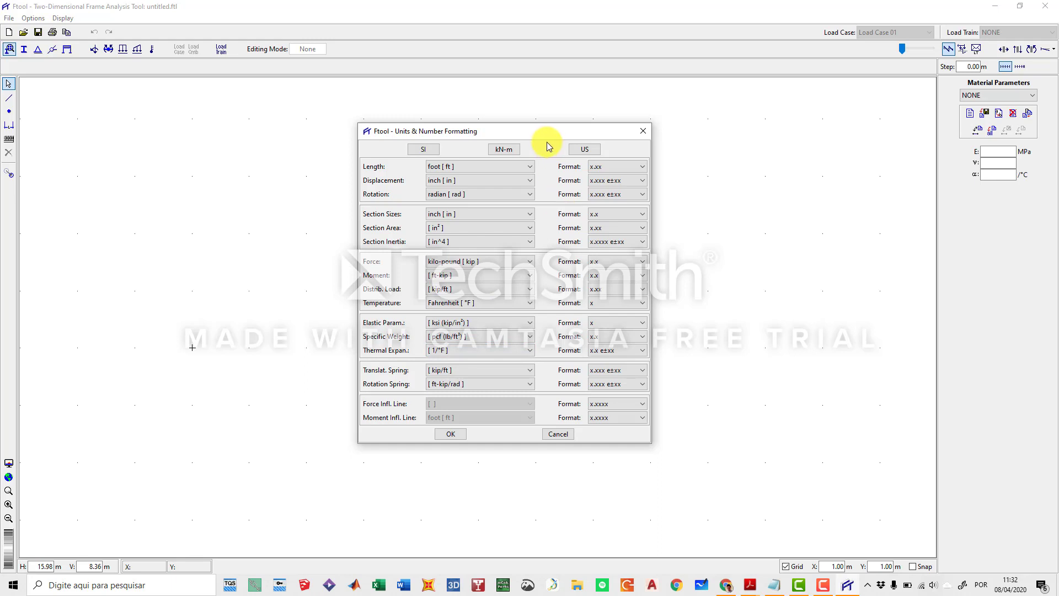
Apply the SI unit preset again and accept the unit settings
left_click(436, 149)
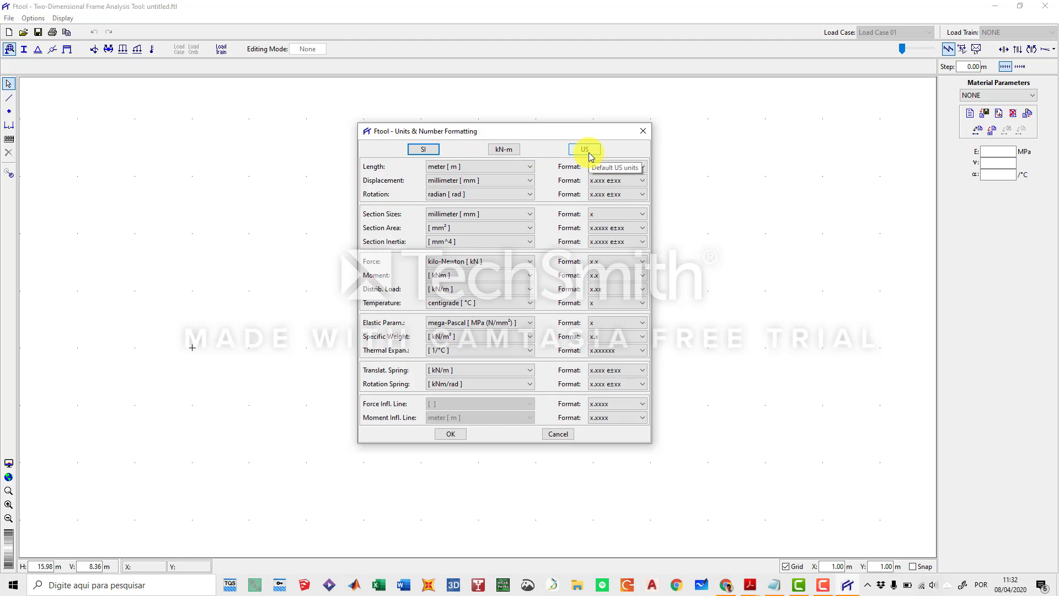
left_click(457, 434)
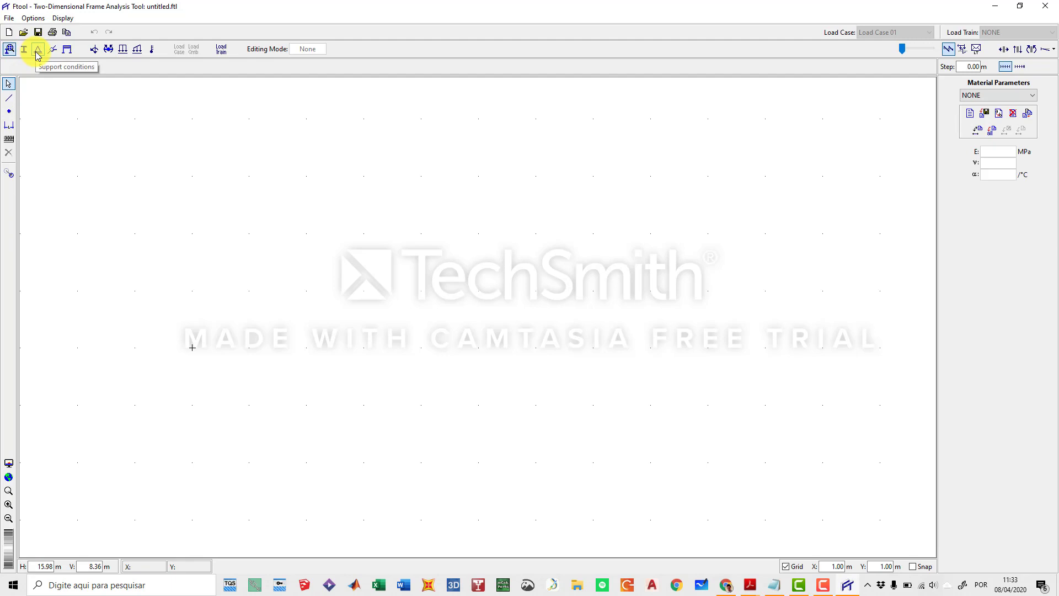
Examine the settings for section properties, support conditions, rotation releases and member deformation constraints
left_click(24, 50)
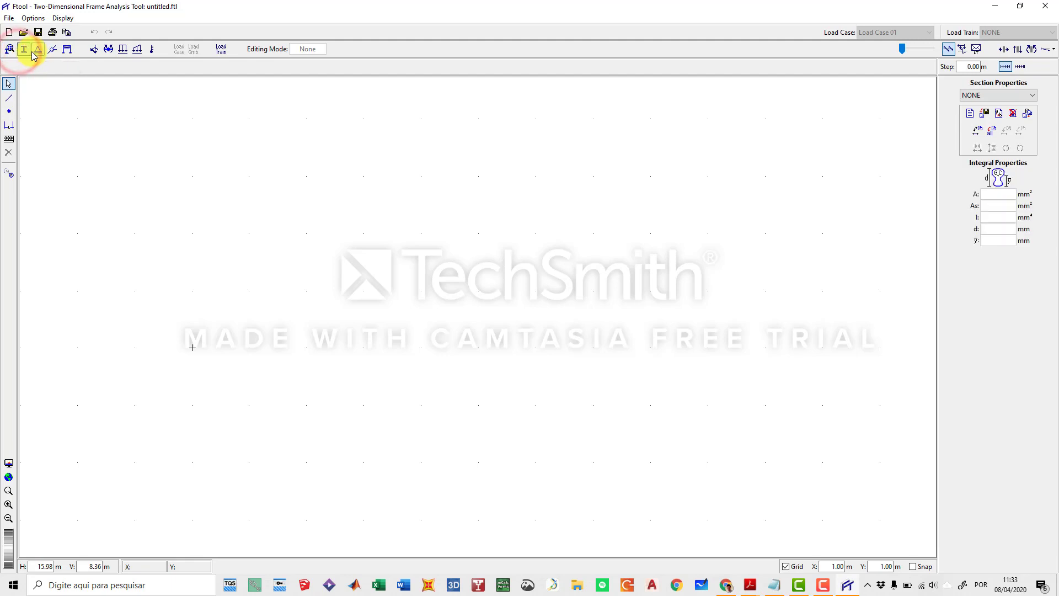
left_click(35, 52)
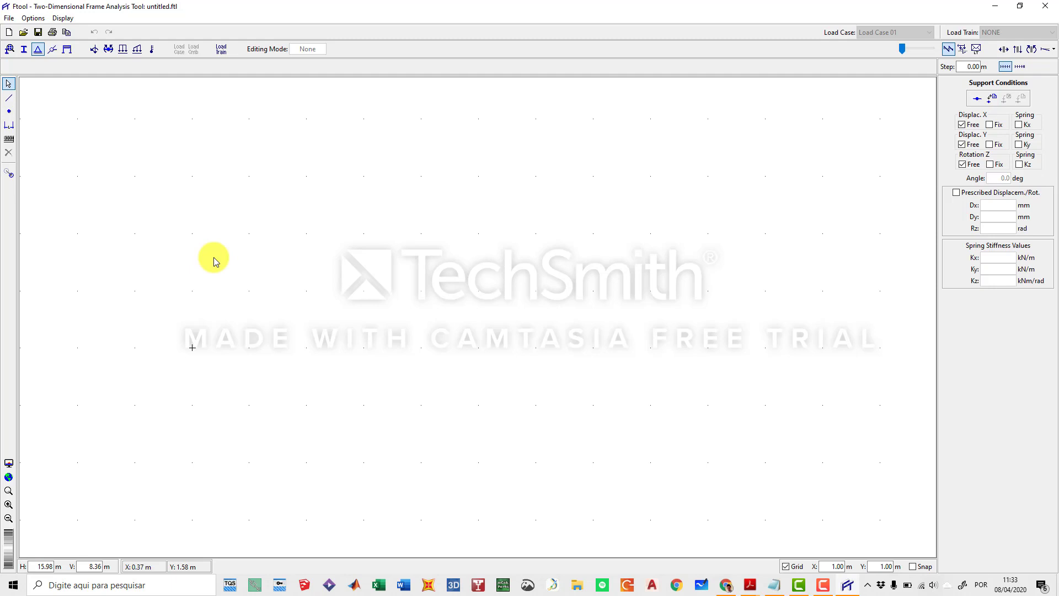
left_click(58, 53)
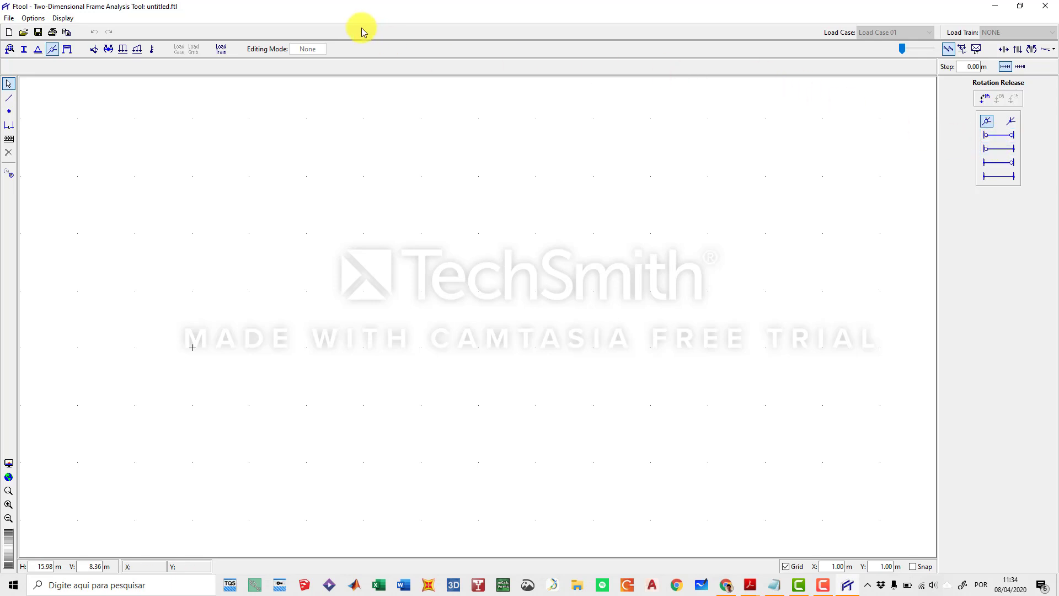
left_click(987, 124)
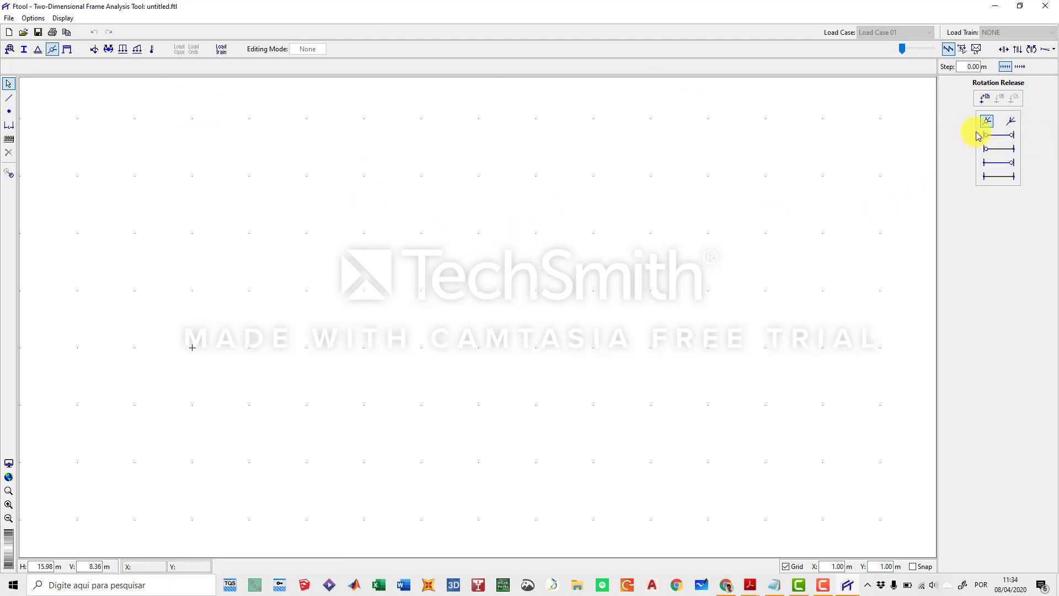
left_click(72, 58)
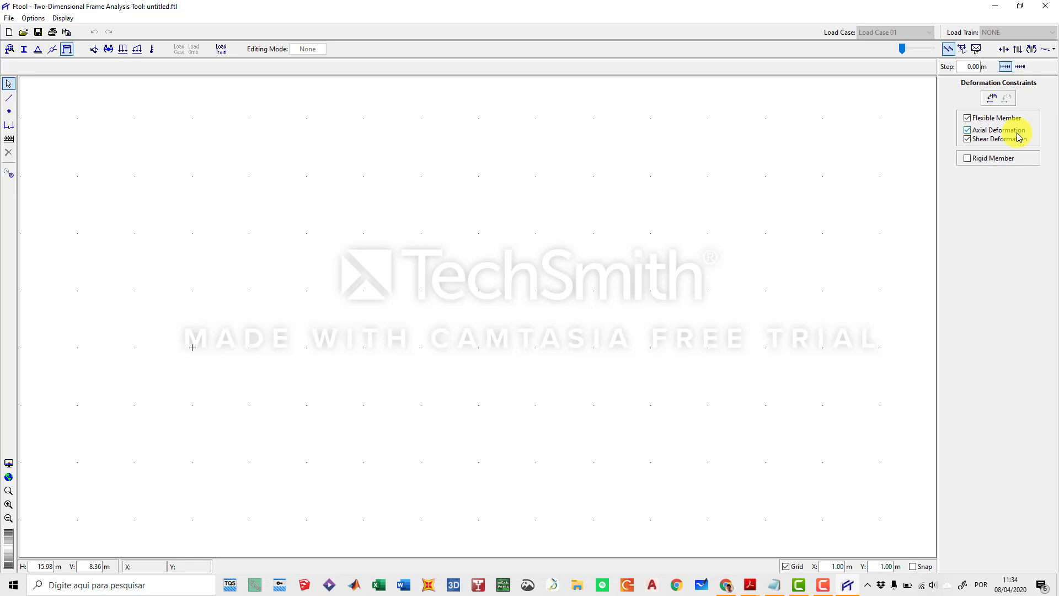
Examine the settings for nodal loads, member end moments, uniform, linear and thermal loads, and load trains
left_click(95, 51)
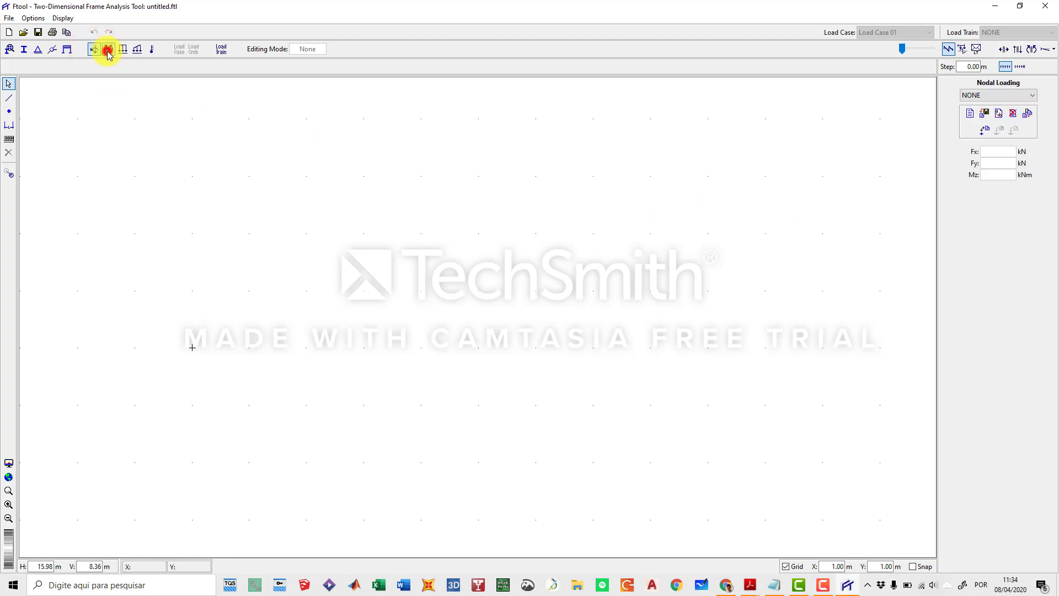
left_click(108, 51)
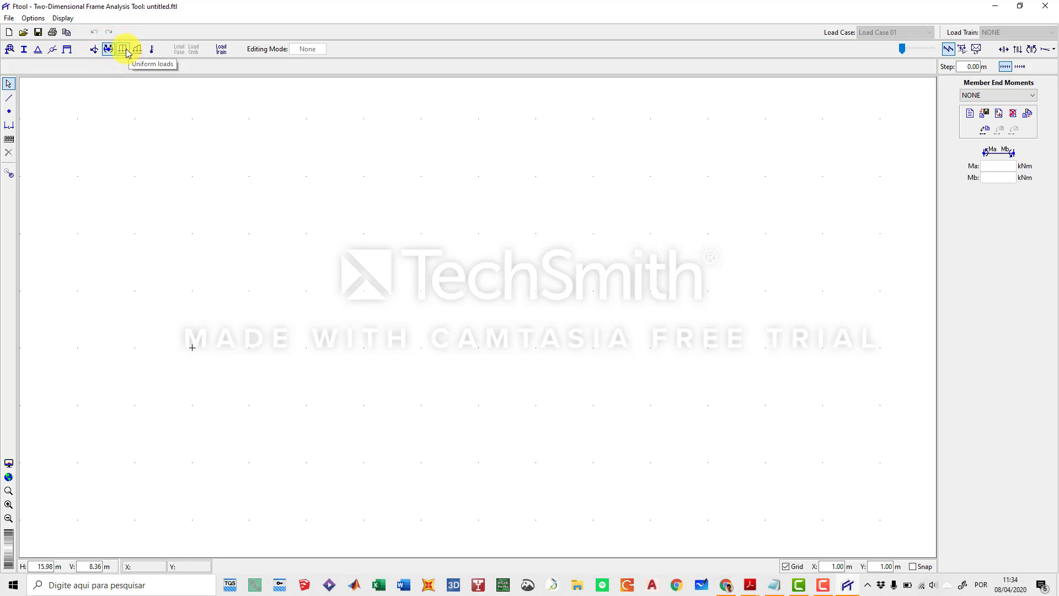
left_click(126, 50)
left_click(135, 50)
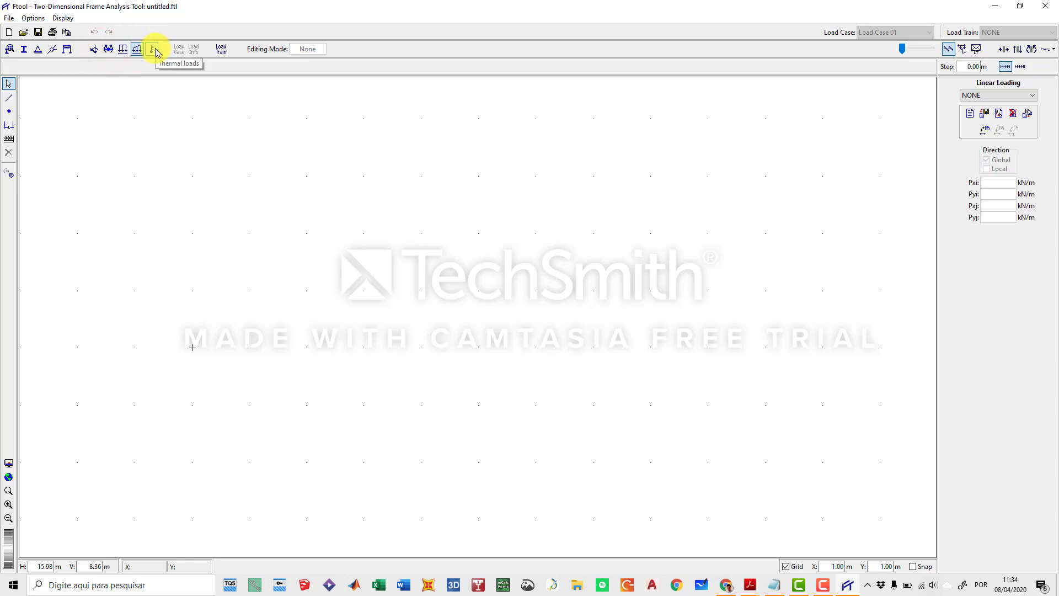
left_click(154, 50)
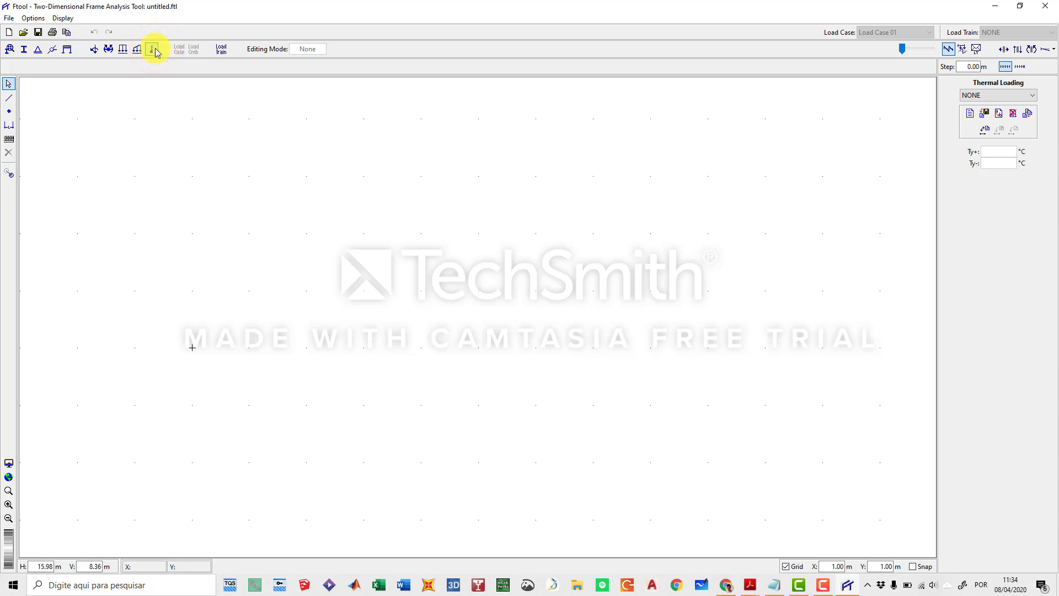
left_click(220, 50)
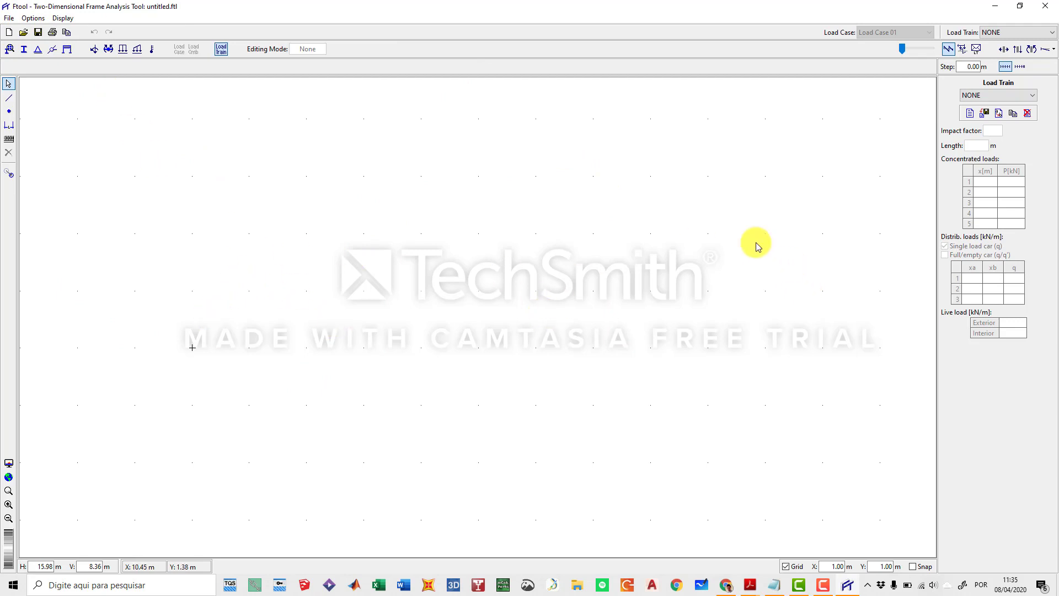
Toggle the grid off and on again and examine its spacing in the drawing area
scroll(491, 259, "down", 2)
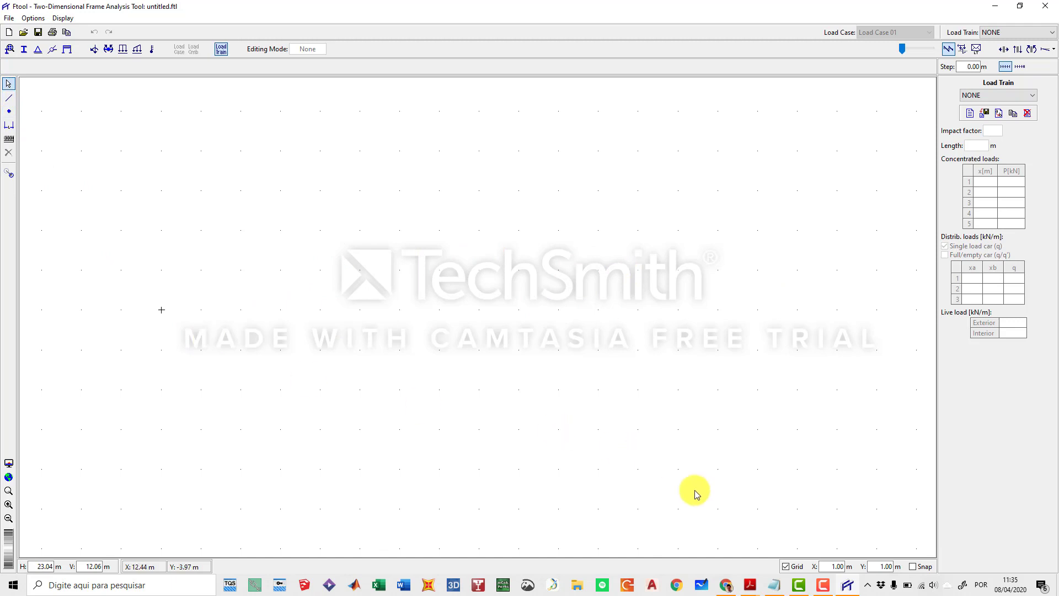
left_click(787, 569)
left_click(787, 568)
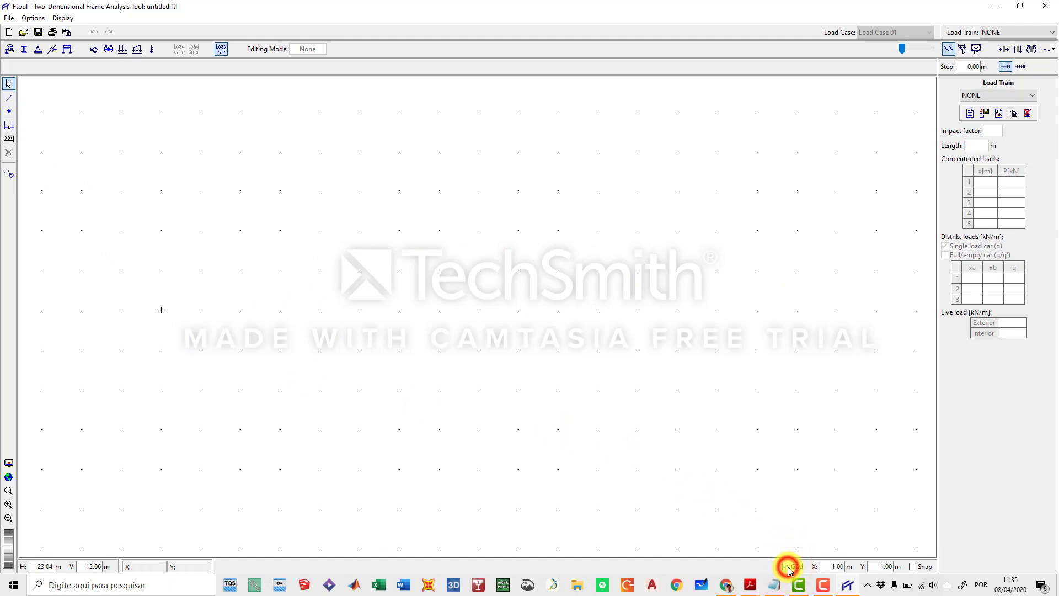
left_click(826, 566)
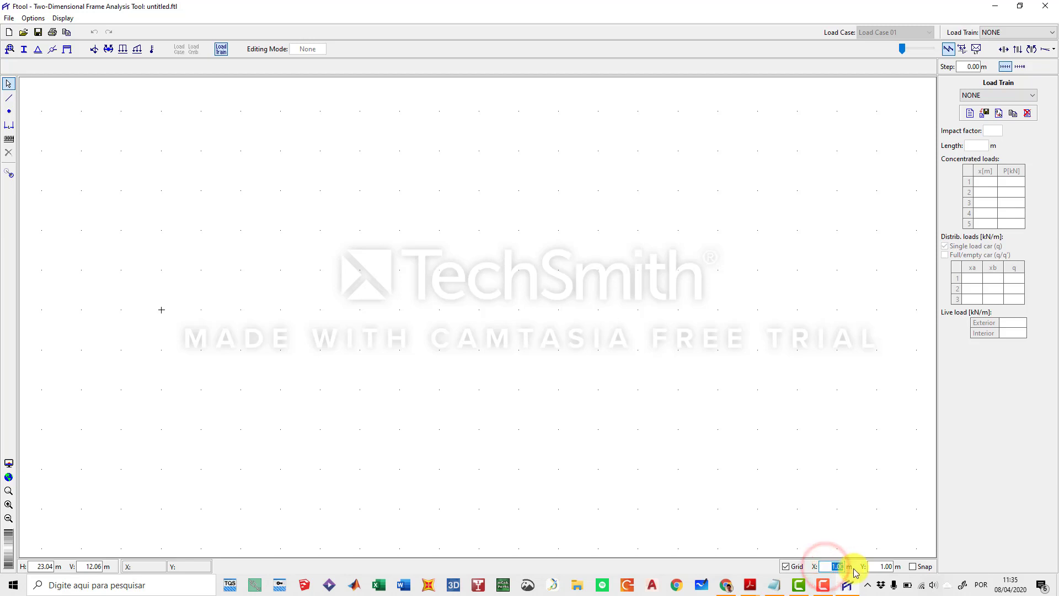
scroll(210, 319, "up", 3)
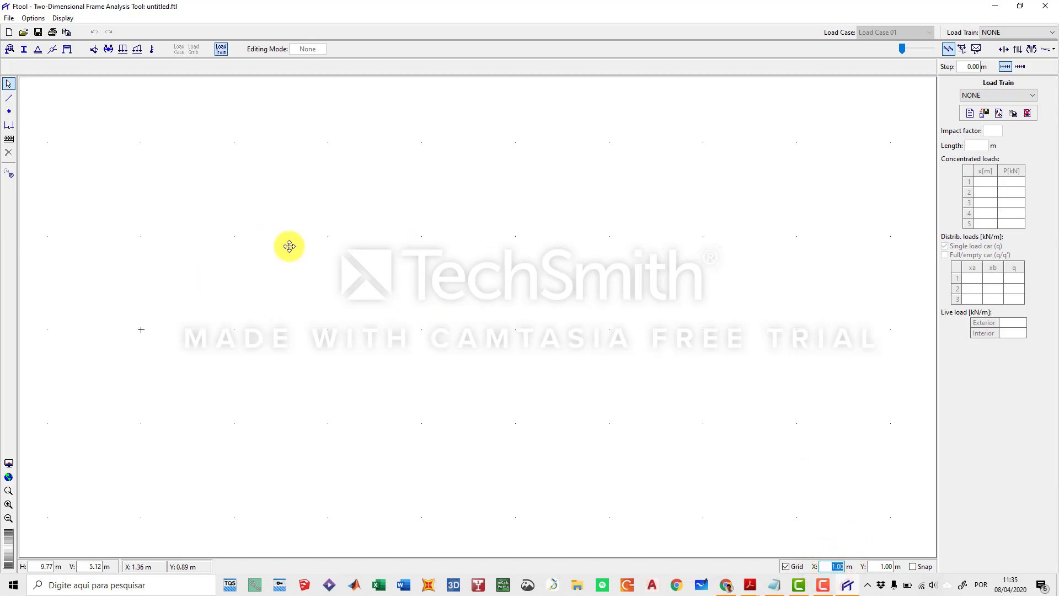
scroll(345, 316, "down", 2)
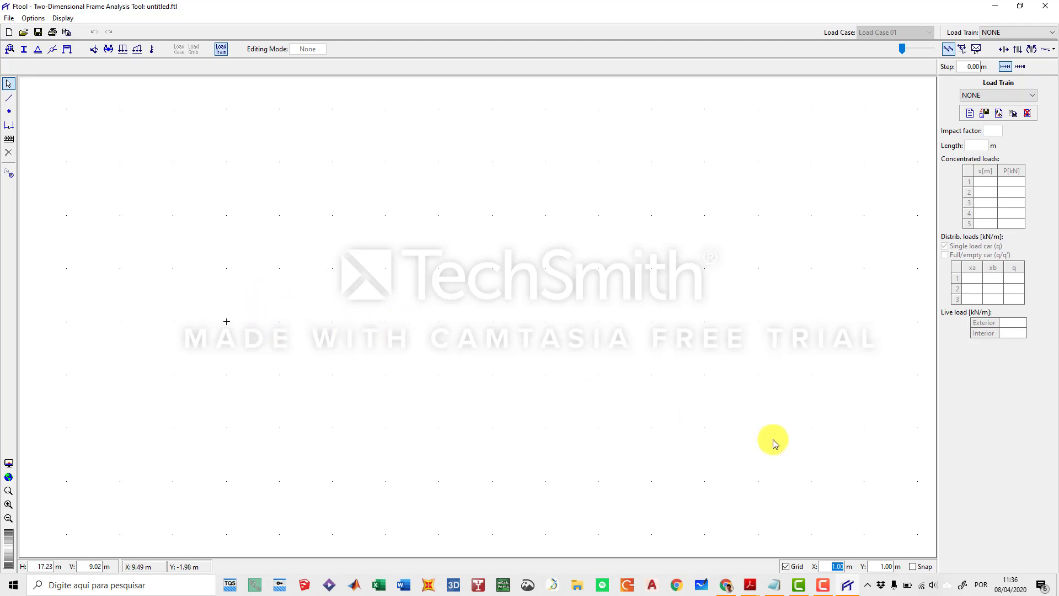
Turn on snapping to the grid, keeping 1.00 m spacing in X and Y
left_click(830, 566)
left_click(879, 565)
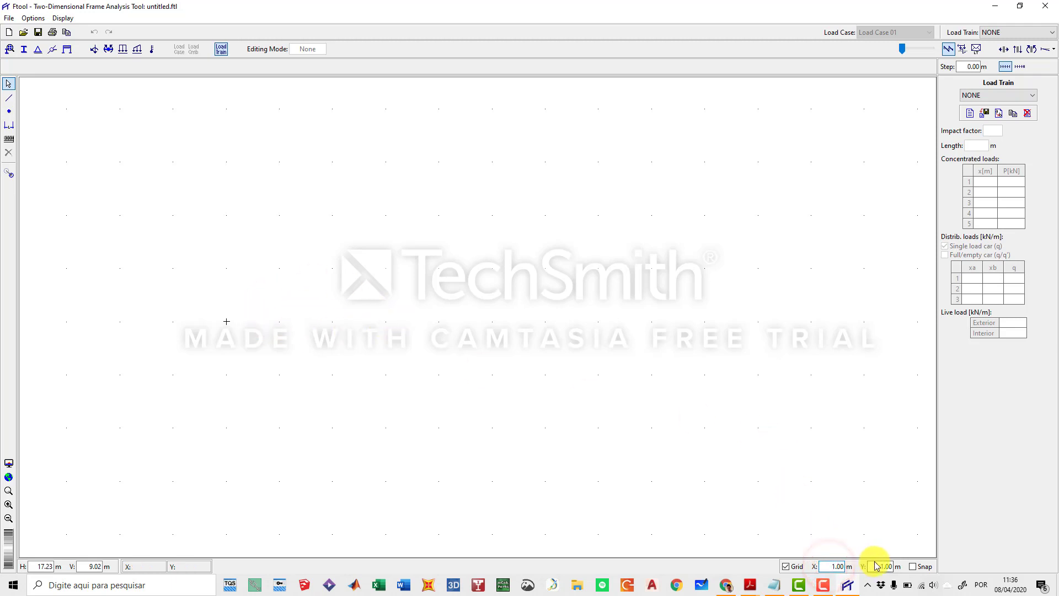
left_click(912, 566)
left_click(353, 299)
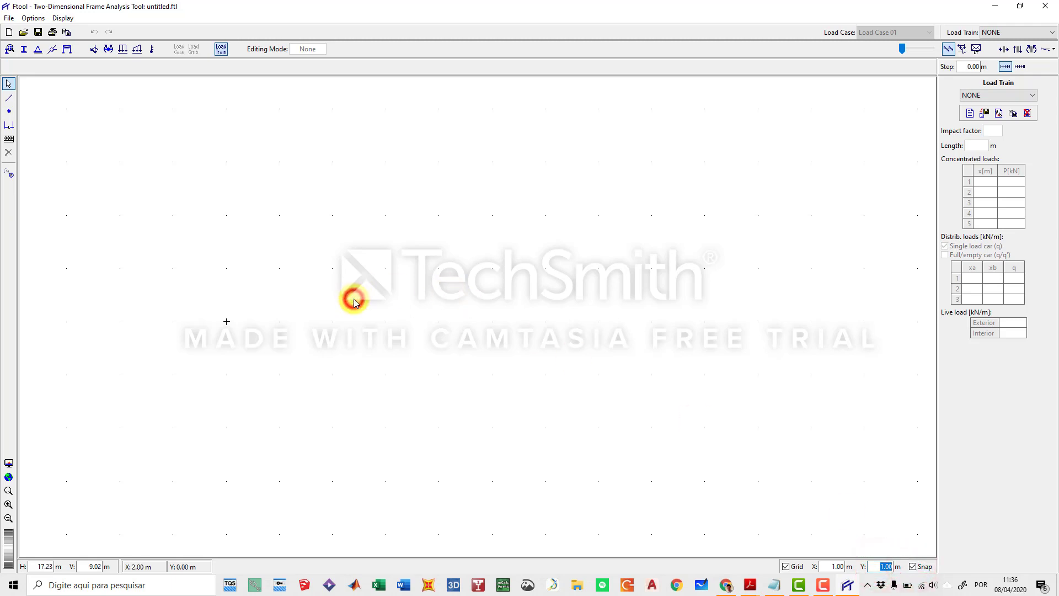
Draw a horizontal beam from the origin as three consecutive 1 m members ending at X = 3 m
left_click(8, 98)
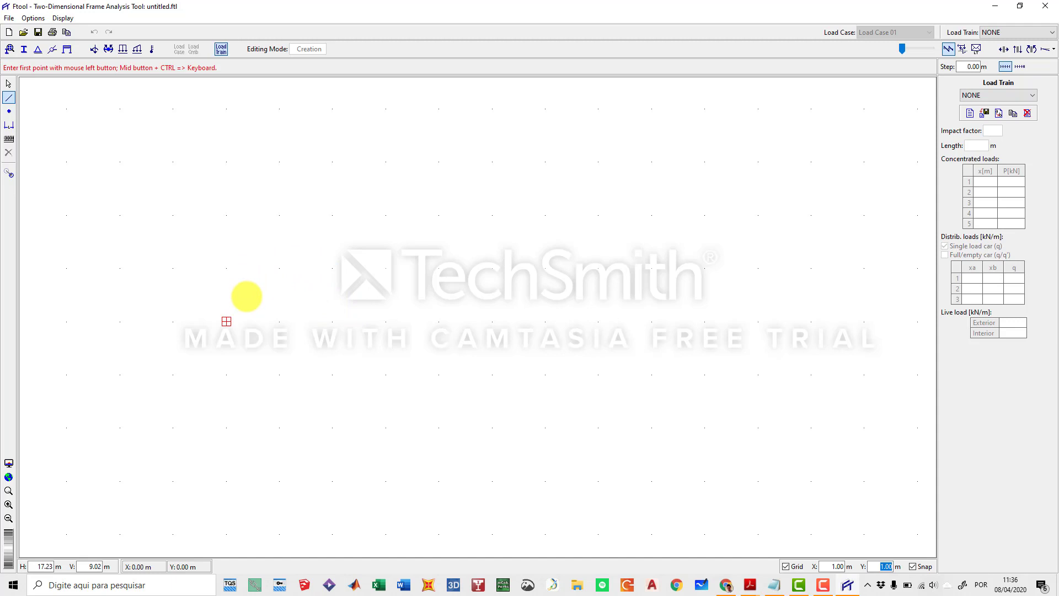
scroll(343, 302, "up", 2)
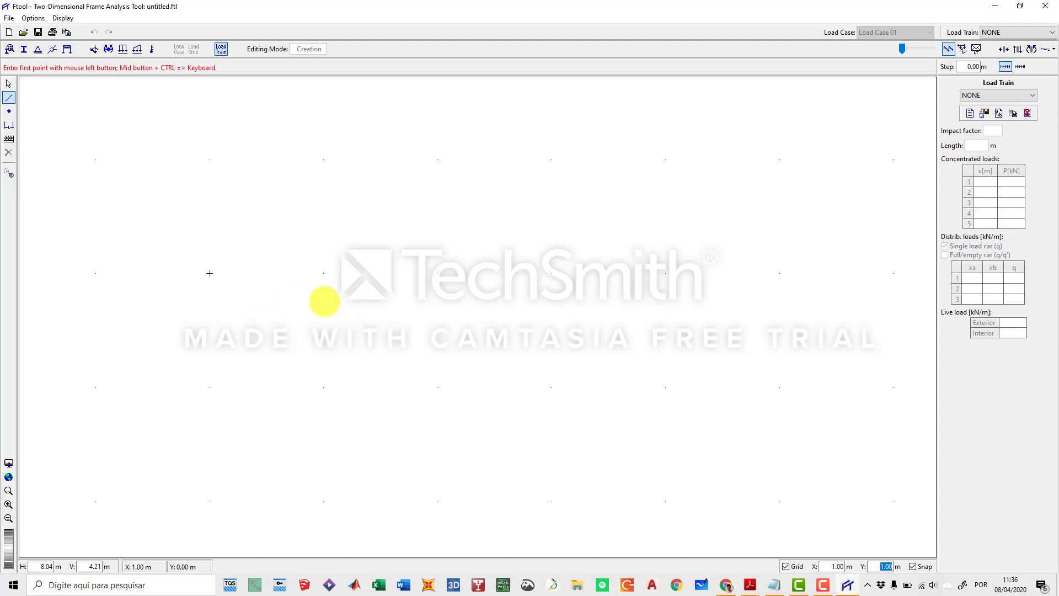
left_click(236, 304)
left_click(293, 303)
left_click(312, 302)
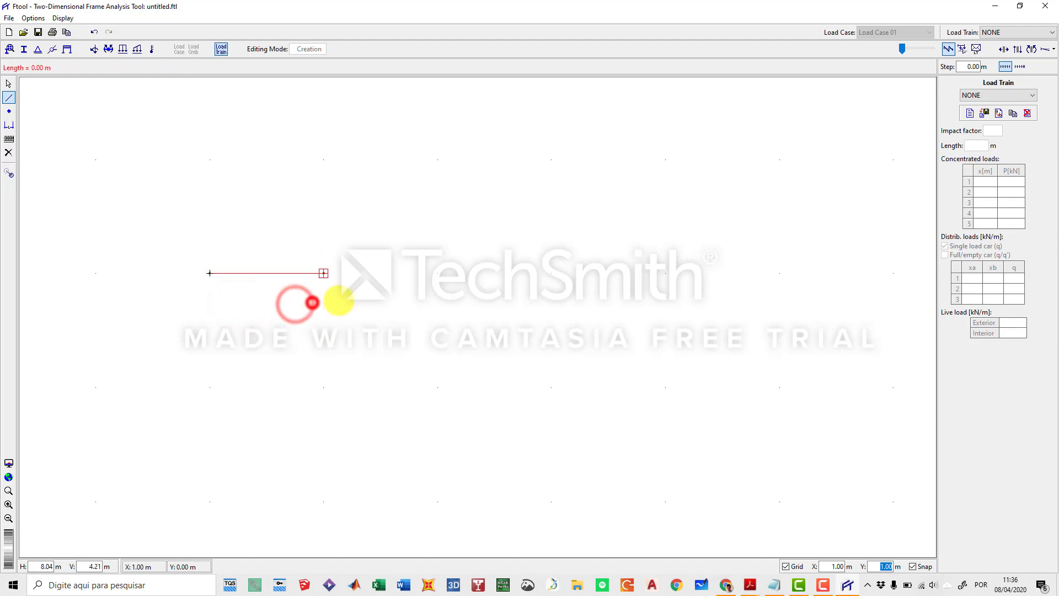
left_click(393, 307)
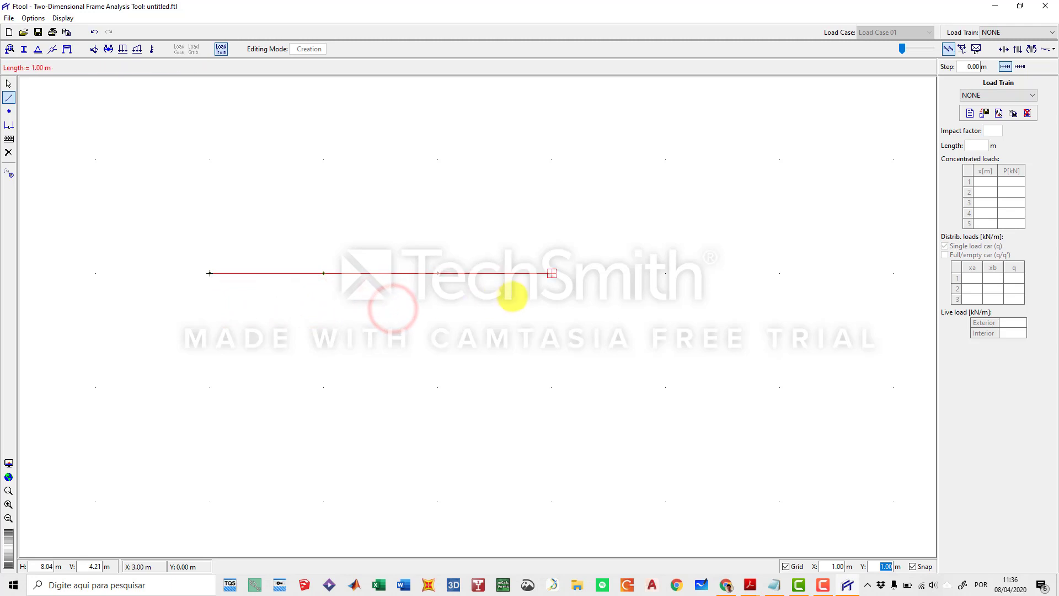
double_click(512, 296)
scroll(359, 298, "down", 1)
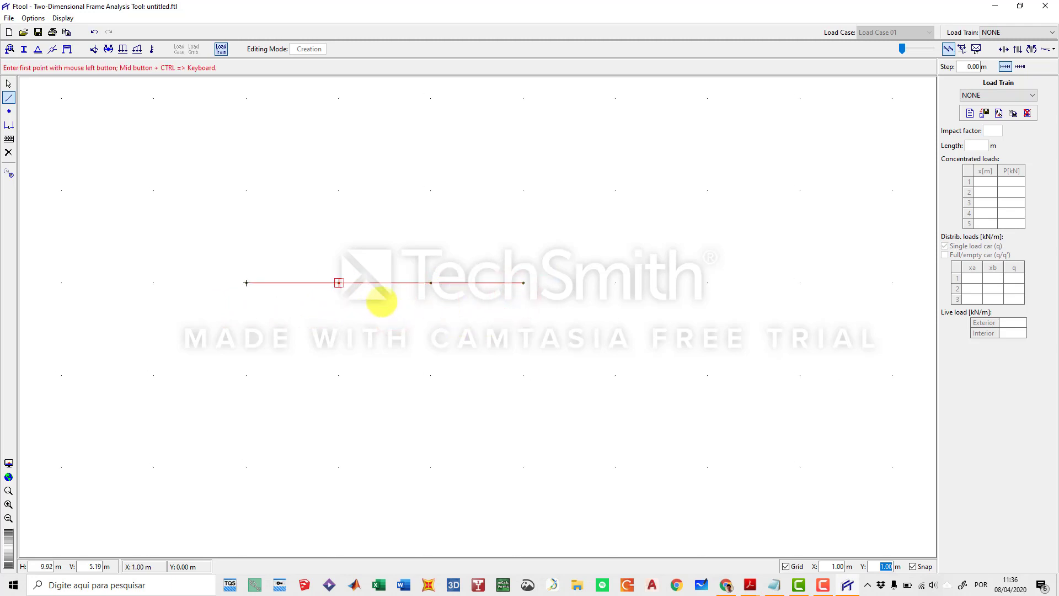
key("Escape")
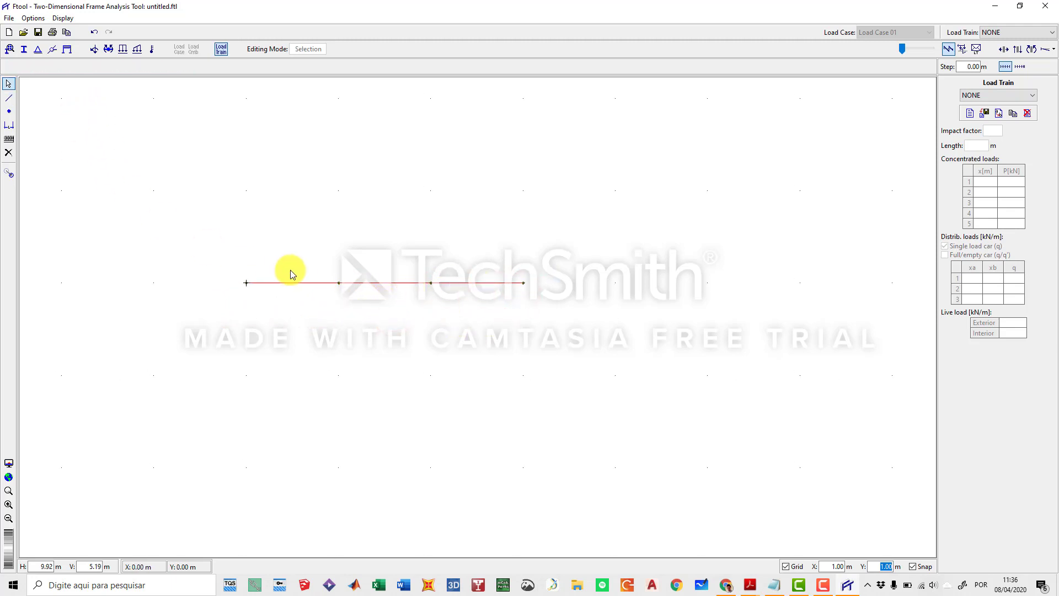
Dimension each of the three beam segments, placing the dimension lines 1 m below the beam
left_click(9, 125)
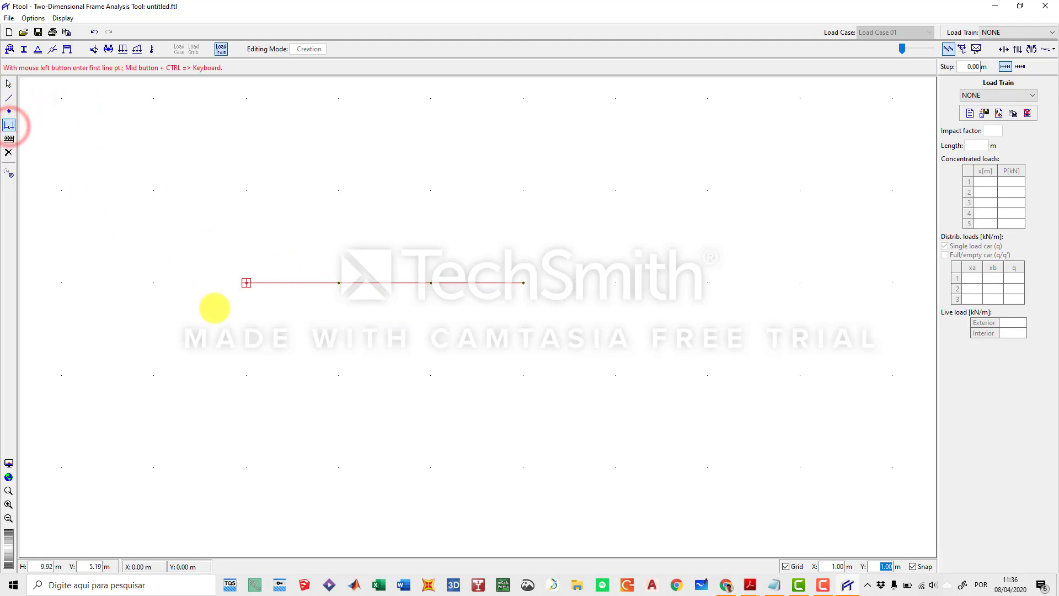
left_click(218, 306)
left_click(309, 304)
left_click(293, 374)
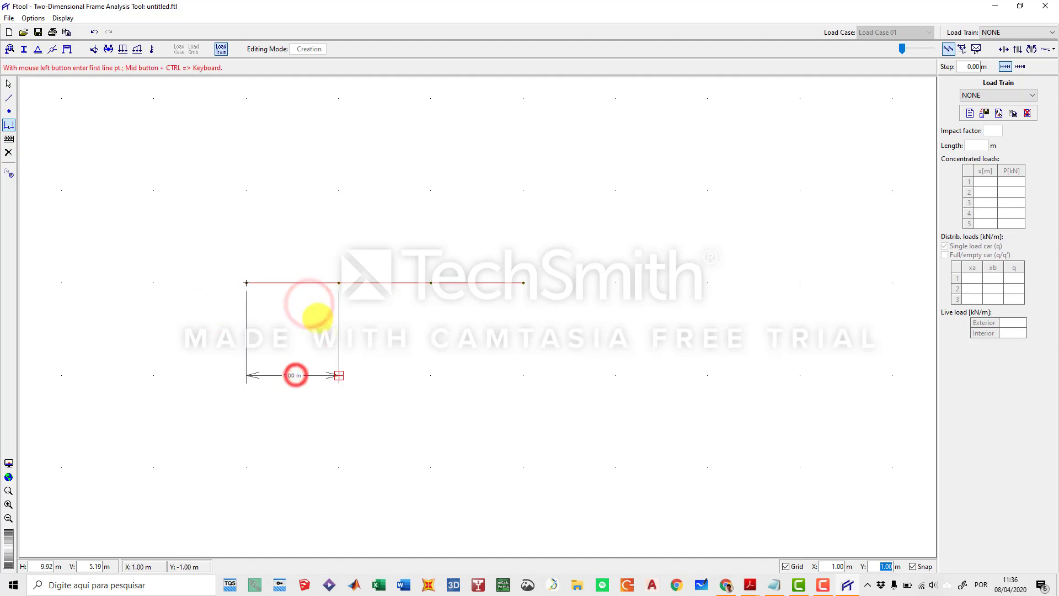
left_click(311, 307)
left_click(413, 304)
left_click(405, 373)
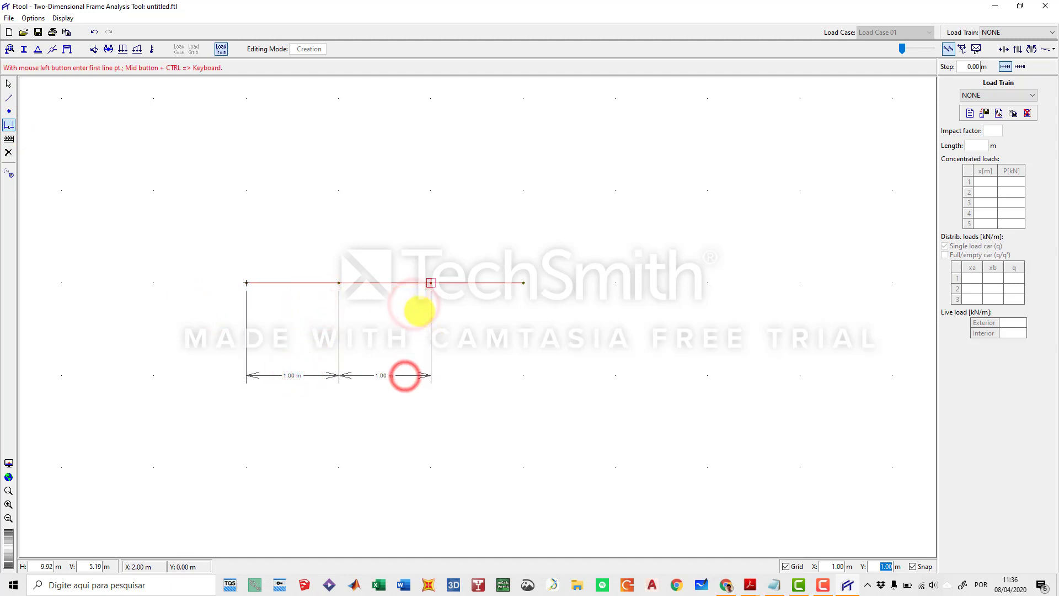
left_click(417, 308)
left_click(500, 311)
left_click(487, 397)
Dimension the beam's full length, placing the dimension line 2 m below the beam
left_click(263, 300)
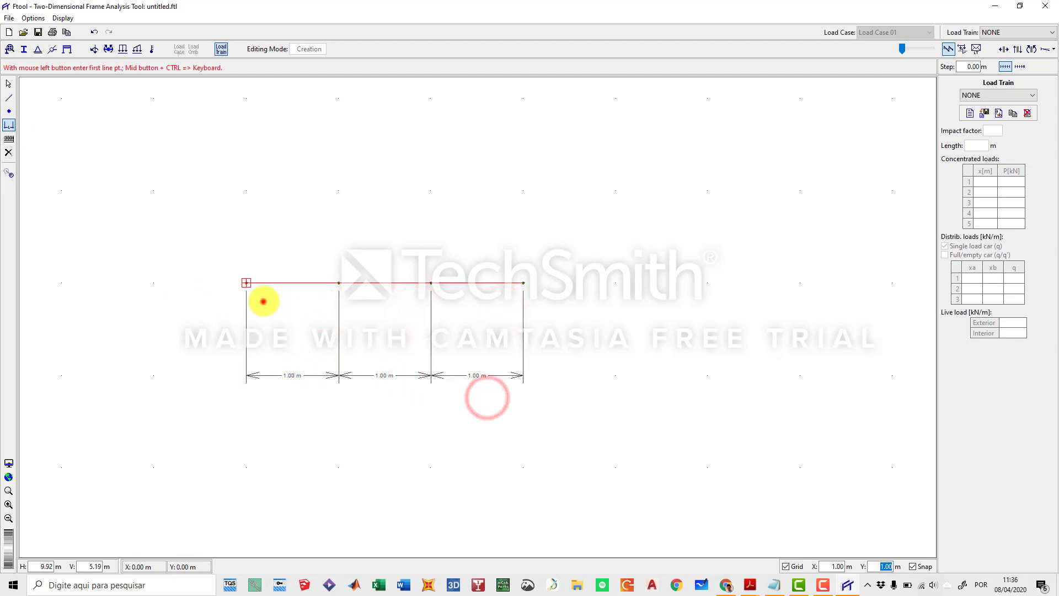
left_click(513, 302)
left_click(456, 467)
key("Escape")
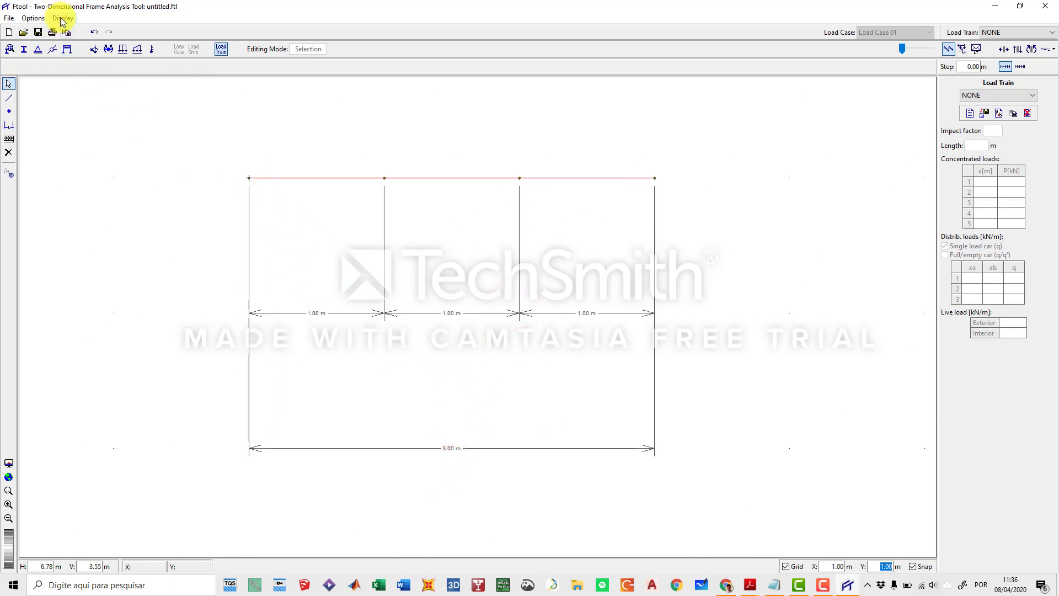
Set the display size of supports and hinges and the display size of loads to Large
left_click(36, 18)
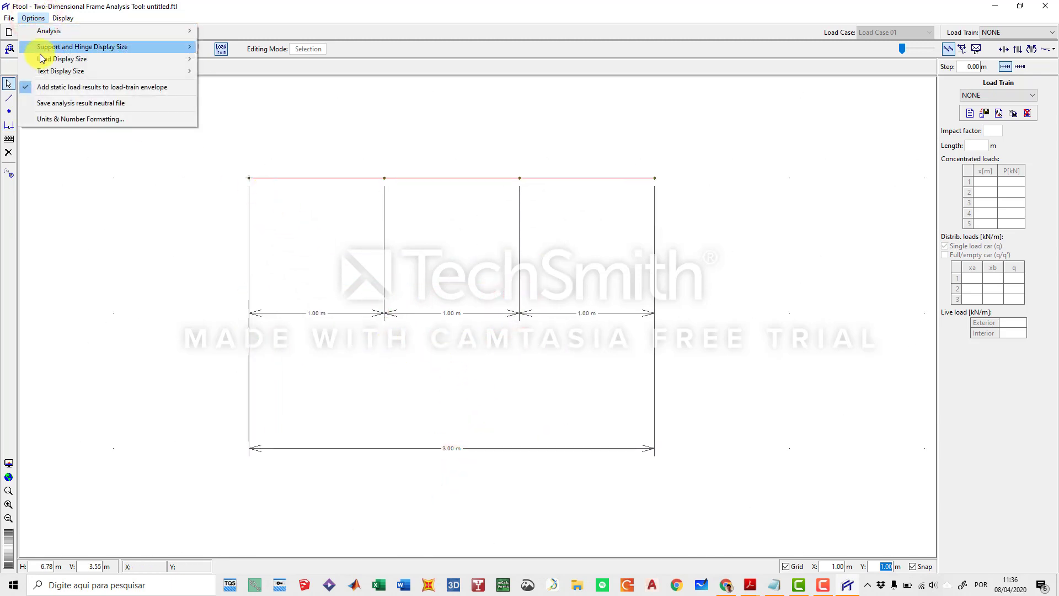
mouse_move(53, 48)
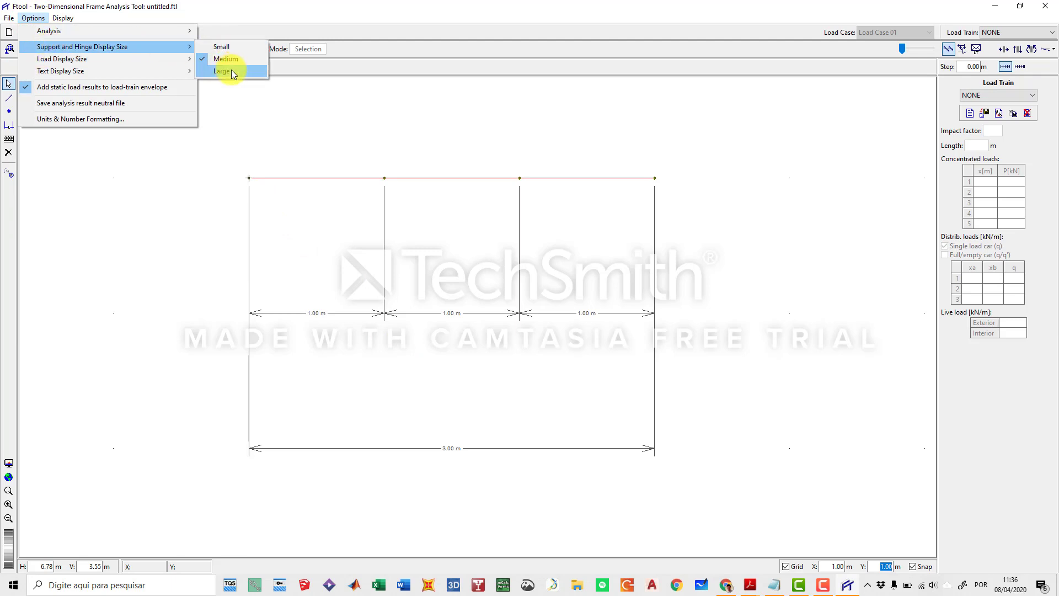
left_click(230, 72)
left_click(33, 18)
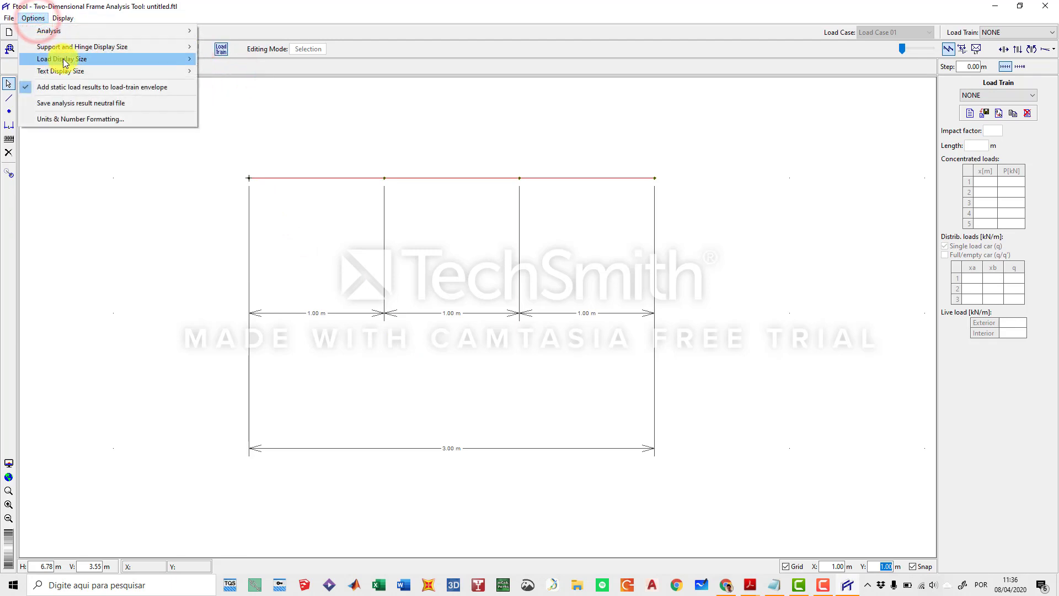
mouse_move(132, 66)
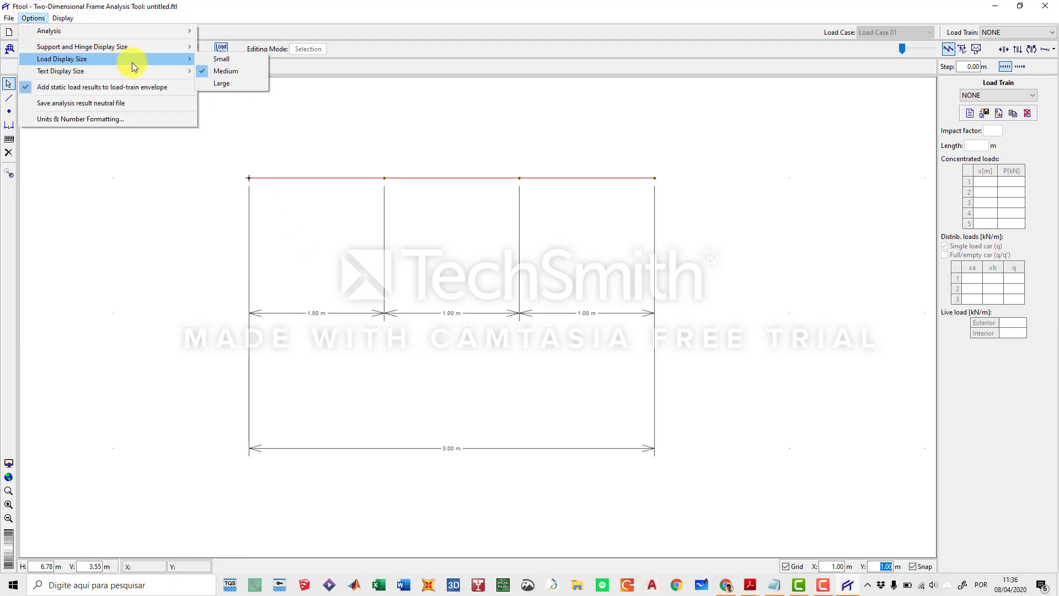
left_click(236, 83)
Set the text display size to Large
left_click(37, 20)
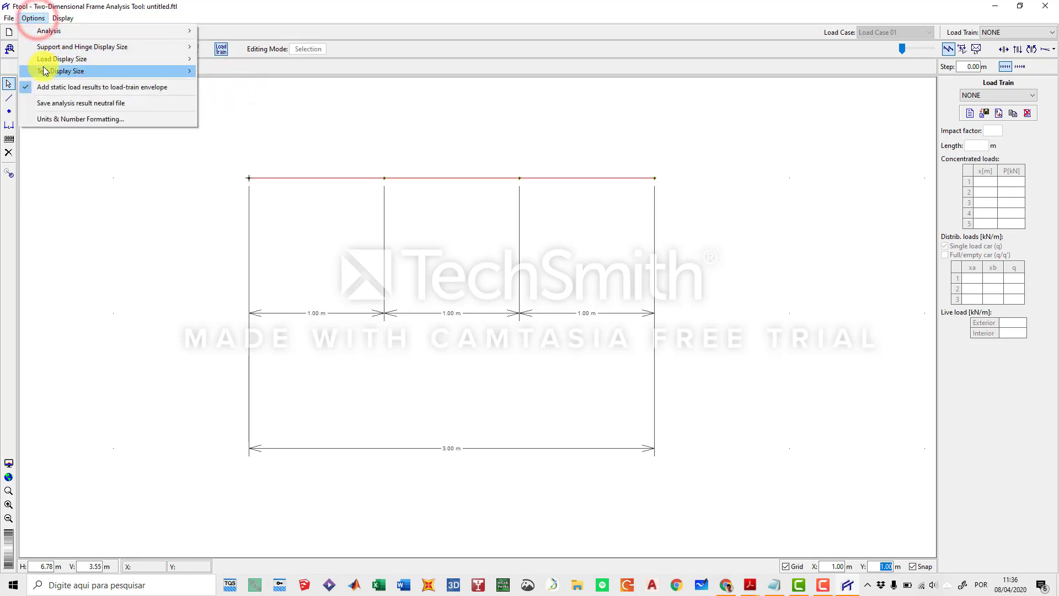
mouse_move(104, 71)
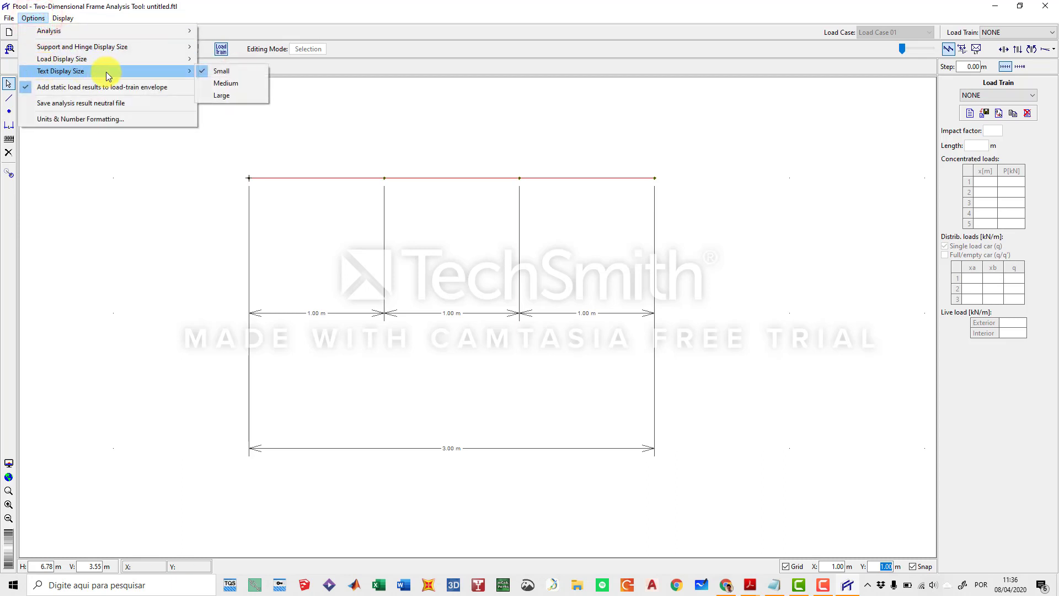
left_click(233, 95)
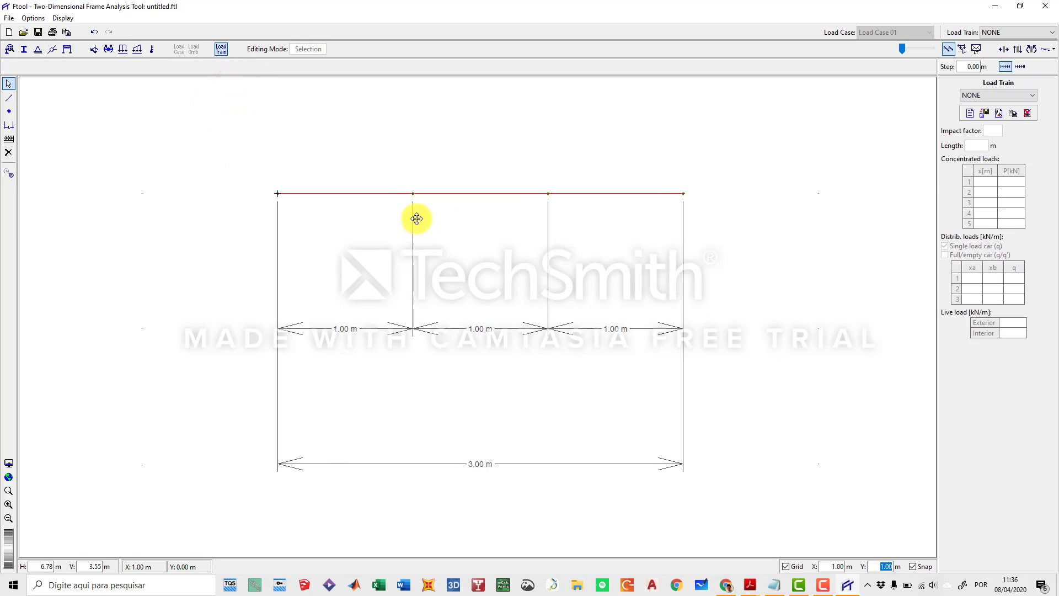
Apply a pinned support at the beam's left end node, fixing X and Y displacement with rotation Z free
scroll(416, 219, "up", 3)
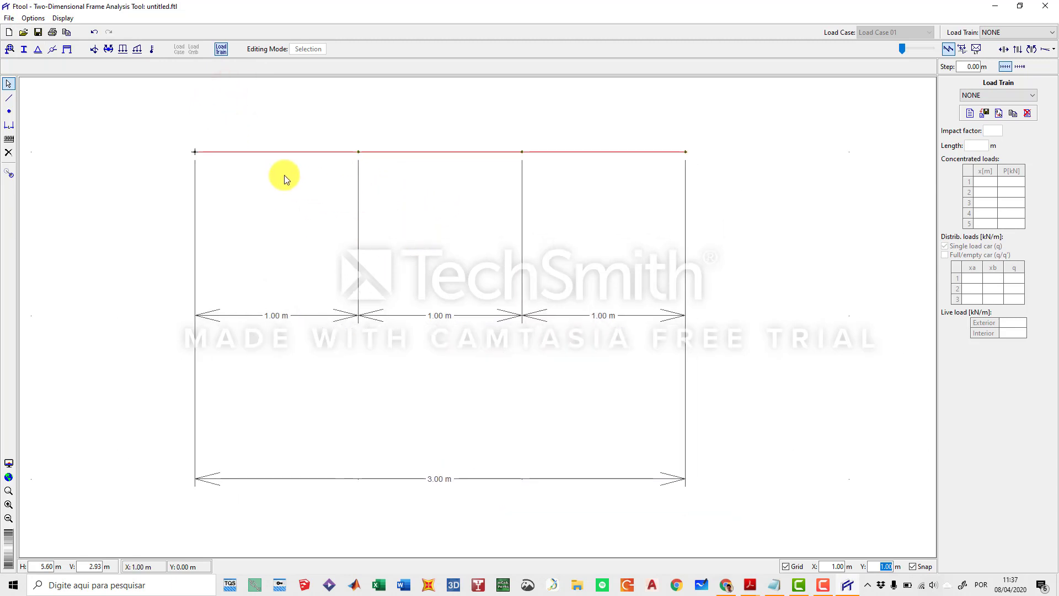
scroll(284, 174, "down", 2)
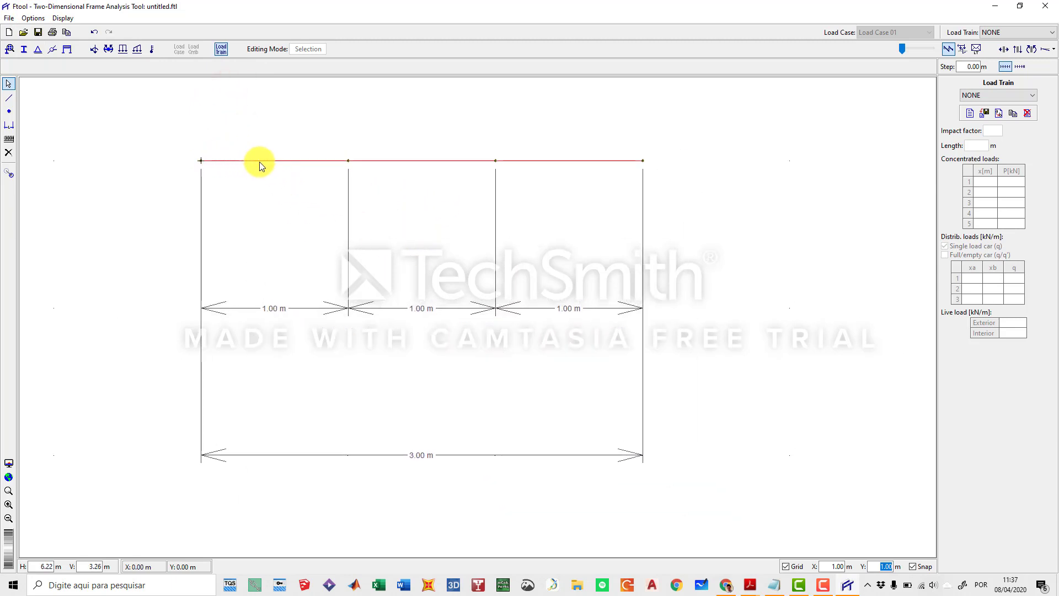
left_click_drag(355, 164, 362, 170)
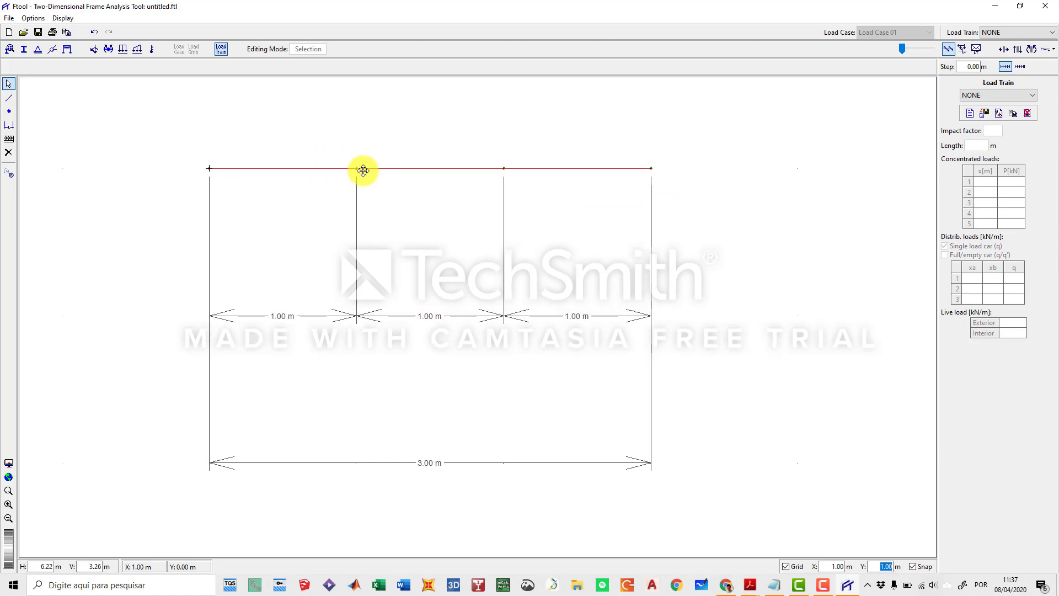
left_click(34, 54)
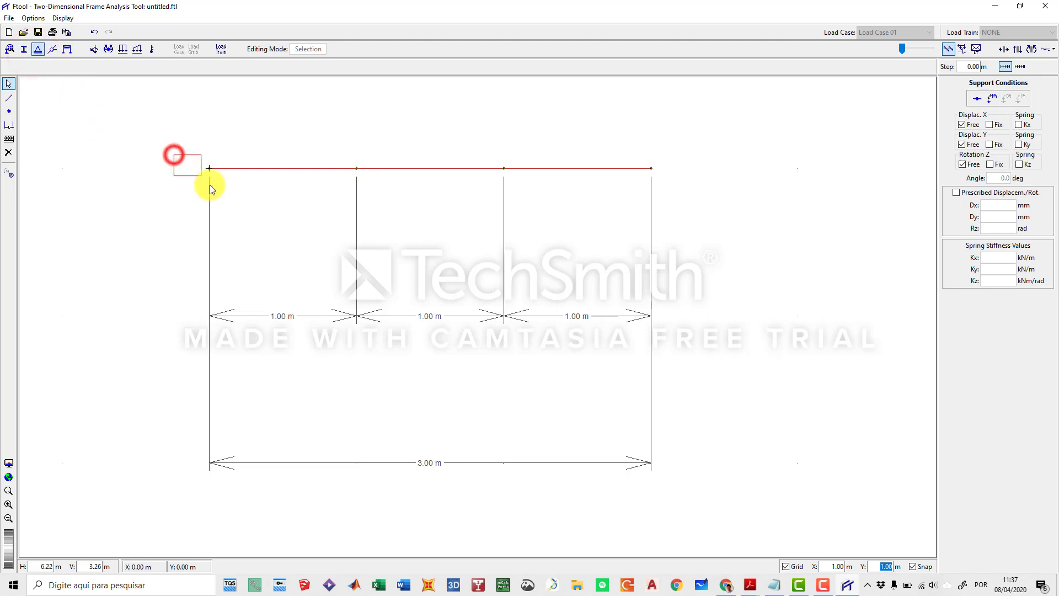
left_click_drag(210, 184, 231, 202)
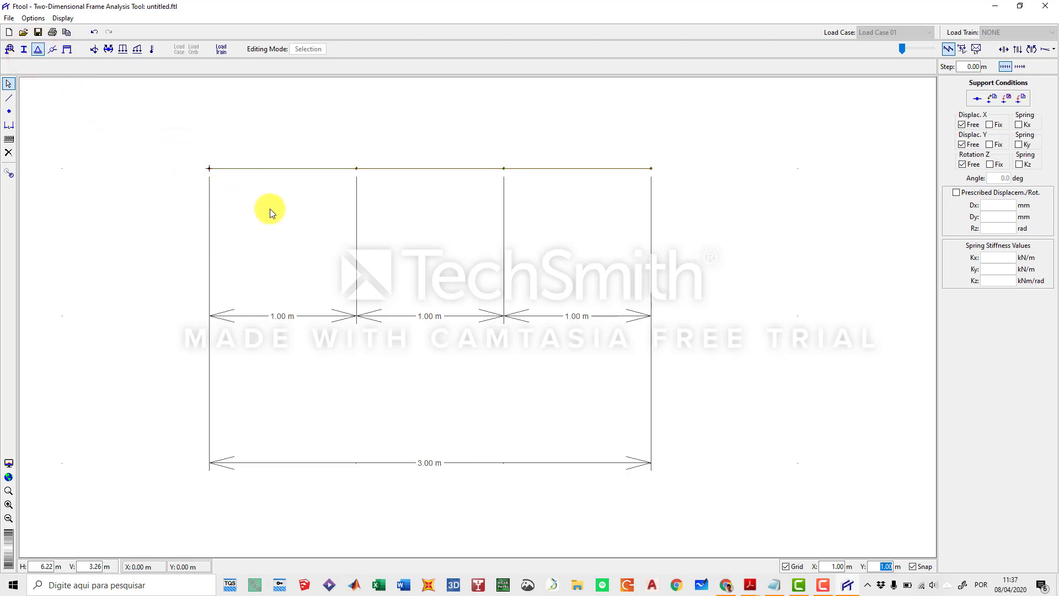
left_click(990, 125)
left_click(991, 145)
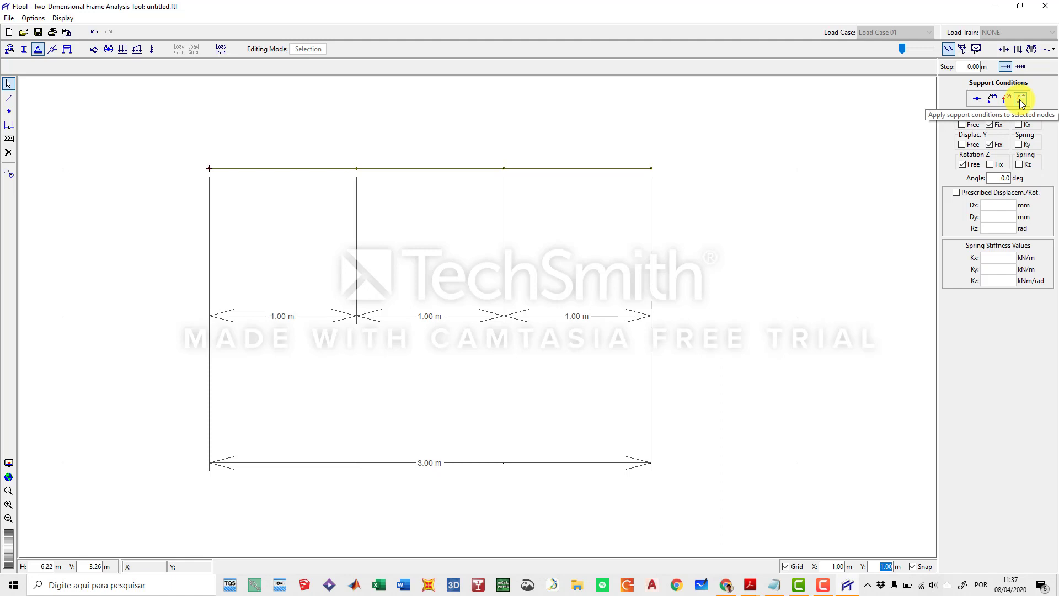
left_click(1022, 101)
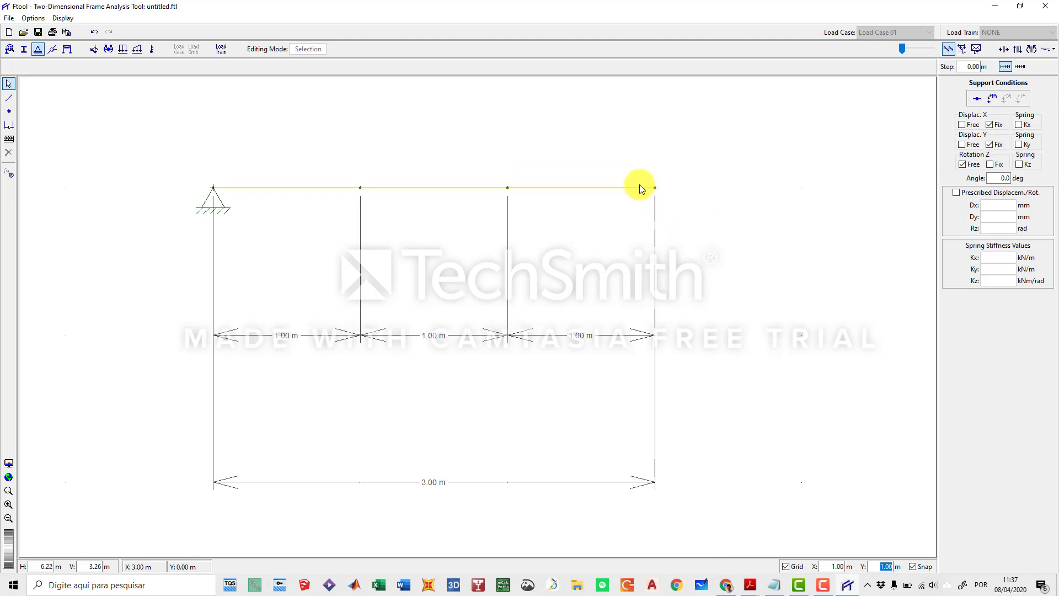
Apply a roller support at the beam's right end node, with X displacement free, Y displacement fixed and rotation free
left_click_drag(658, 198, 671, 220)
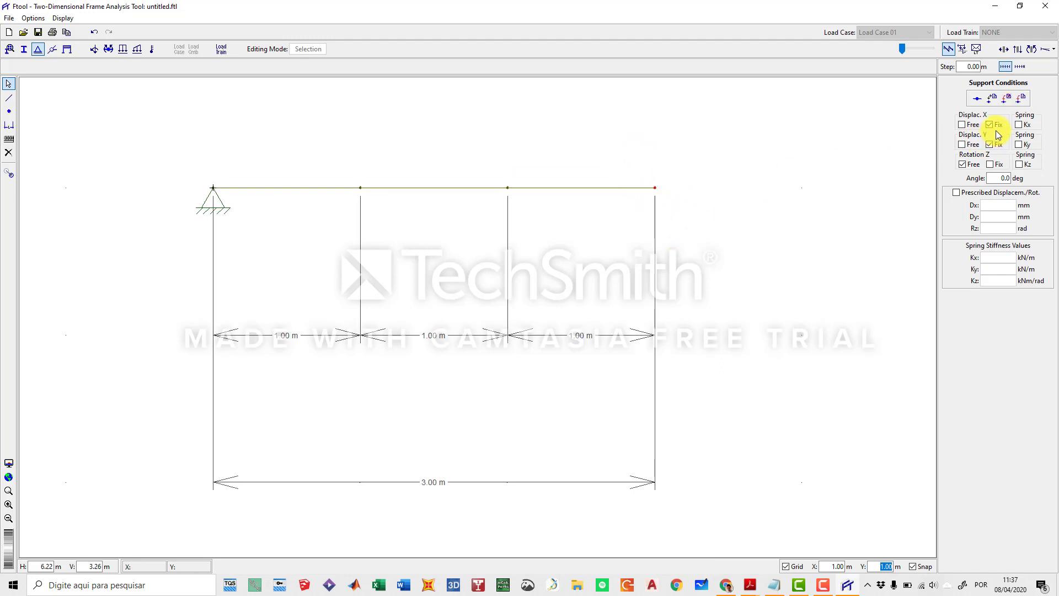
left_click(1022, 100)
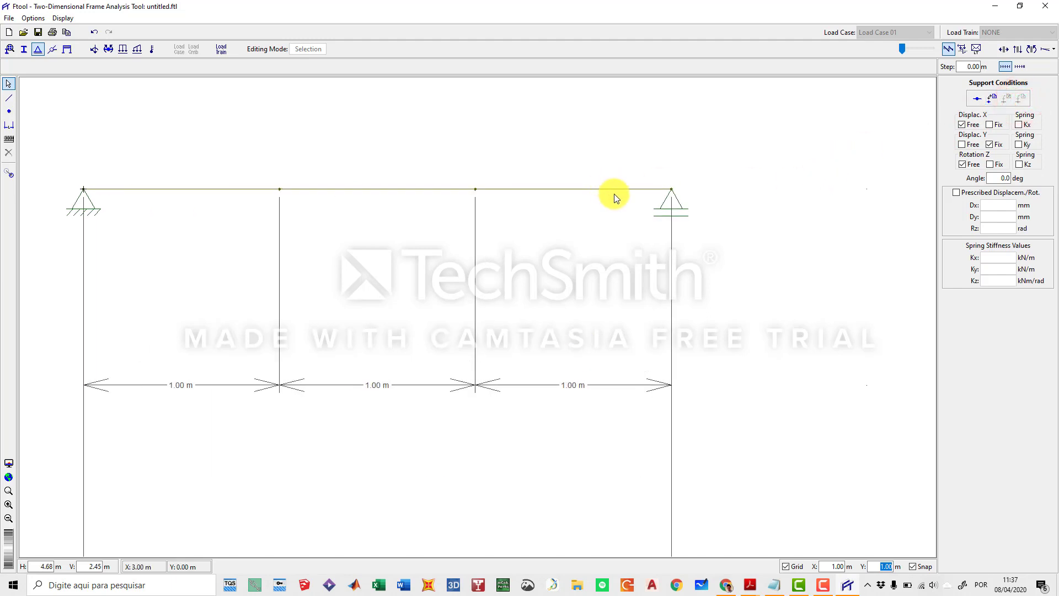
mouse_move(649, 191)
left_mouse_down()
mouse_move(655, 201)
mouse_move(628, 229)
mouse_move(656, 230)
left_mouse_up()
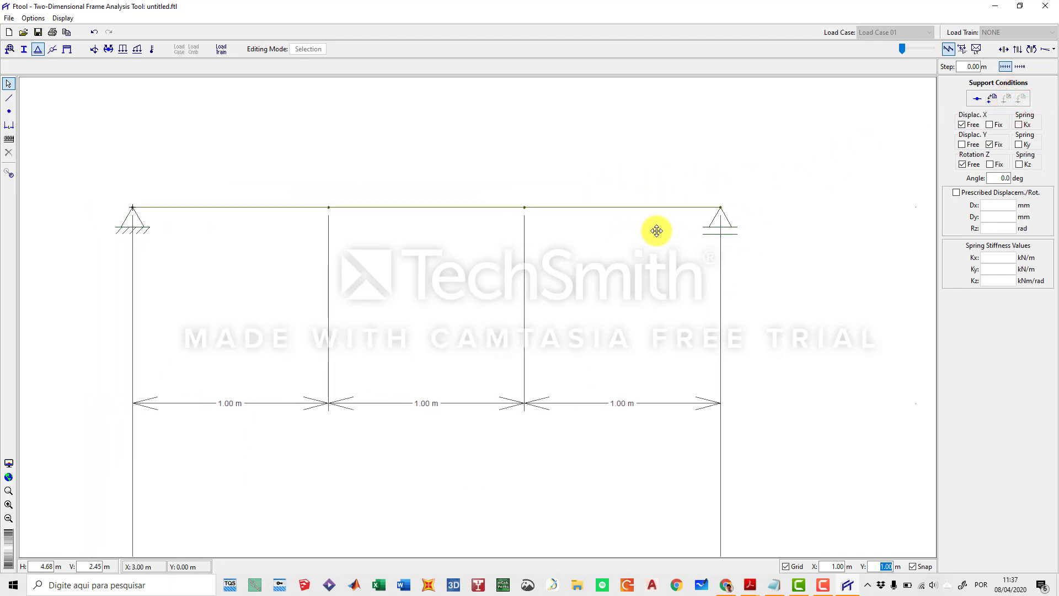
scroll(420, 208, "down", 1)
left_click_drag(421, 209, 473, 202)
scroll(483, 201, "down", 1)
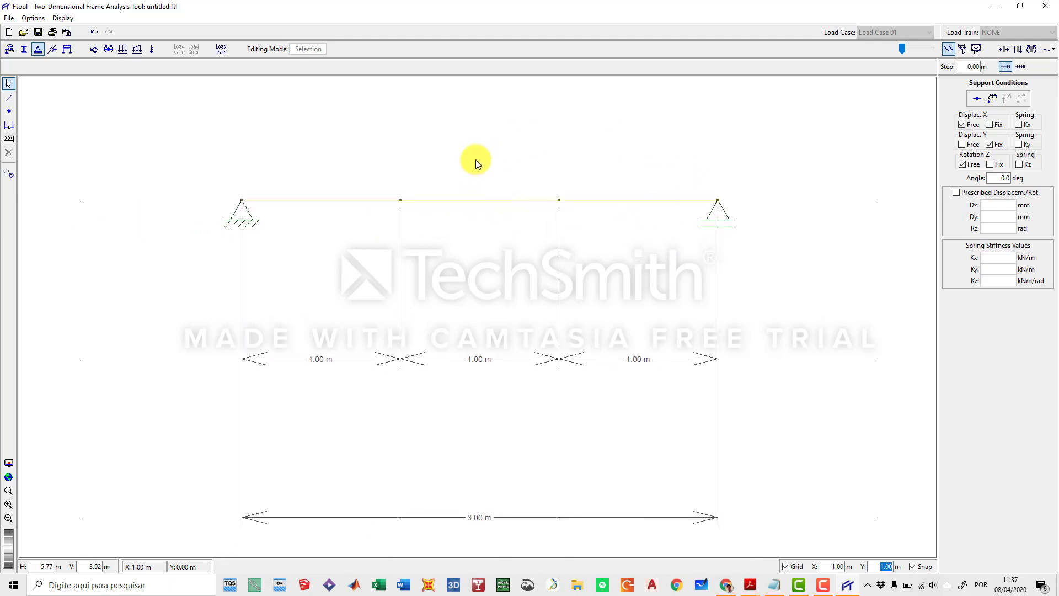
left_click_drag(417, 218, 410, 222)
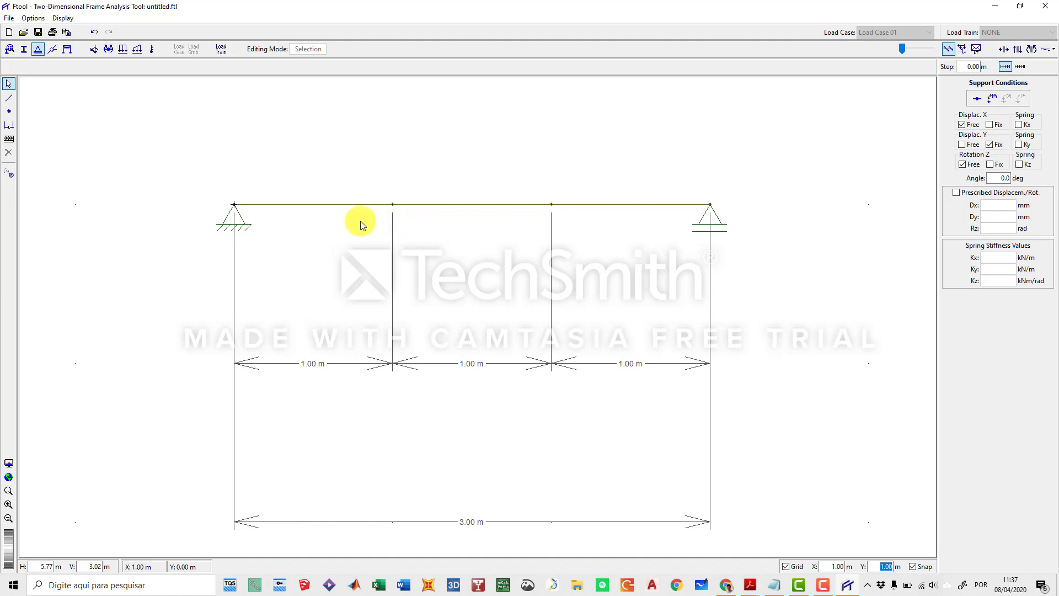
Change the right end node's support to fixed X displacement and free Y displacement, keeping rotation Z free
left_click_drag(192, 168, 270, 260)
left_click_drag(682, 168, 716, 219)
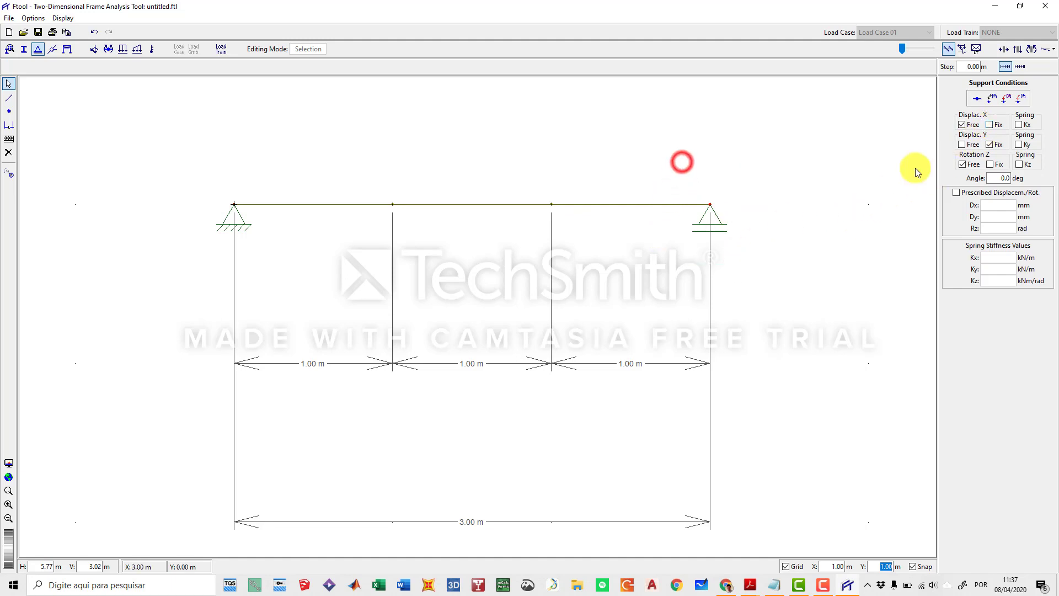
left_click(962, 144)
left_click(991, 124)
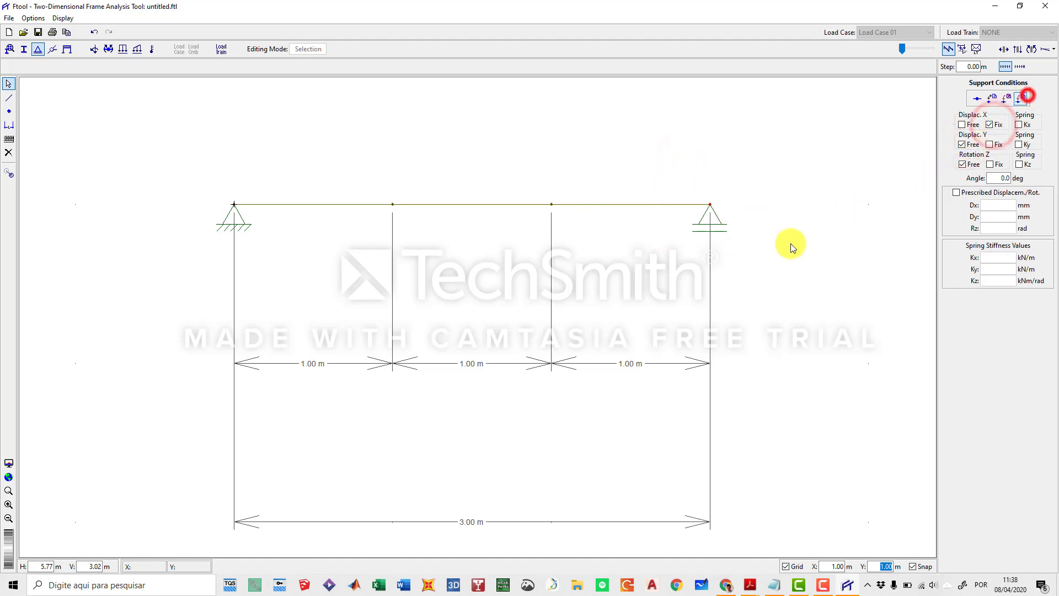
left_click(1021, 98)
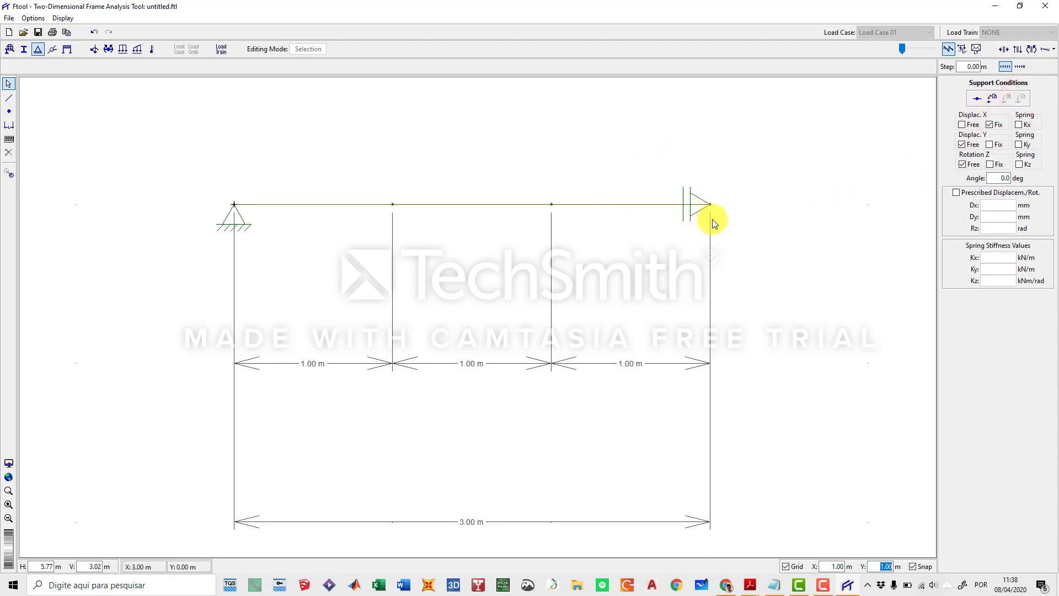
Change the right end node to a fully fixed support, fixing X displacement, Y displacement and rotation Z
left_click_drag(676, 161, 719, 237)
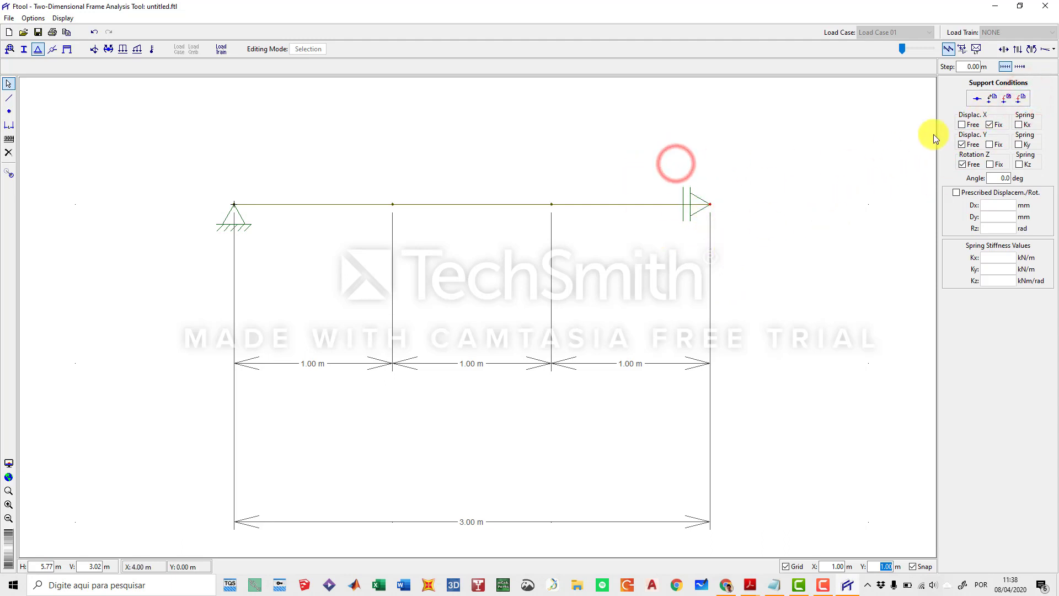
left_click(965, 125)
left_click(990, 144)
left_click(991, 164)
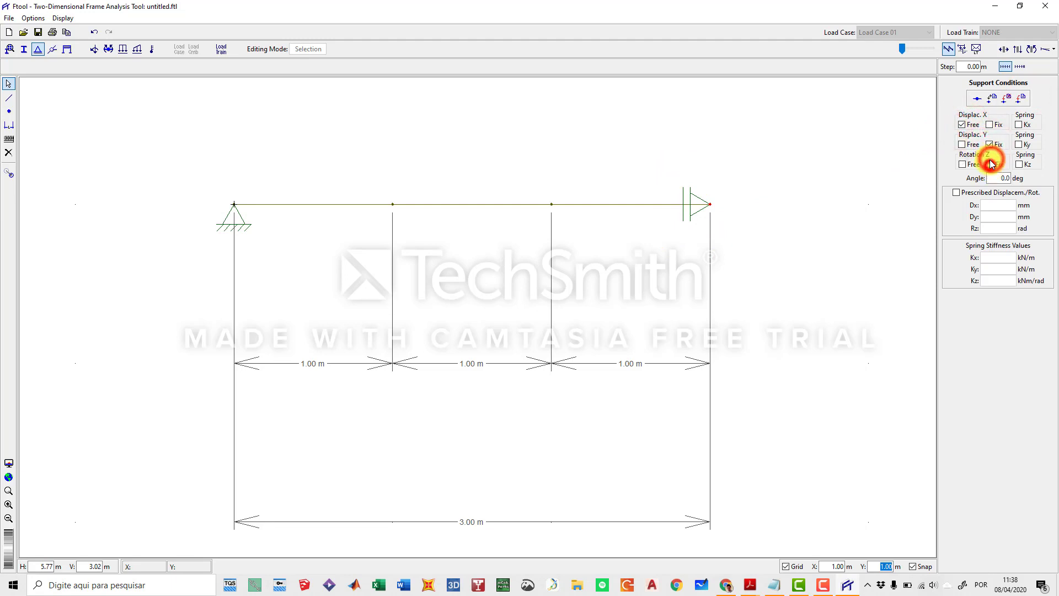
left_click(989, 124)
left_click(1018, 100)
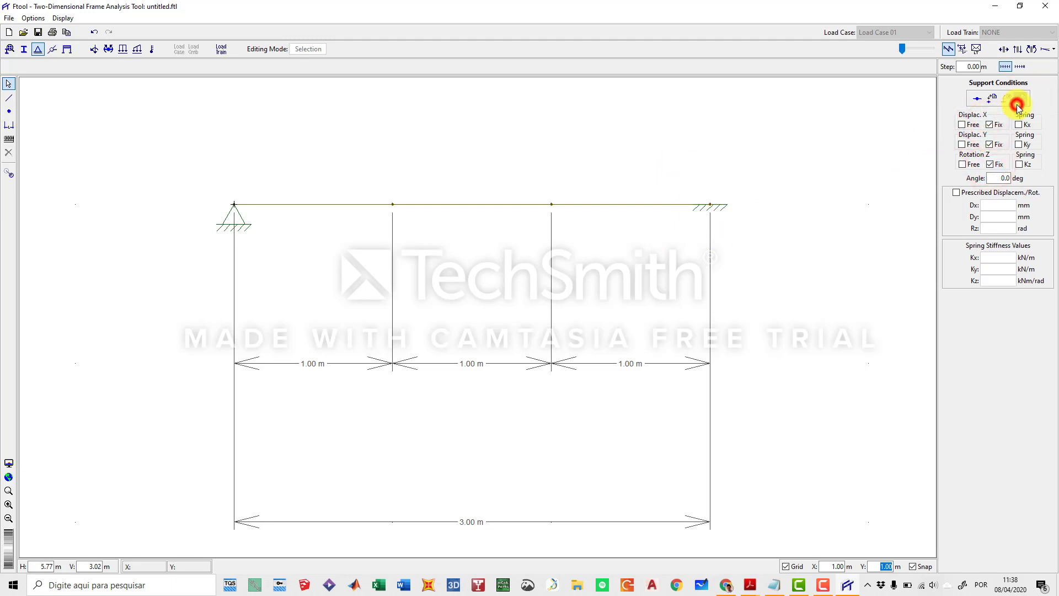
scroll(696, 182, "up", 4)
scroll(711, 250, "down", 4)
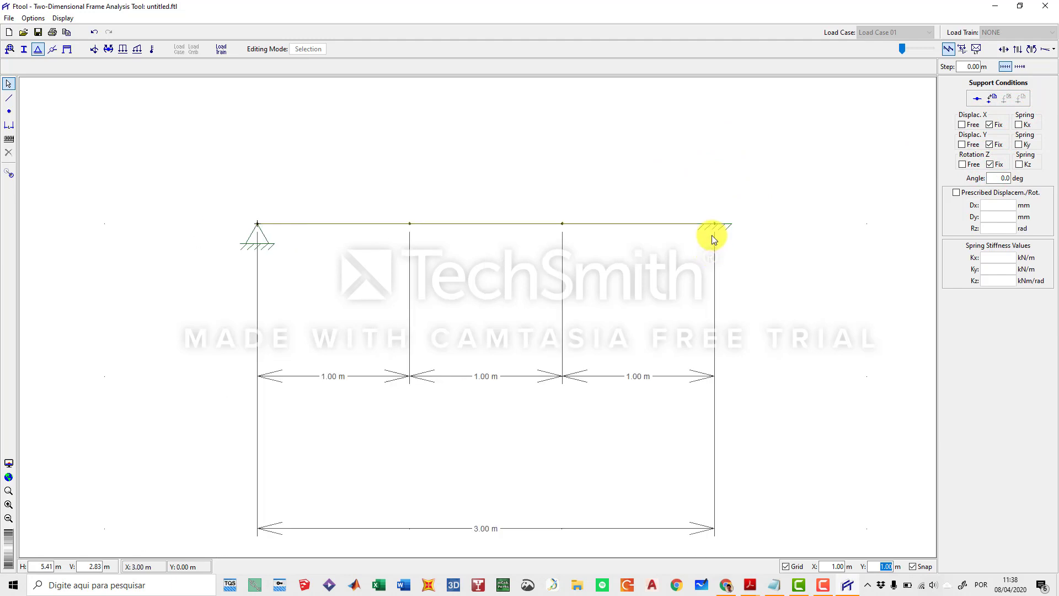
Change the right end node back to a roller support by freeing X displacement and rotation Z
left_click_drag(680, 172, 739, 243)
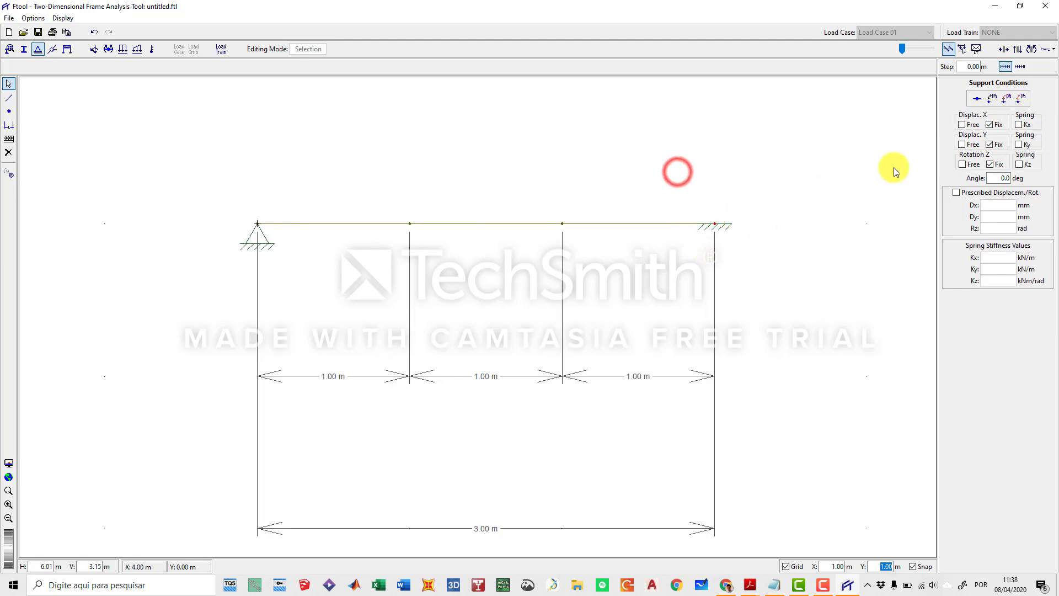
left_click(963, 164)
left_click(962, 125)
left_click(1017, 99)
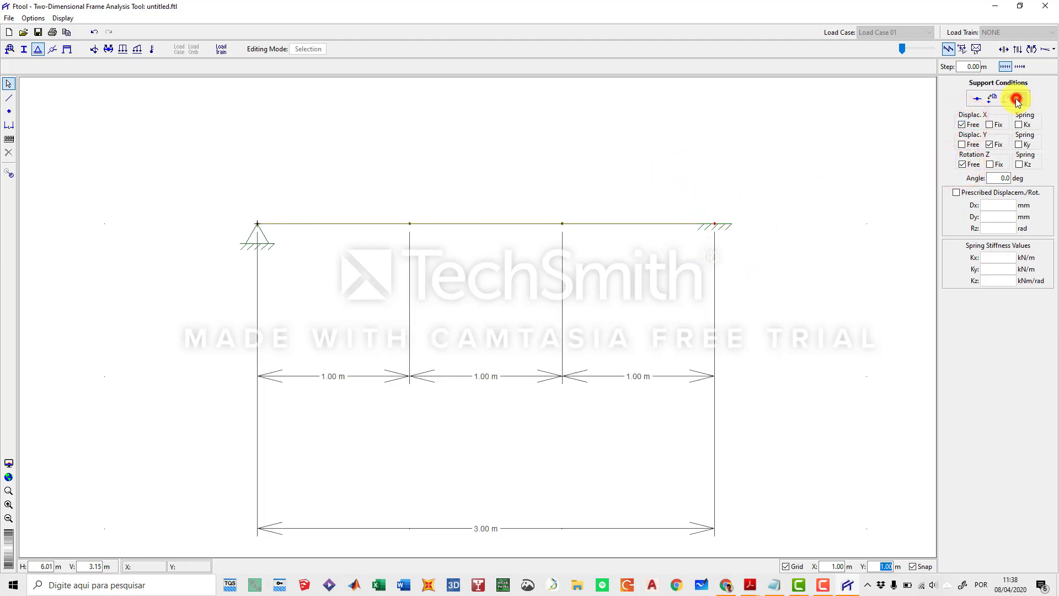
Create a new material labelled STEEL with the material type Steel Isotropic
scroll(562, 211, "down", 2)
left_click_drag(546, 217, 512, 237)
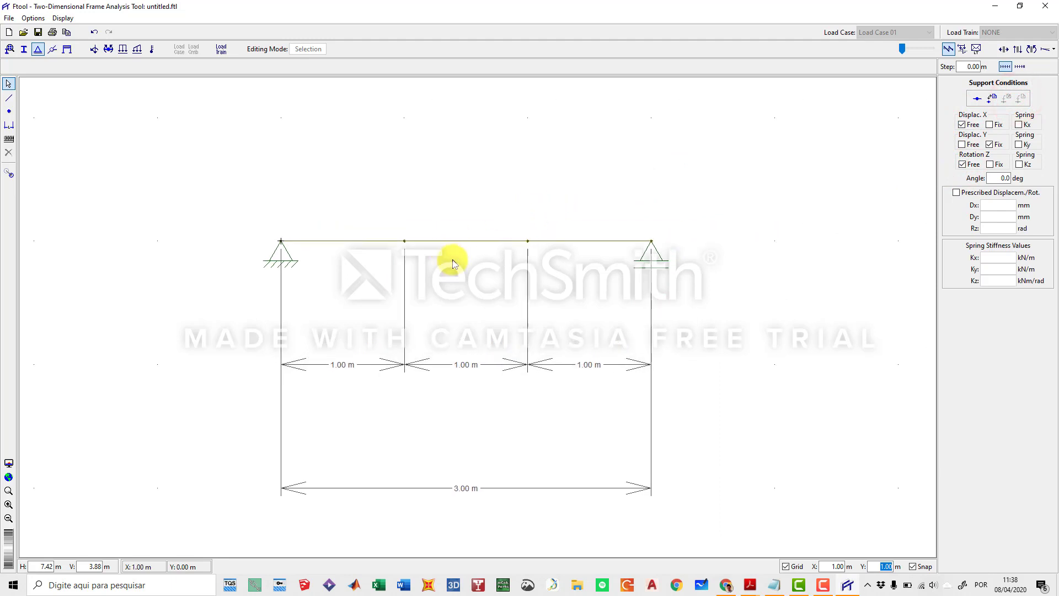
scroll(359, 256, "up", 1)
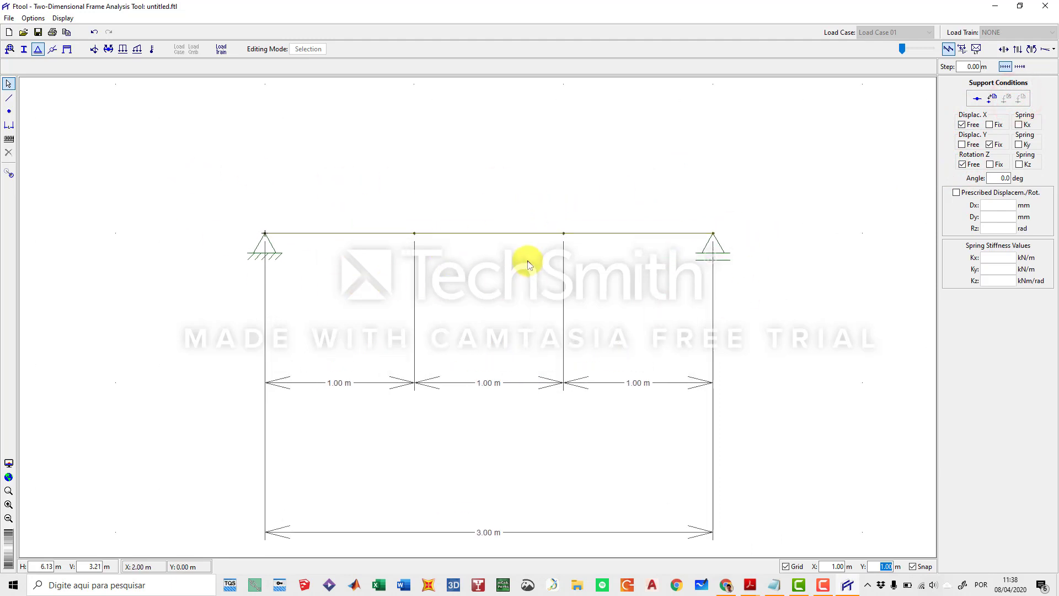
left_click_drag(525, 260, 468, 213)
left_click(10, 50)
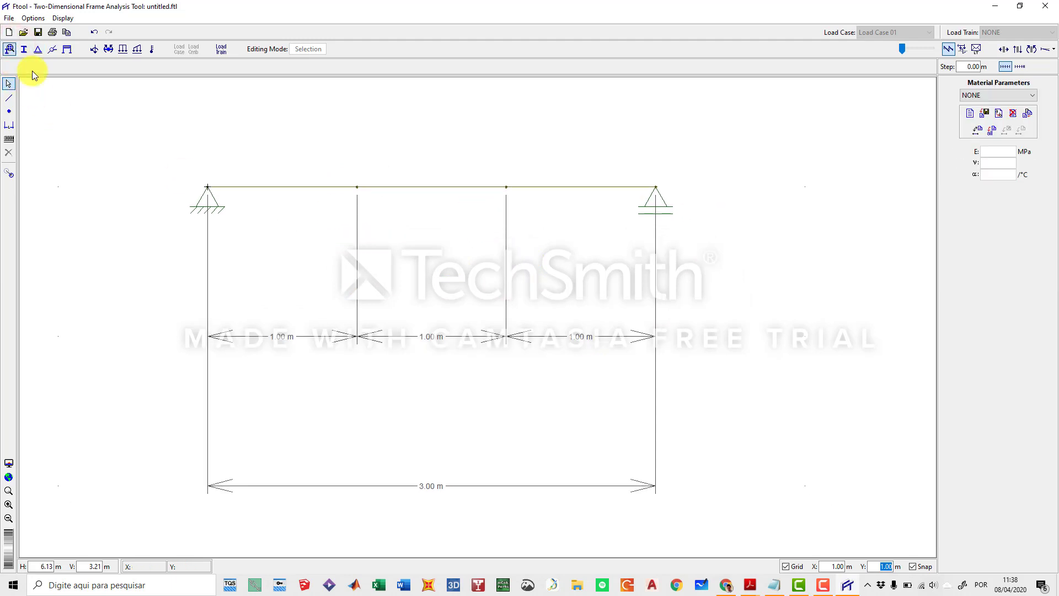
left_click(969, 113)
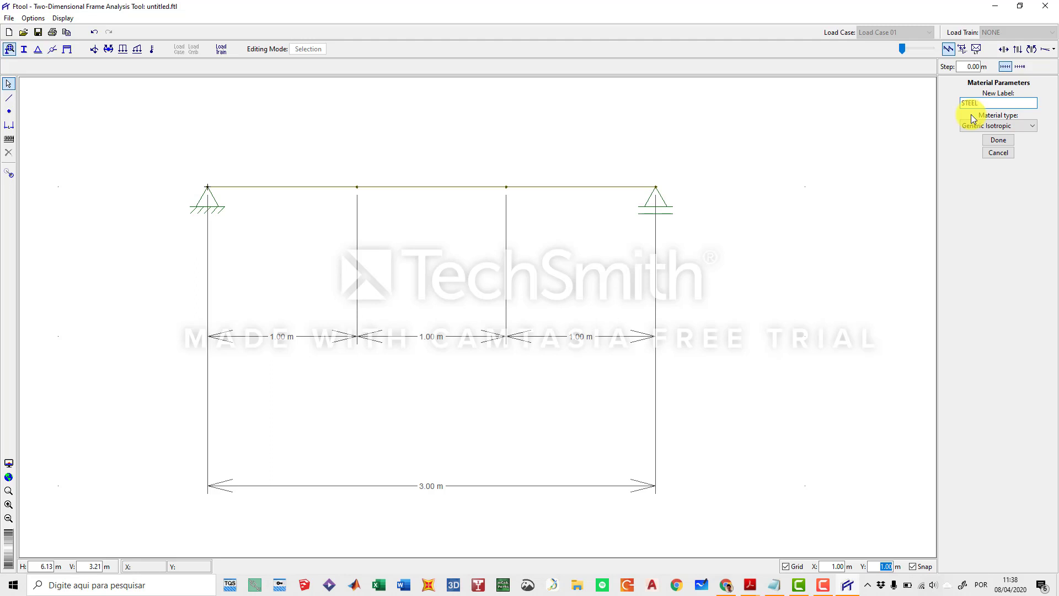
left_click(1012, 126)
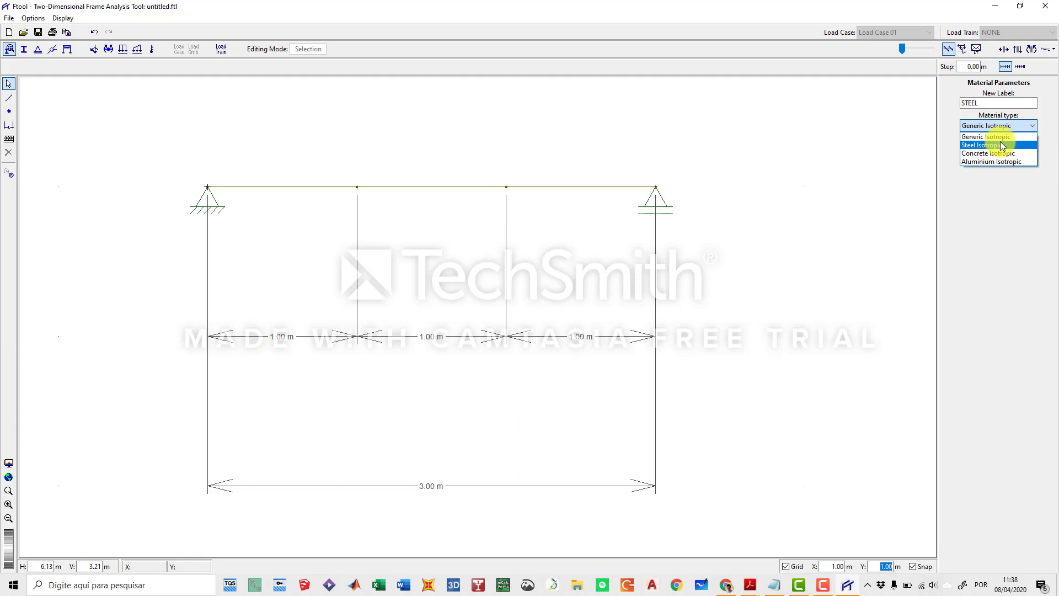
left_click(1001, 144)
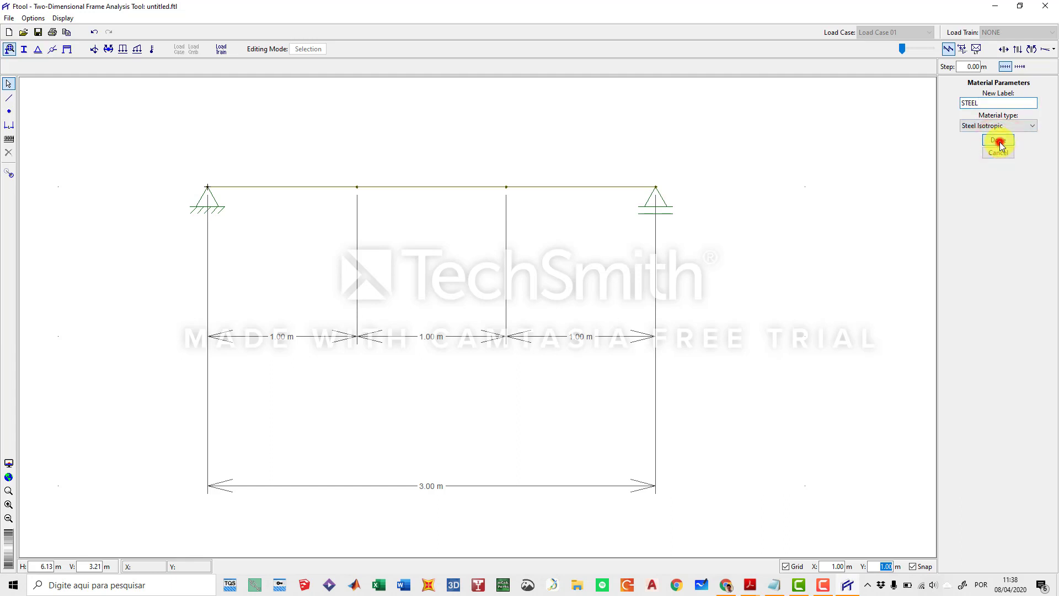
left_click(1000, 146)
Examine the STEEL material's elastic modulus, Poisson's ratio and thermal expansion coefficient
double_click(999, 152)
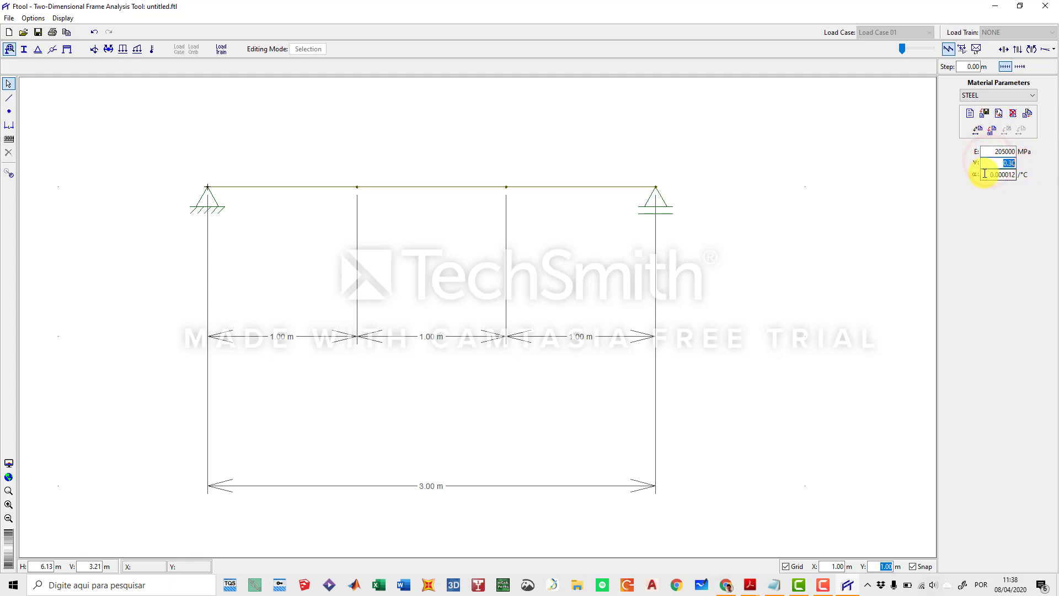
left_click_drag(984, 174, 1016, 180)
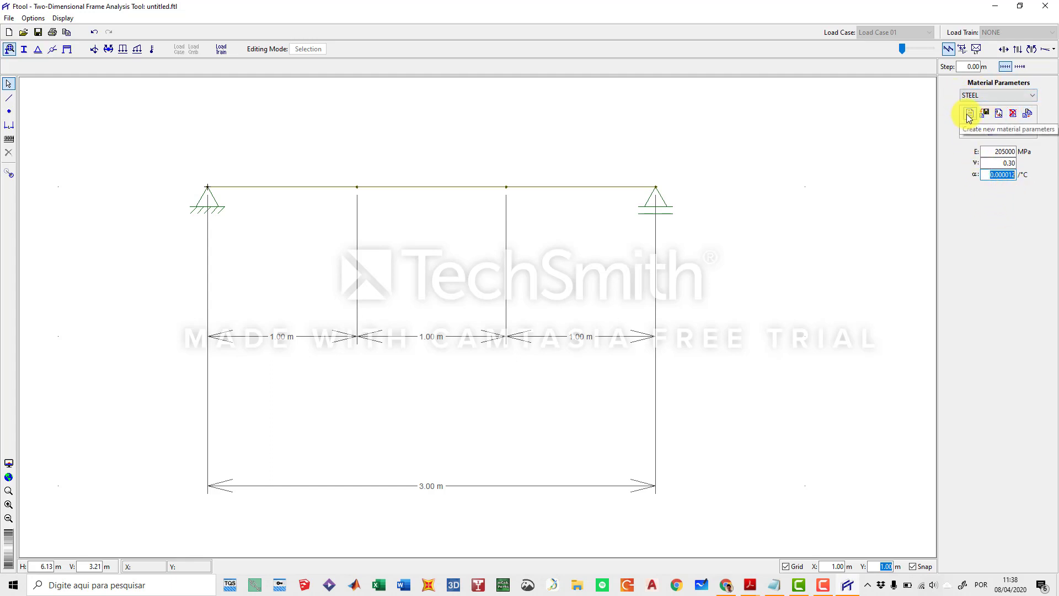
left_click(996, 163)
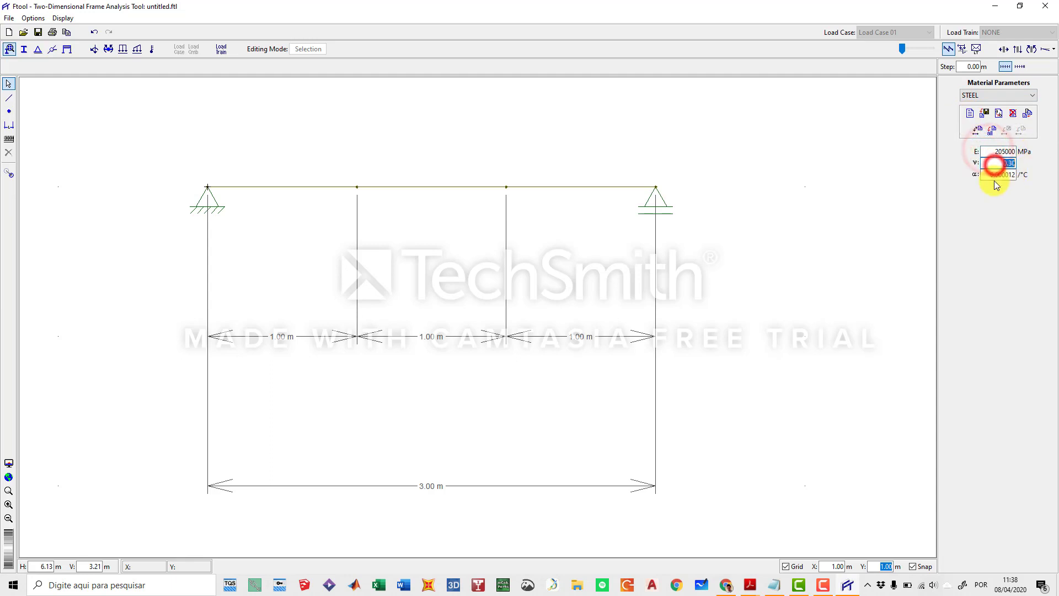
left_click(994, 174)
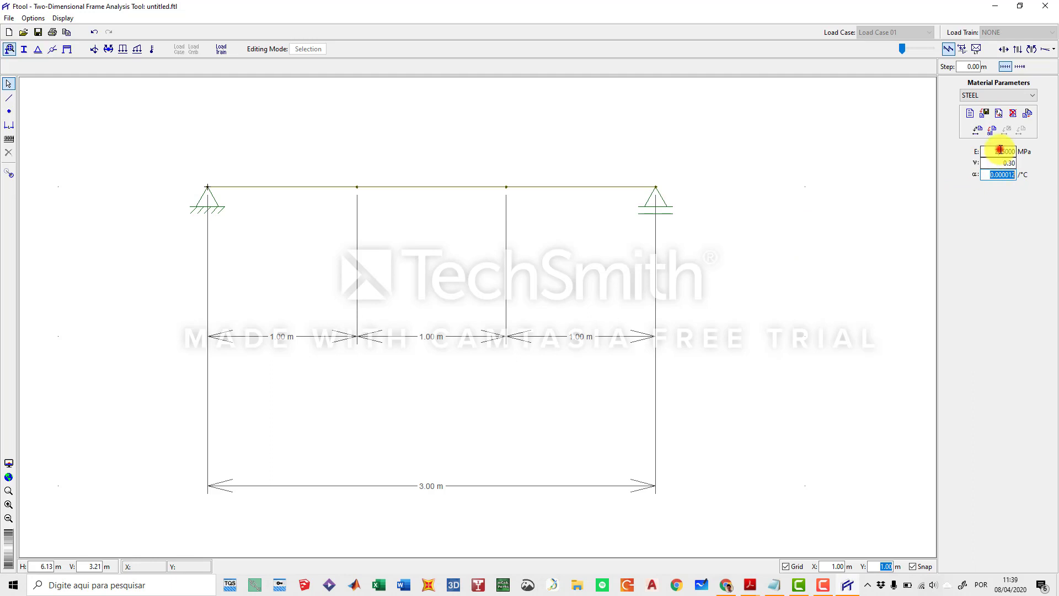
left_click_drag(999, 151, 1014, 151)
left_click(985, 175)
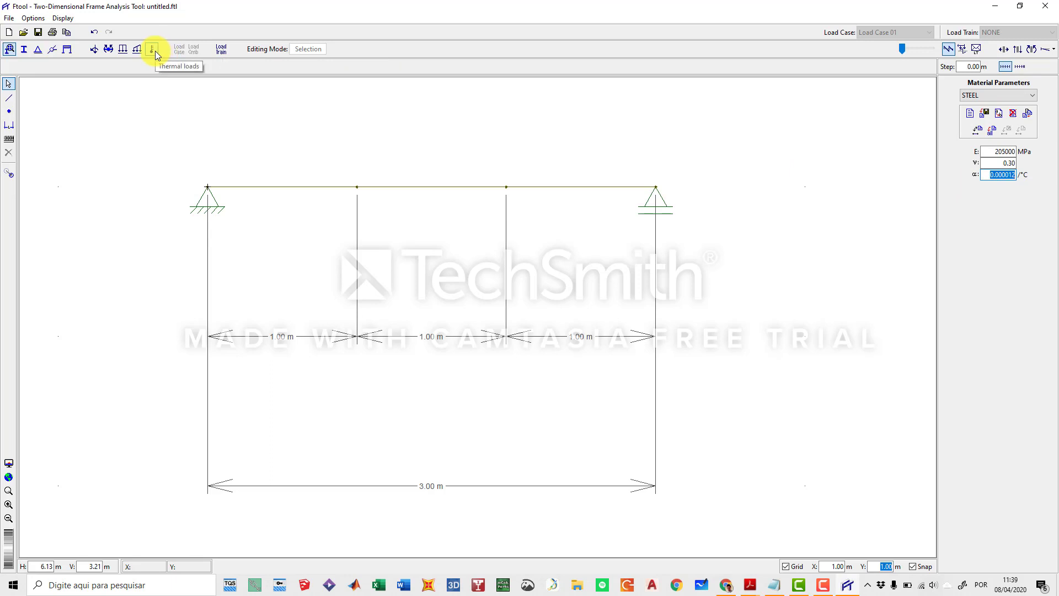
Assign the STEEL material to all three beam members
left_click_drag(456, 198, 475, 210)
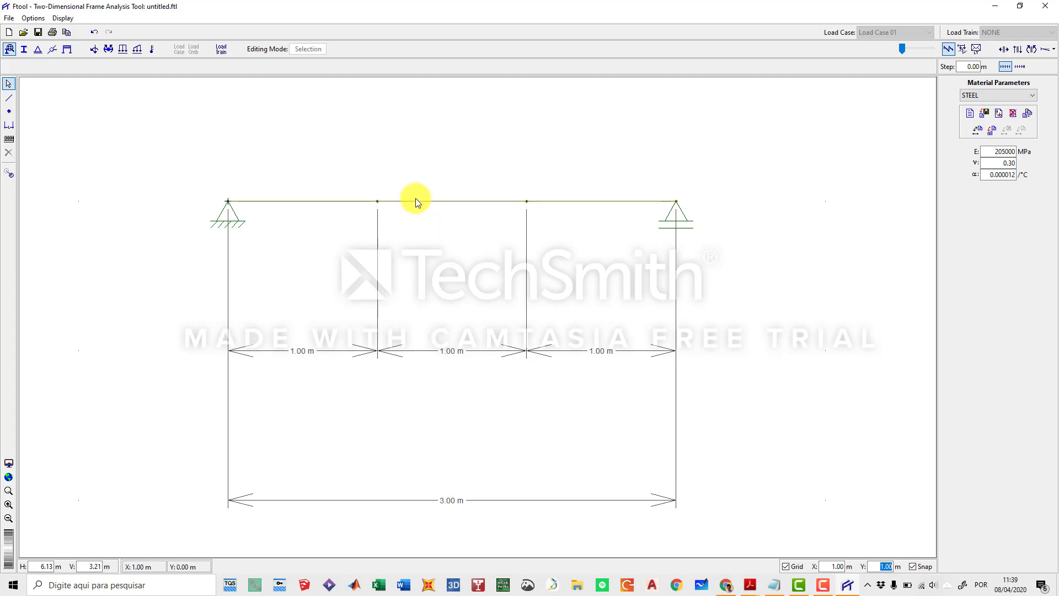
scroll(415, 198, "down", 1)
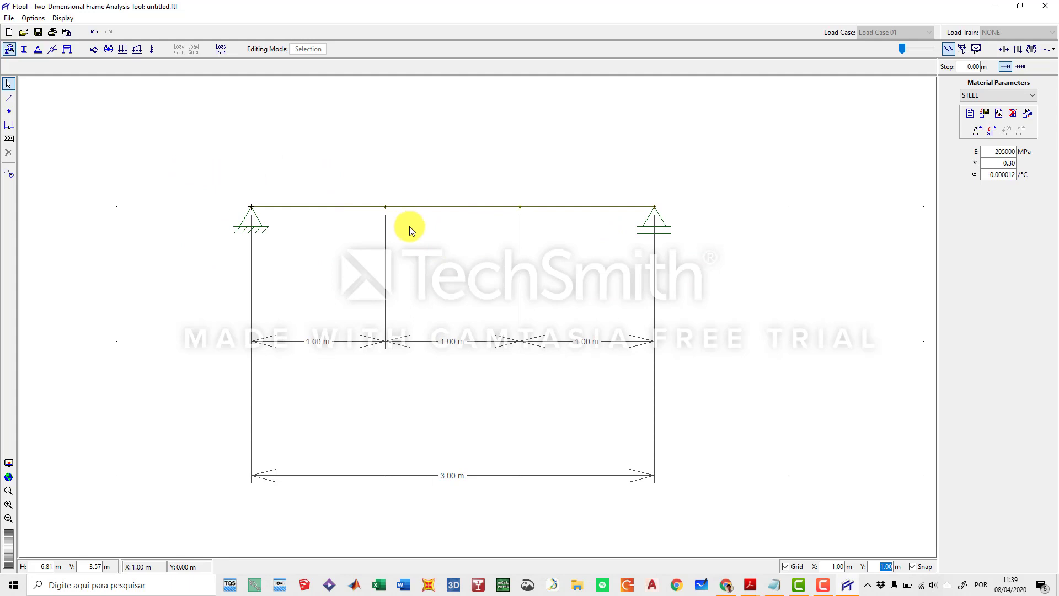
left_click_drag(628, 209, 692, 212)
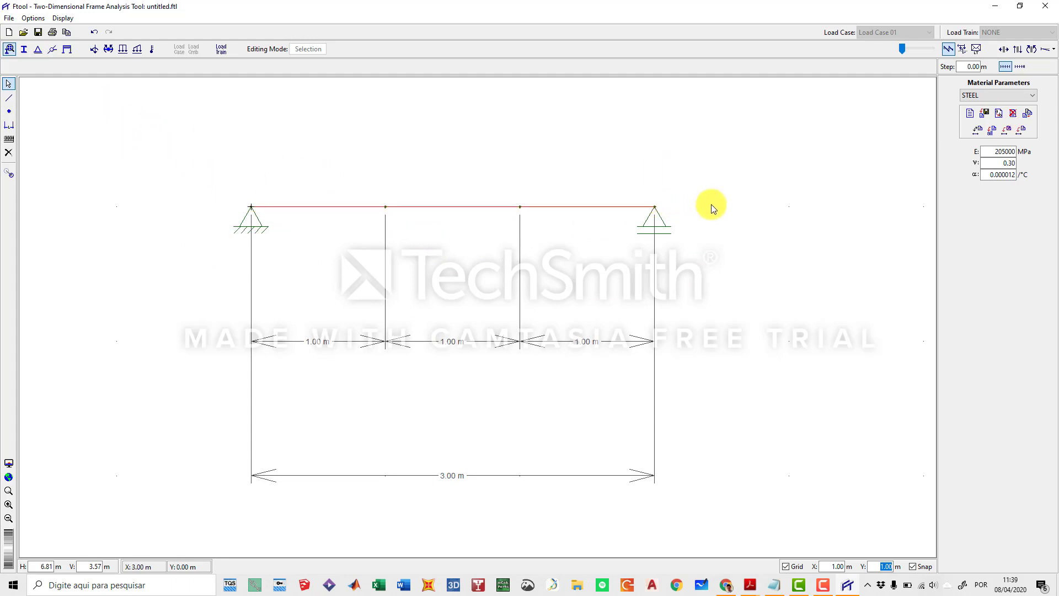
left_click(1021, 133)
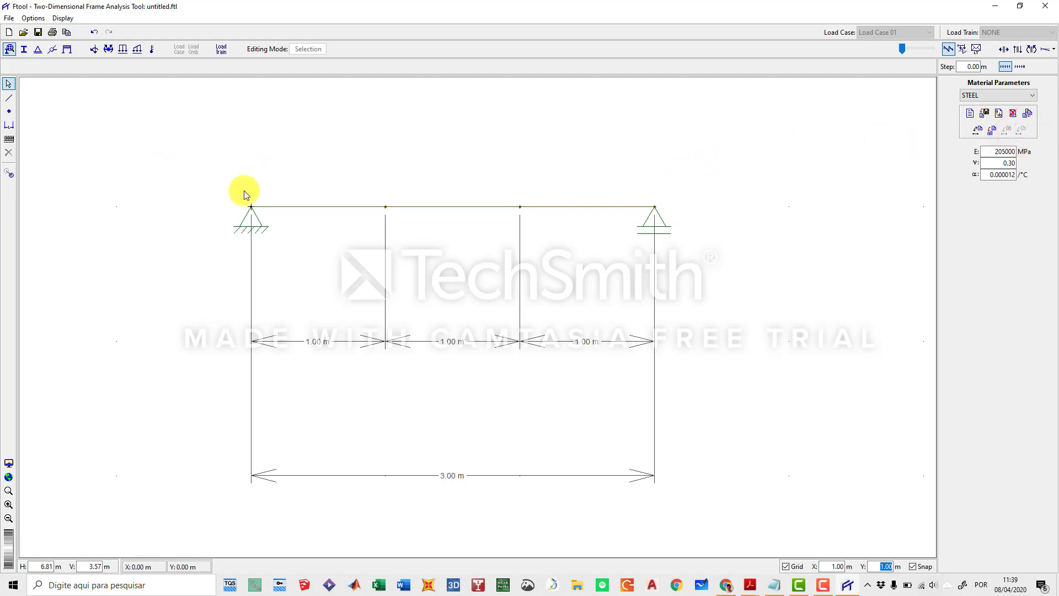
Create a new section property labelled W200x22.3 from the Gerdau-AcoMinas I-shapes (BR) profile table
left_click_drag(439, 196, 444, 208)
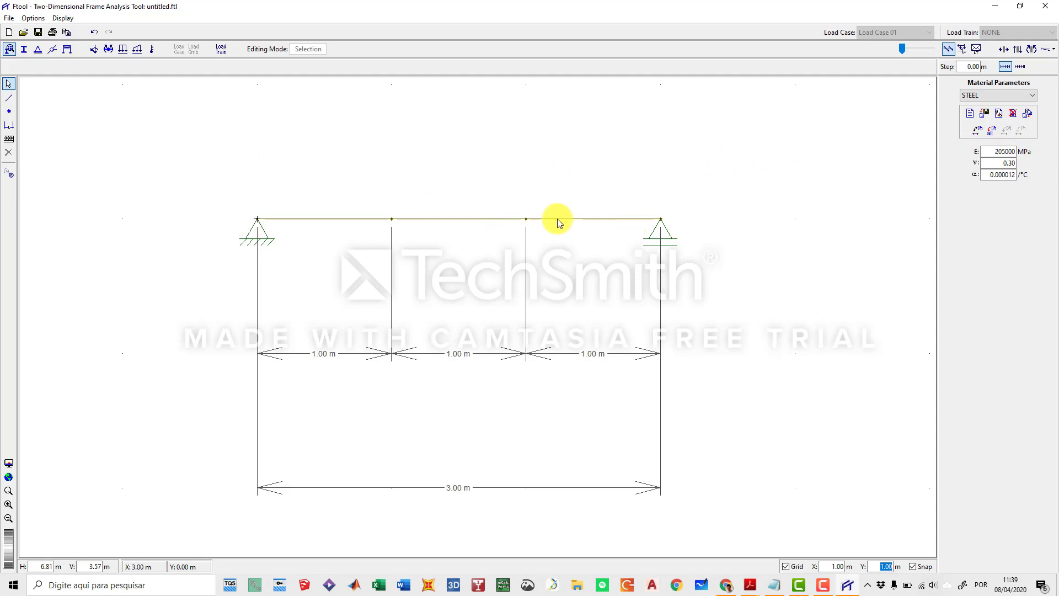
left_click(24, 49)
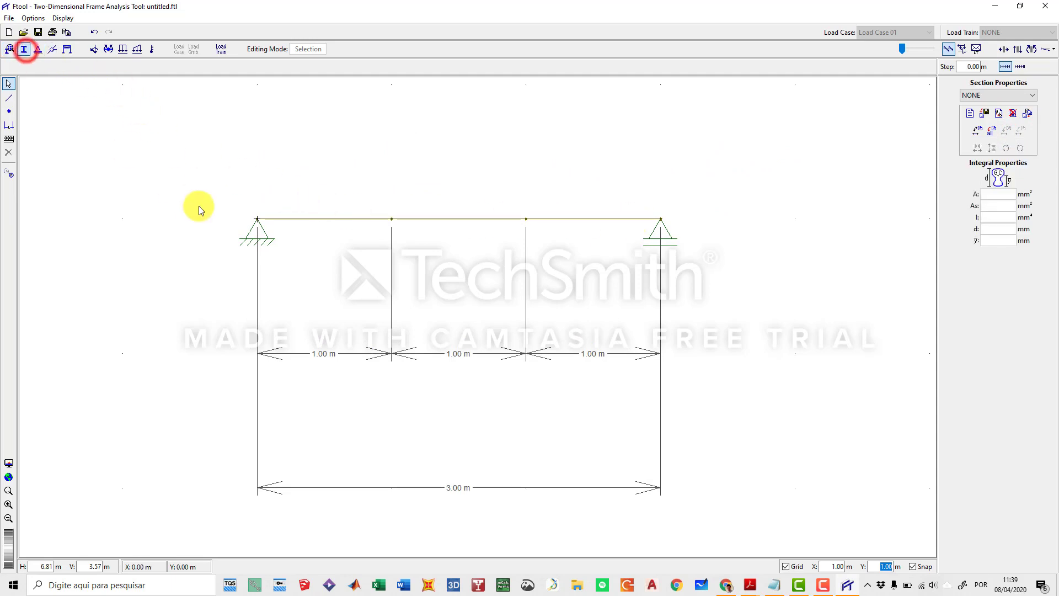
left_click(968, 114)
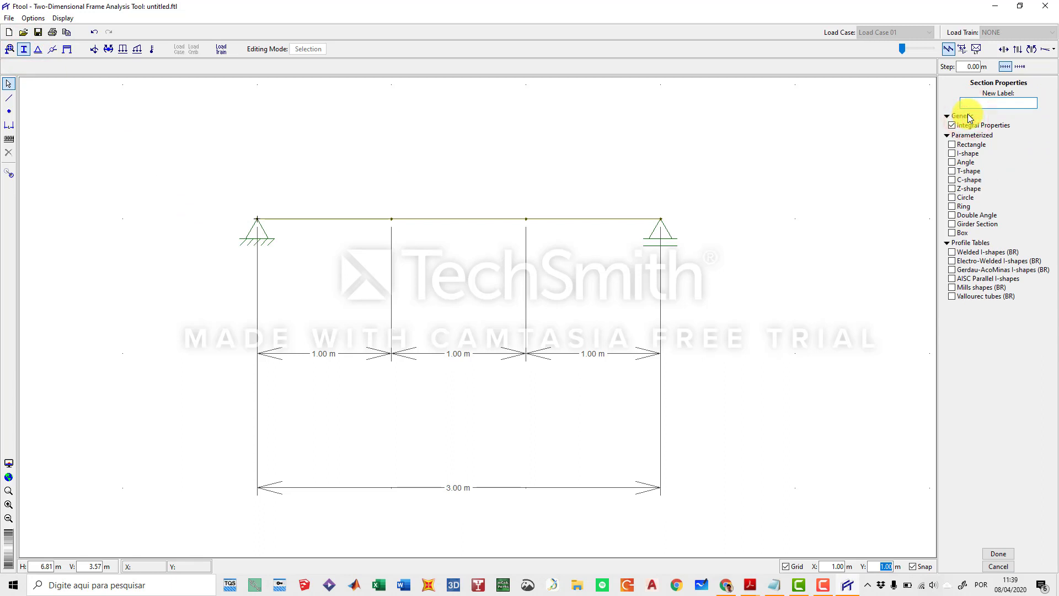
left_click(969, 145)
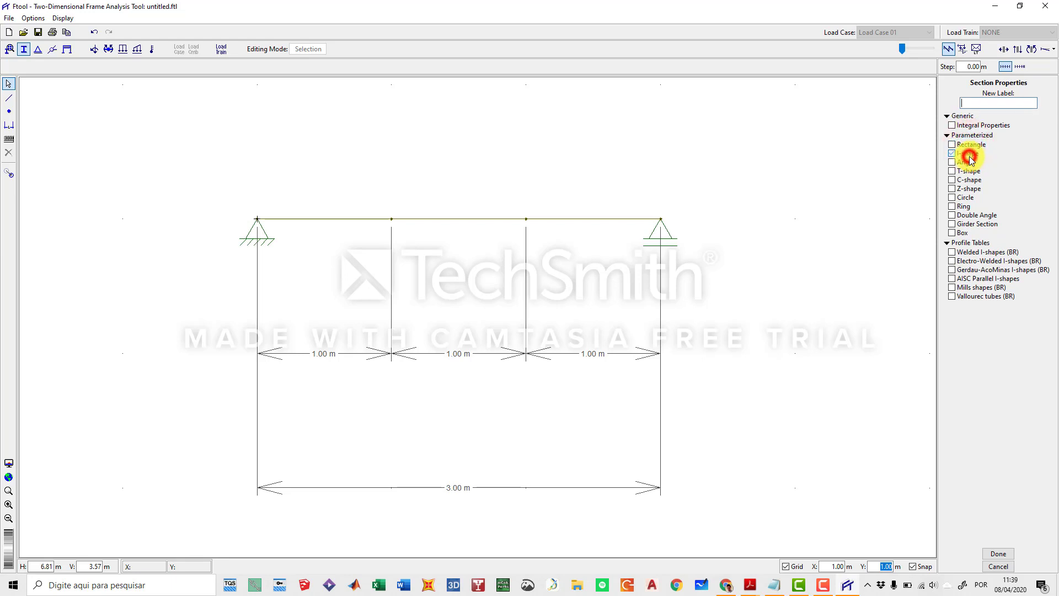
left_click(972, 193)
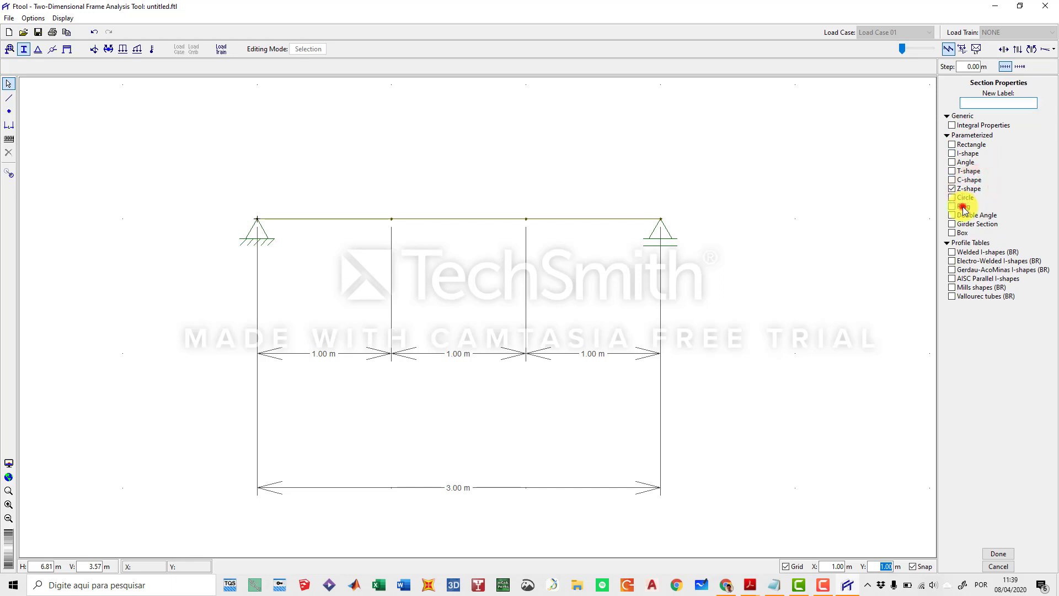
left_click(962, 206)
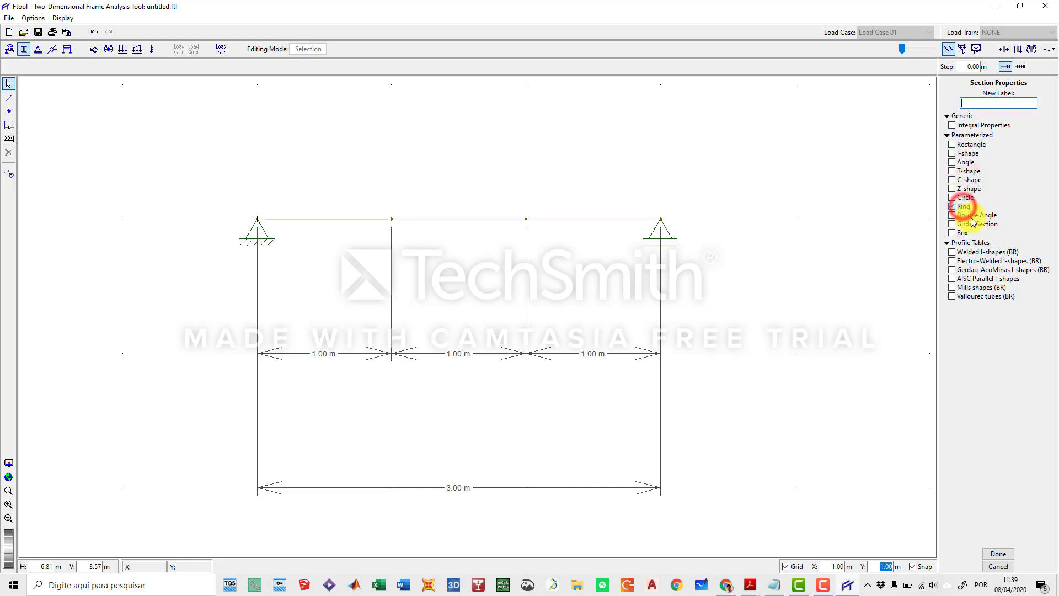
left_click(970, 276)
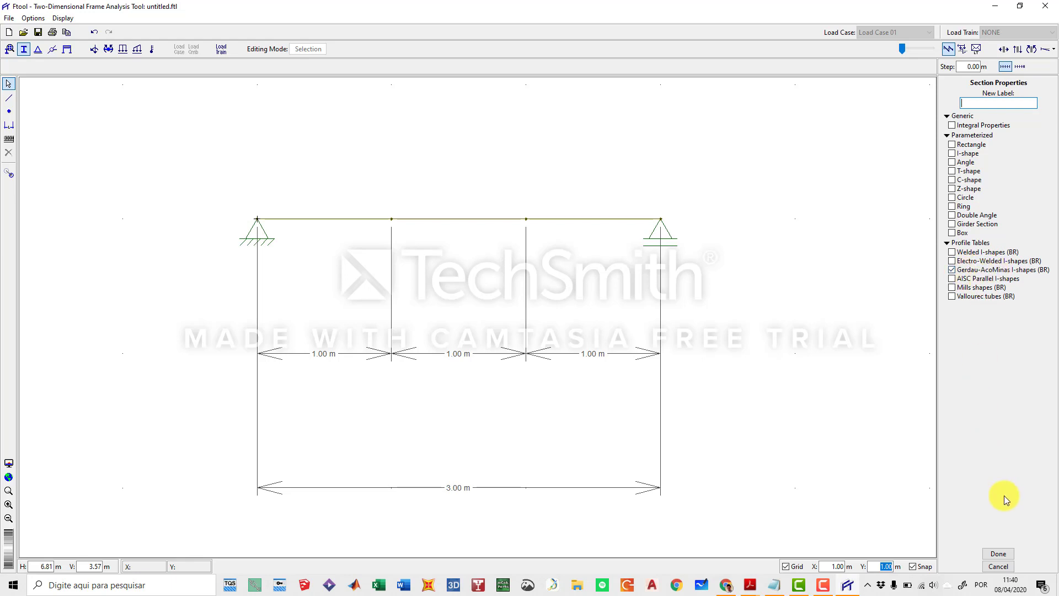
left_click(999, 554)
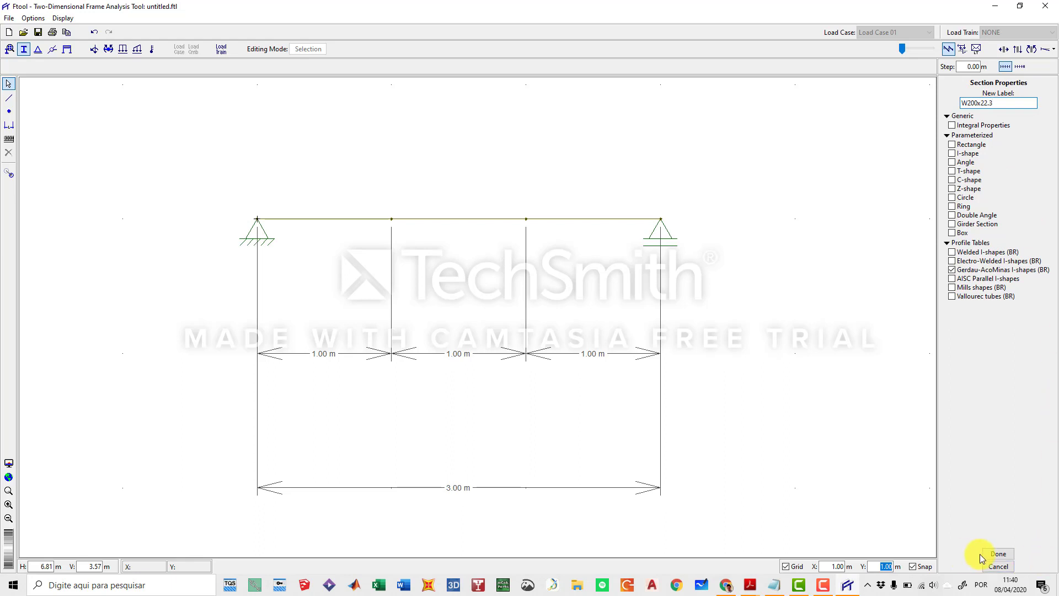
left_click(997, 554)
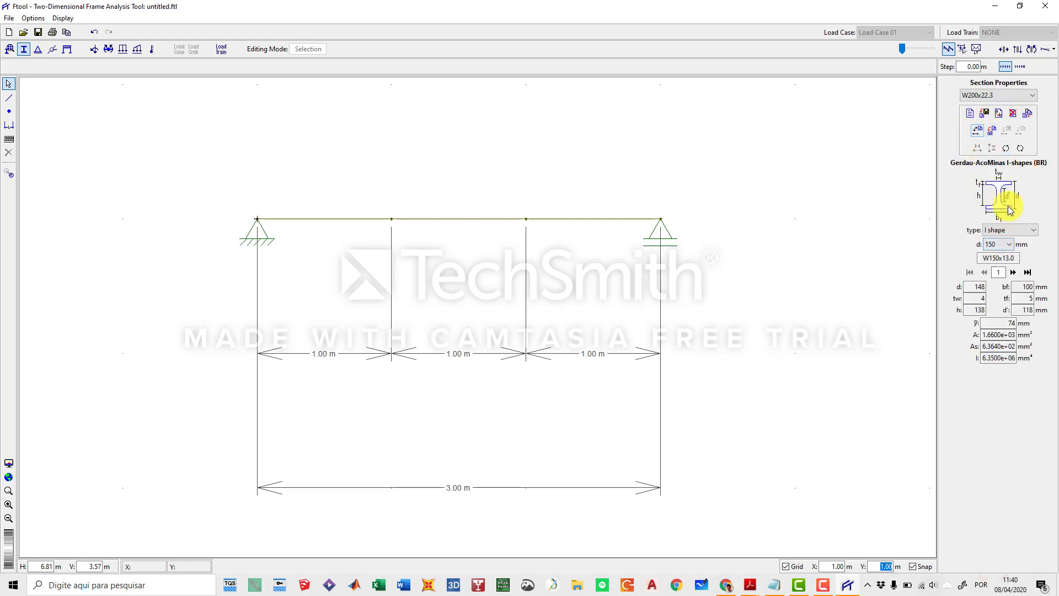
Set the section to an I shape with a group depth of 200 mm and select the W200x22.5 profile
left_click(1029, 230)
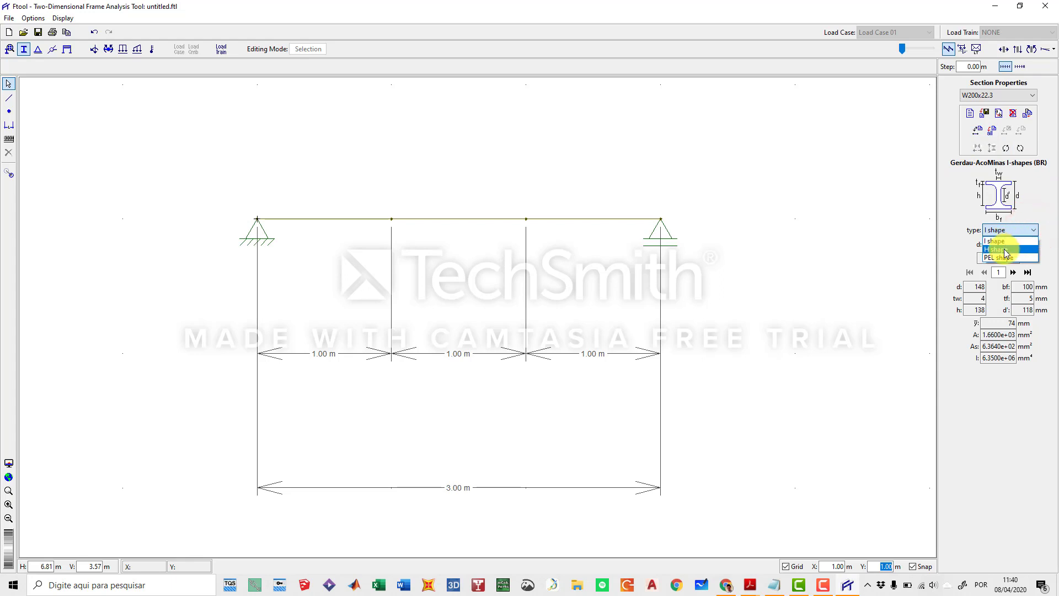
left_click(1005, 258)
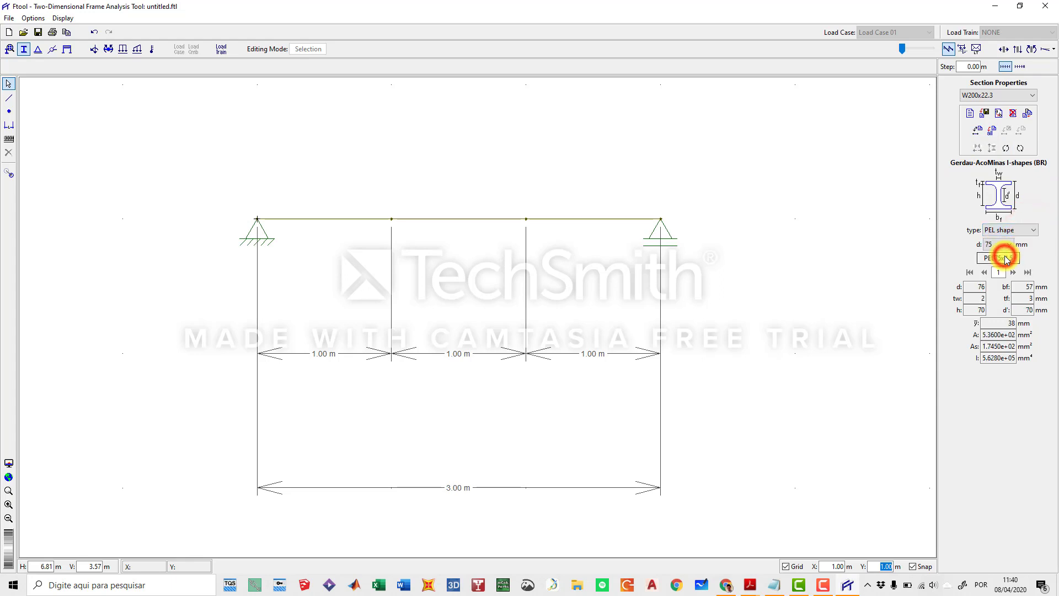
left_click(1034, 230)
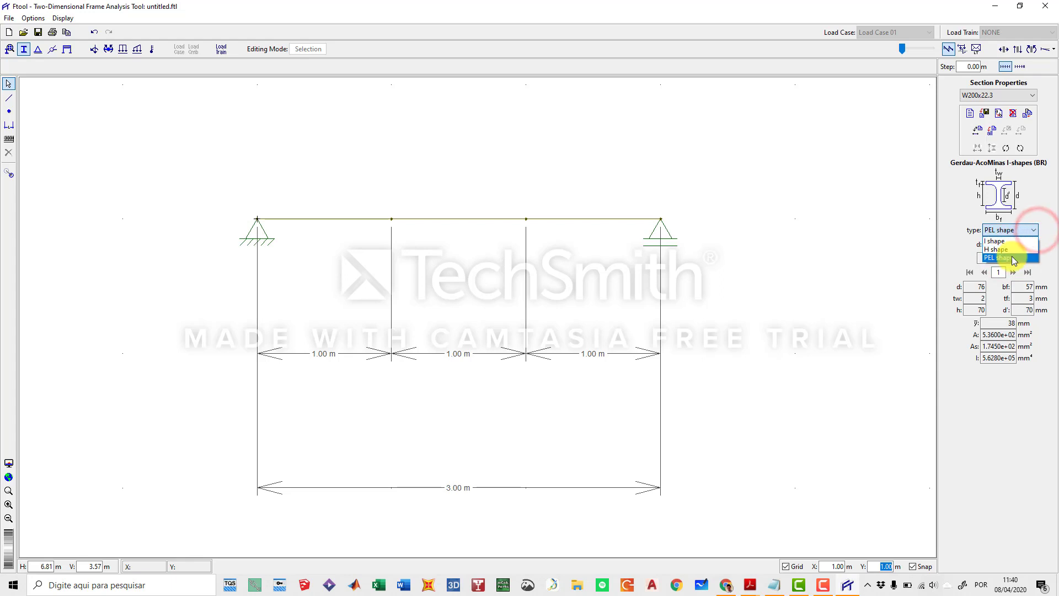
left_click(1004, 242)
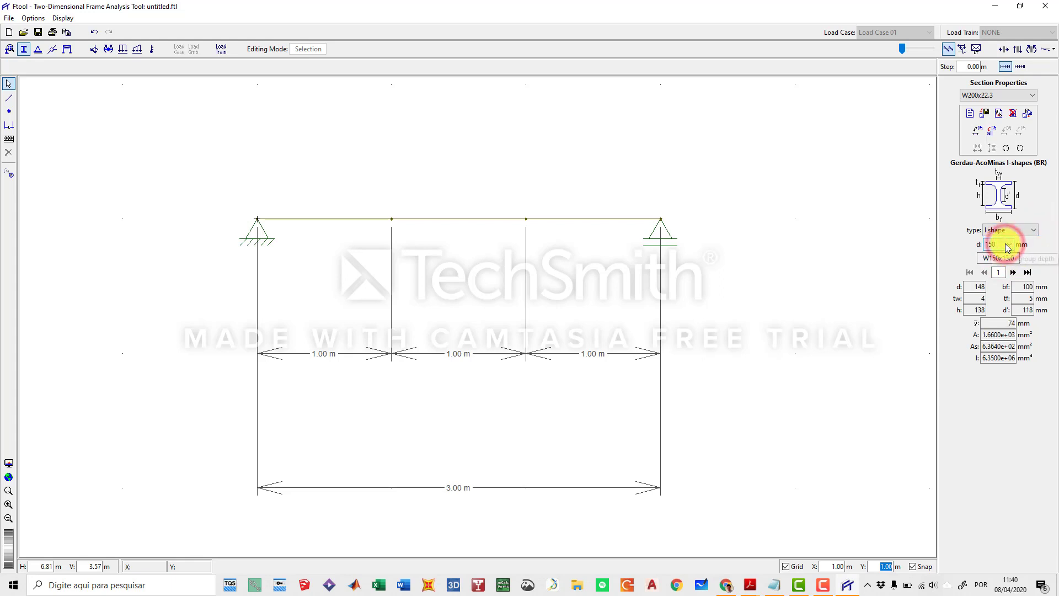
left_click(1006, 245)
left_click(996, 269)
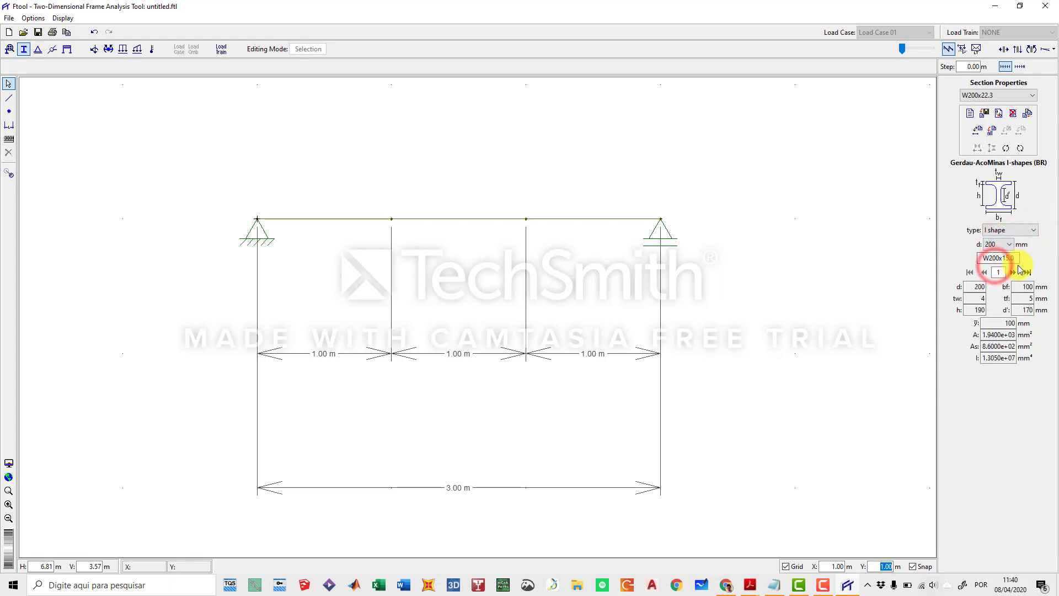
left_click(1013, 272)
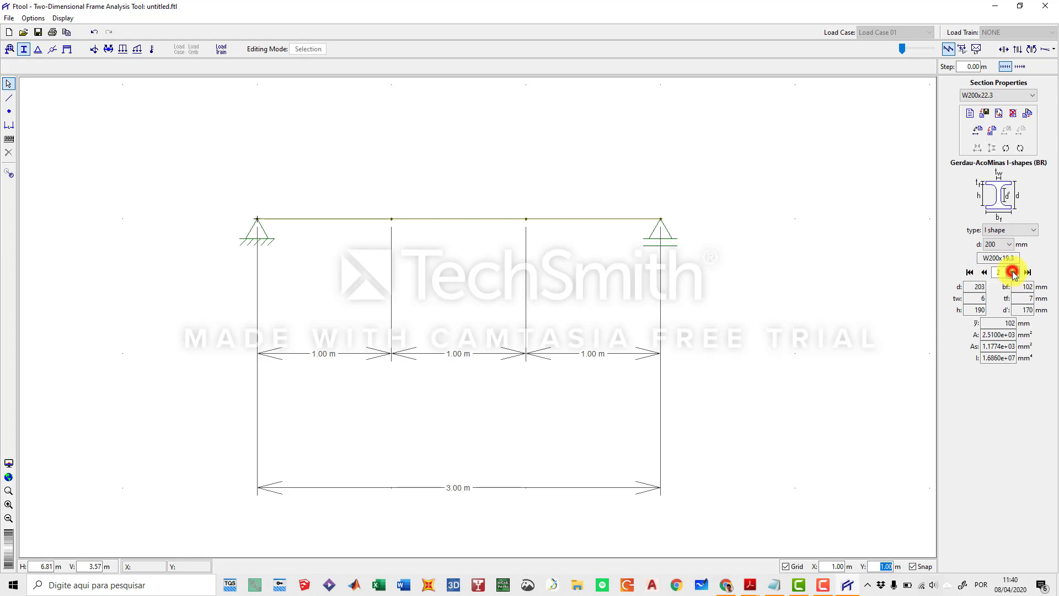
left_click(1013, 272)
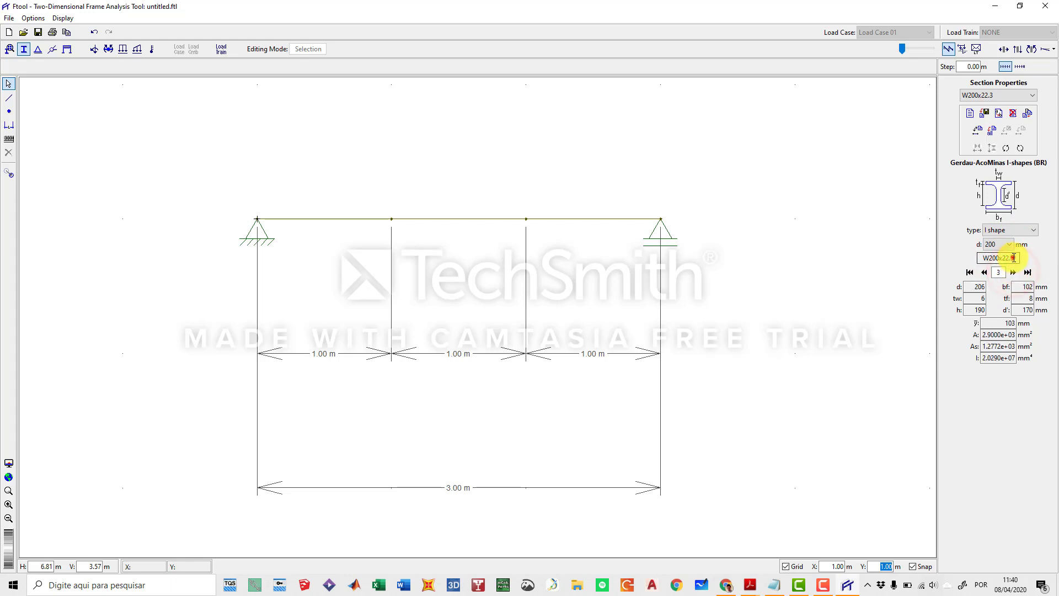
Examine the selected profile's designation, depth, web and flange dimensions, centroid, shear area and moment of inertia
left_click(1009, 262)
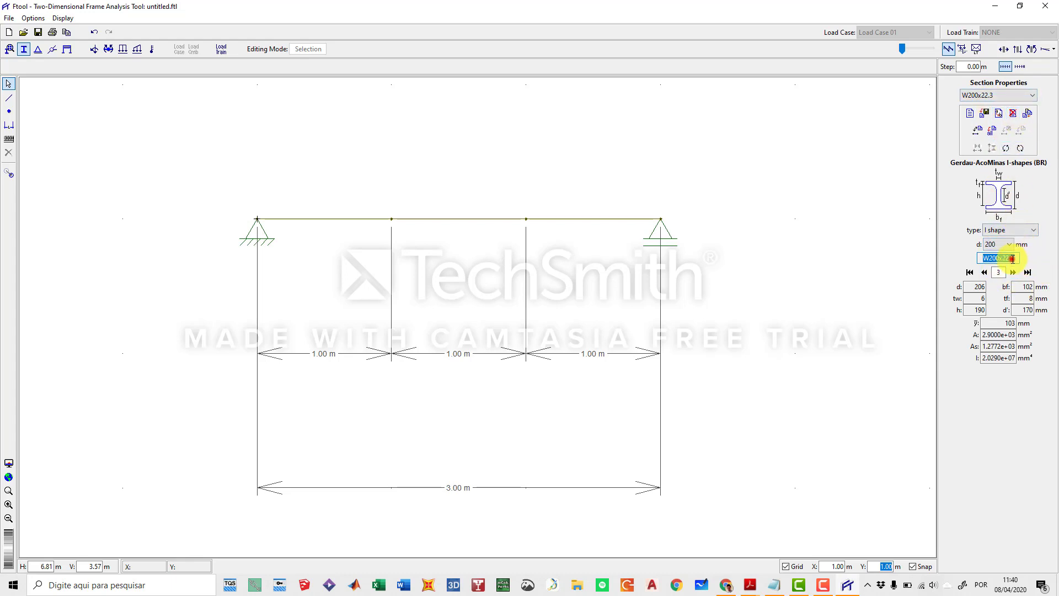
left_click(1011, 257)
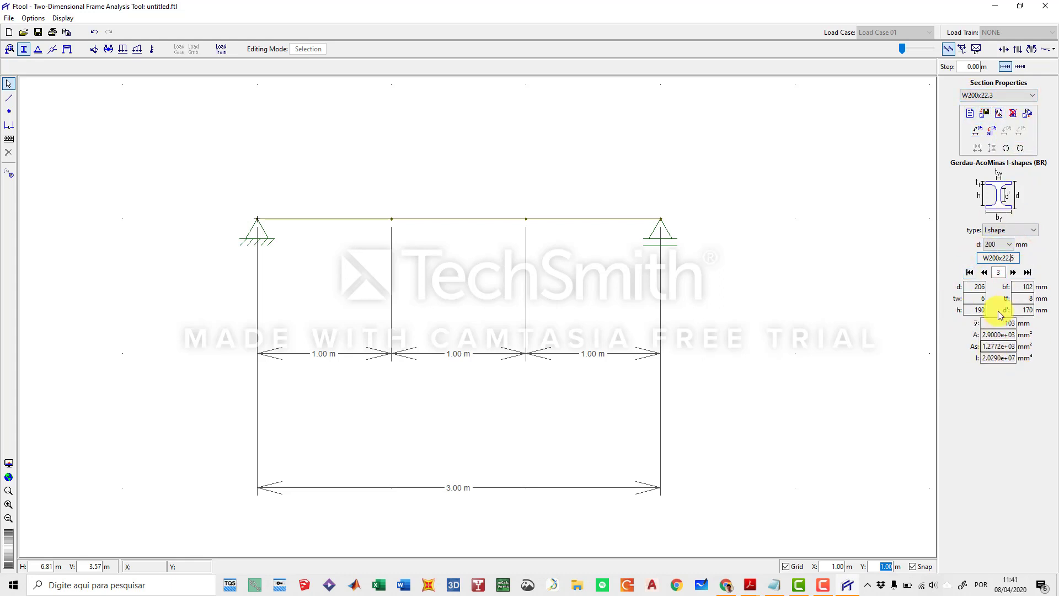
double_click(979, 288)
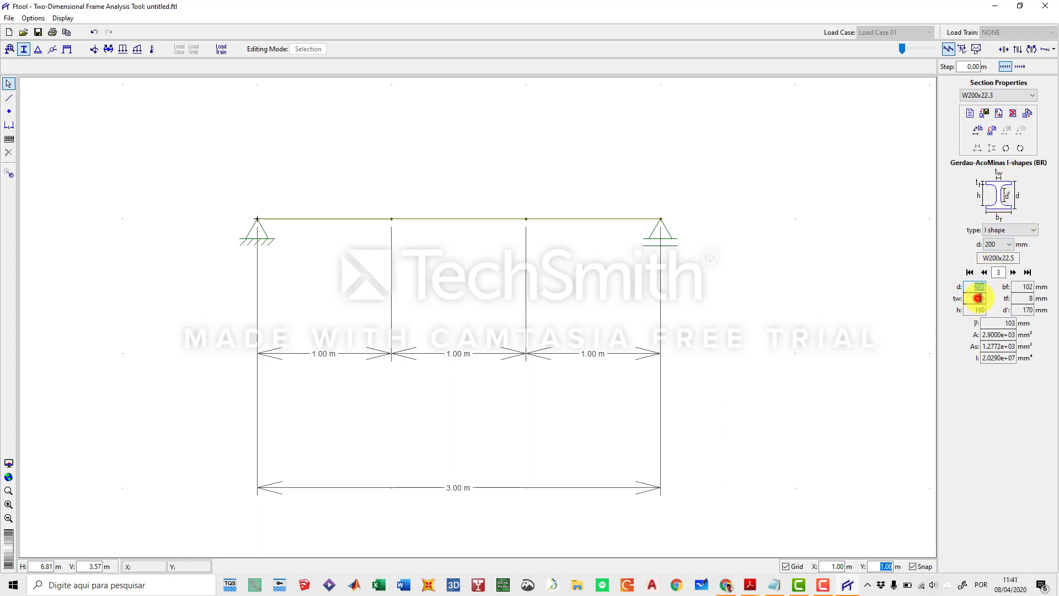
left_click_drag(978, 299, 1033, 305)
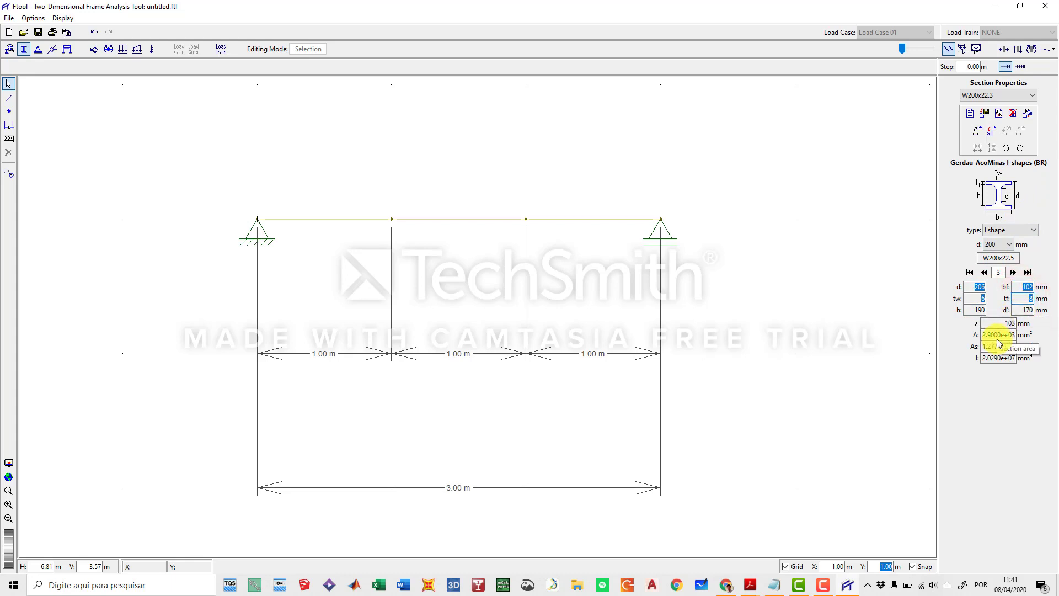
double_click(1008, 323)
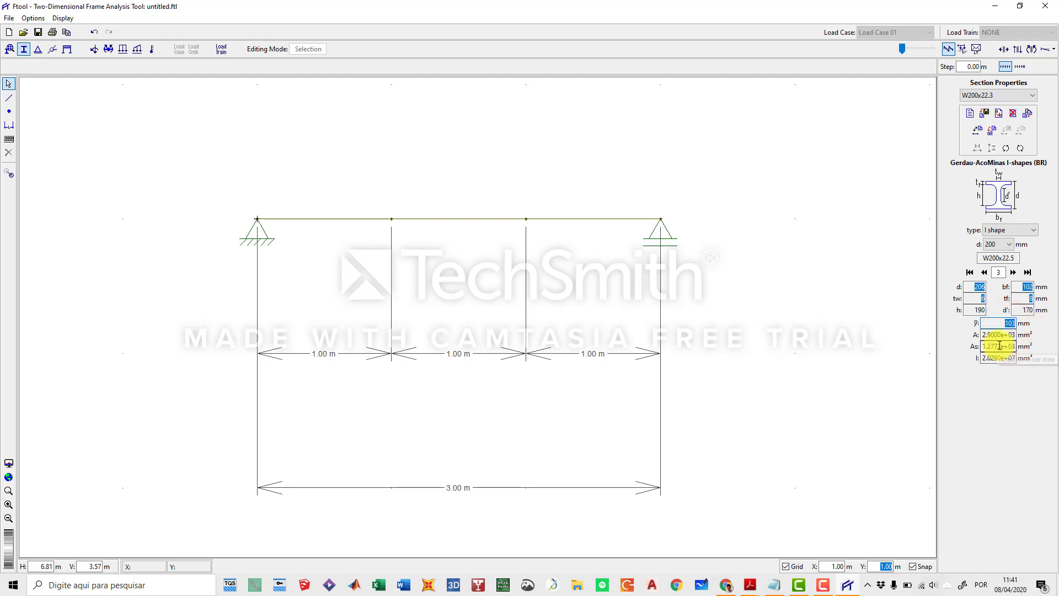
left_click_drag(985, 345, 1014, 358)
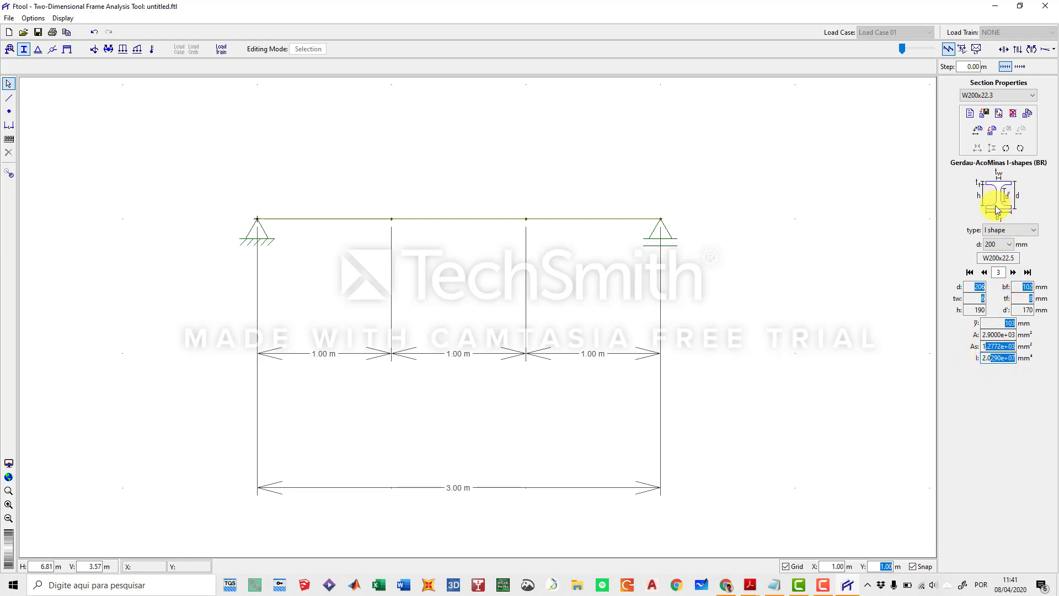
Rotate the section to check its moment of inertia about the other axis, and rotate it back
left_click(1021, 148)
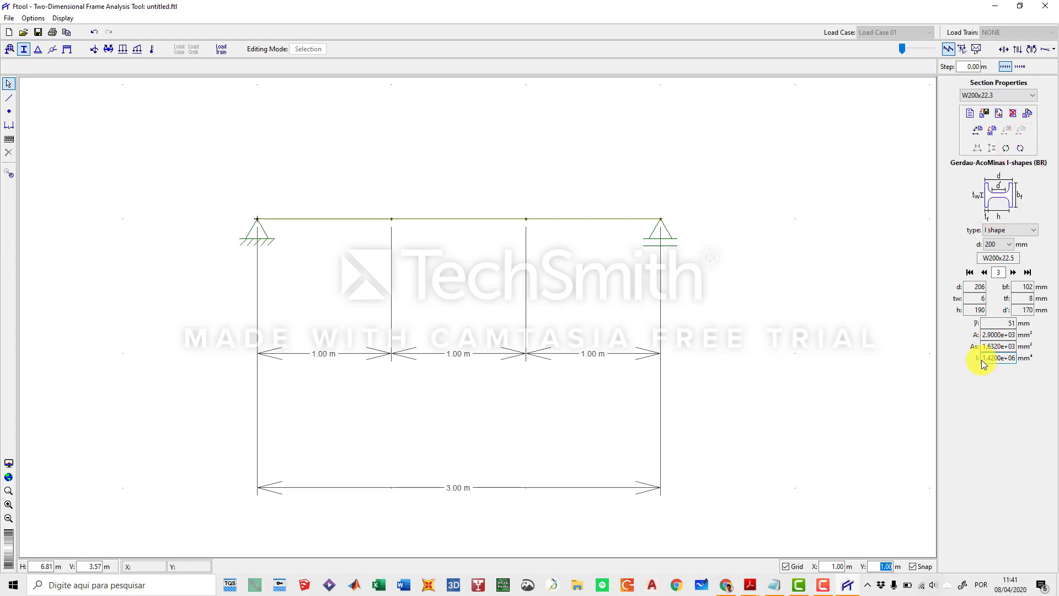
left_click(981, 360)
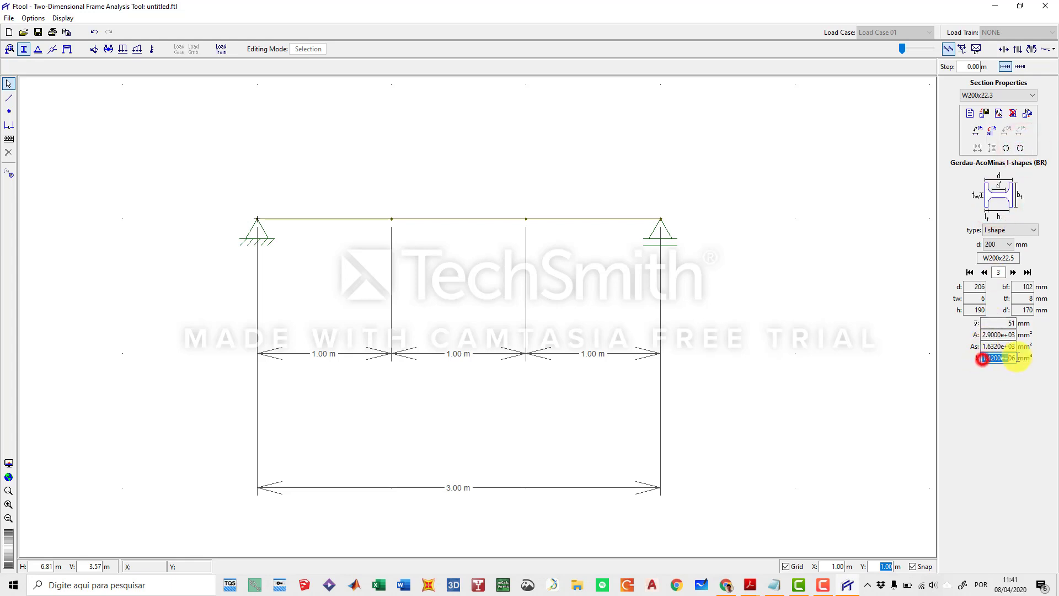
left_click(1019, 147)
Assign the W200x22.3 section to all three beam members
left_click_drag(205, 184, 697, 228)
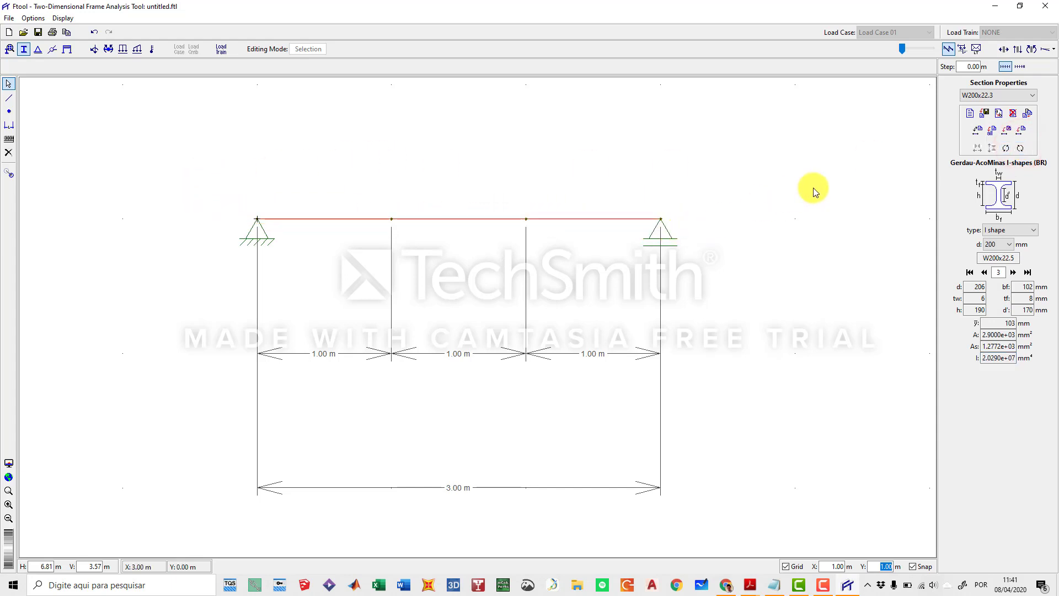
left_click(1021, 133)
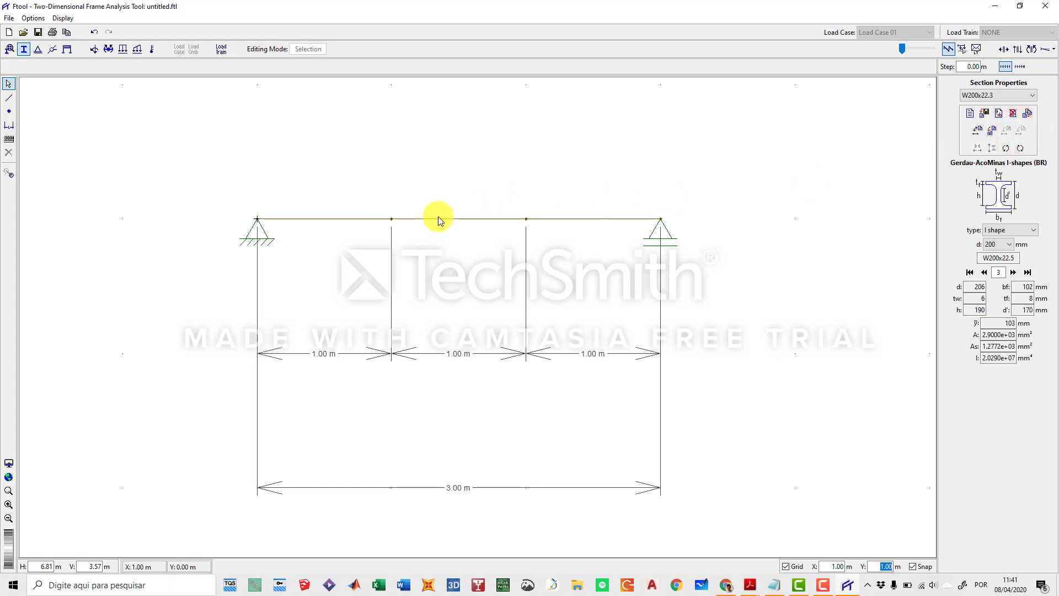
Create a new nodal load labelled P = -10KN
left_click(94, 49)
left_click_drag(351, 185, 351, 203)
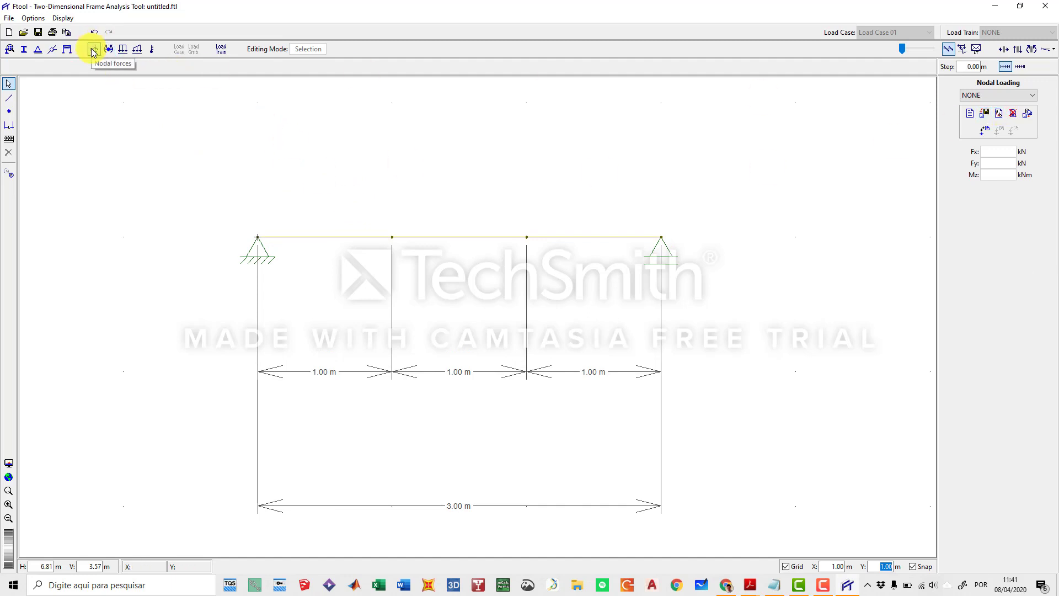
left_click(970, 113)
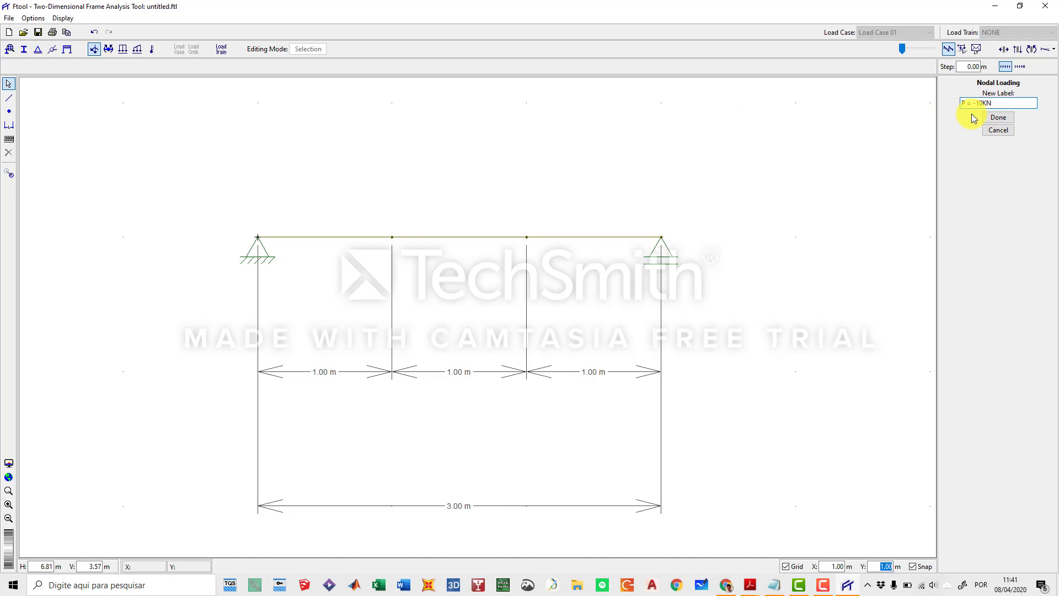
left_click(1000, 117)
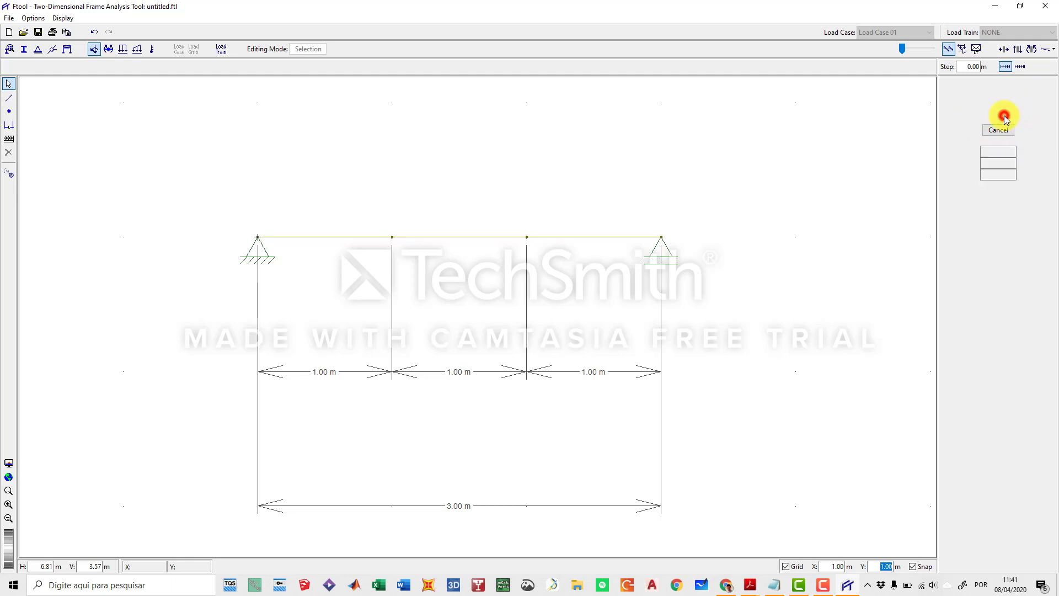
Set the vertical force of nodal load P = -10KN to -10 kN and apply it to the beam node at X = 2 m
left_click(995, 162)
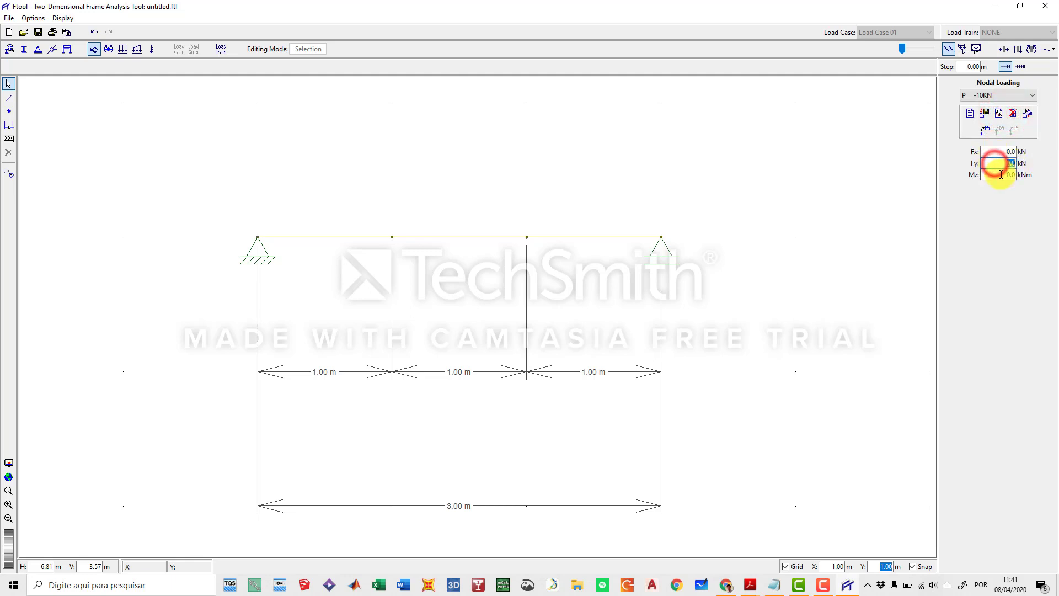
left_click(1001, 174)
left_click(999, 151)
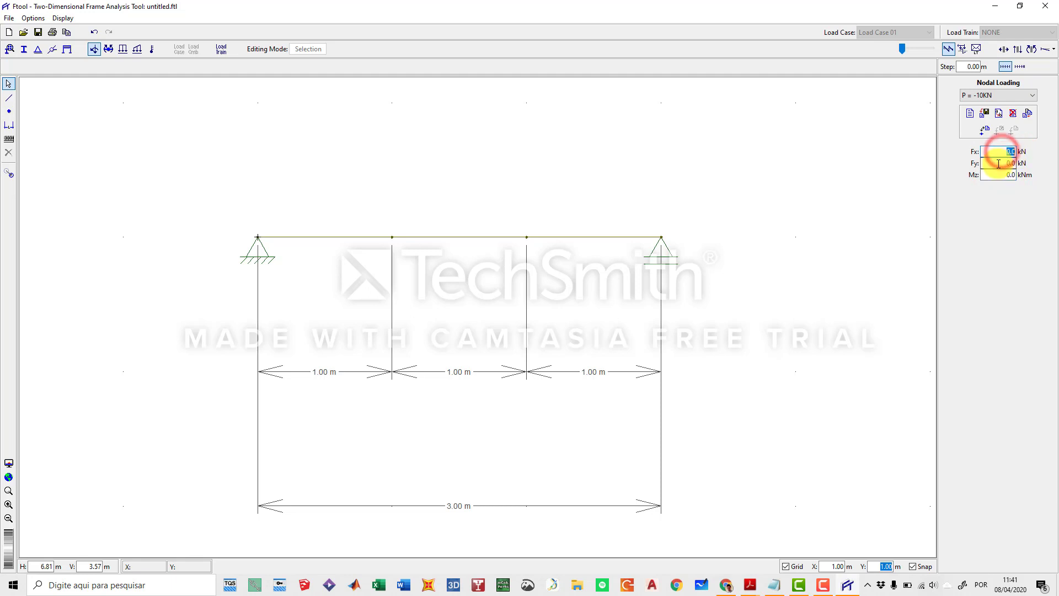
left_click(998, 163)
type("-1")
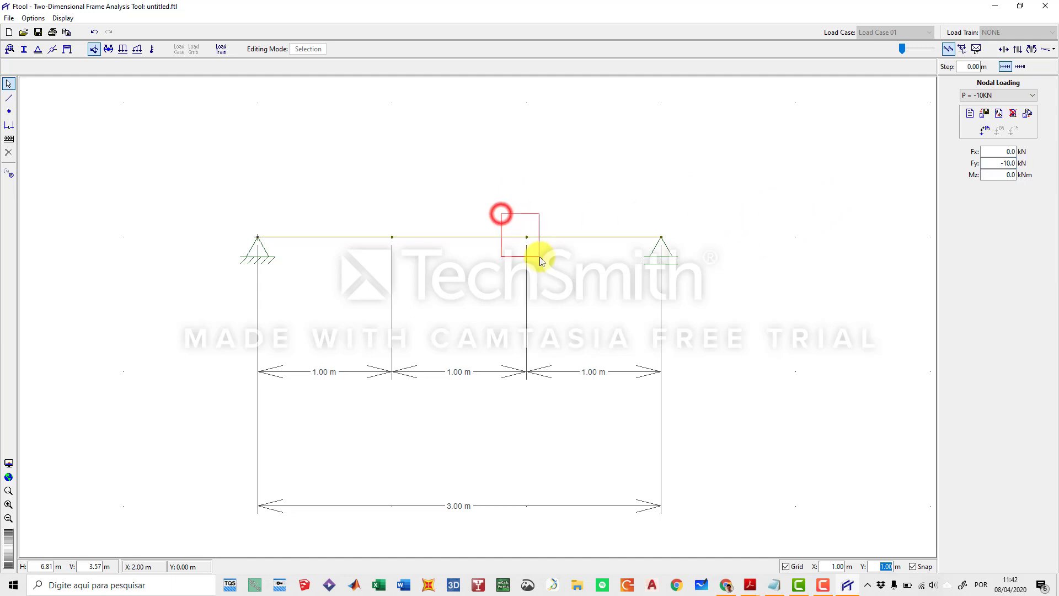
left_click_drag(540, 261, 541, 261)
left_click(1013, 133)
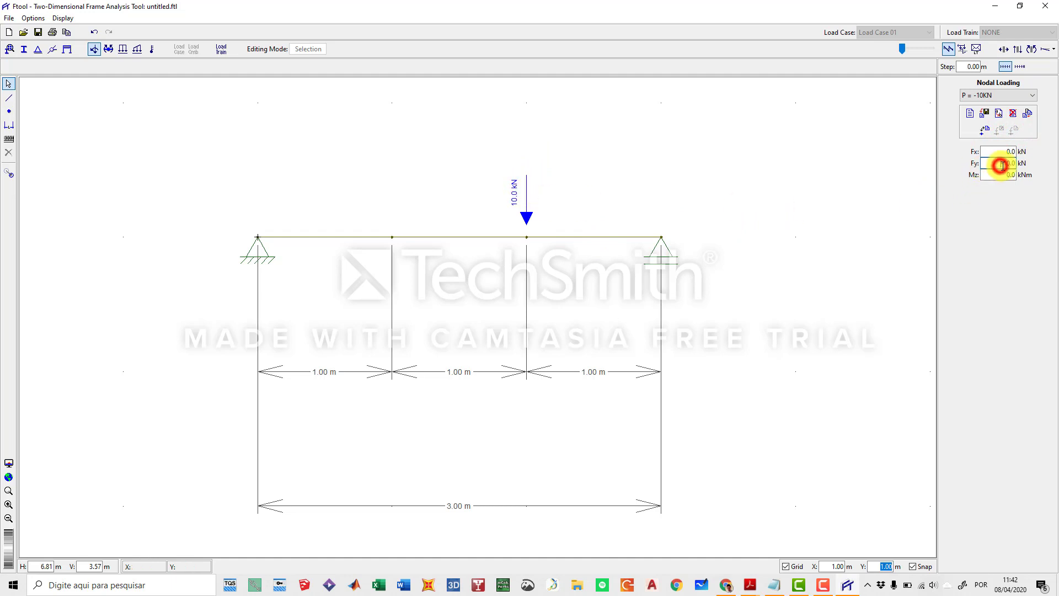
Reverse the load's vertical force to 10 kN to check its direction, and restore it to -10 kN
left_click_drag(1000, 165, 1003, 166)
key("Return")
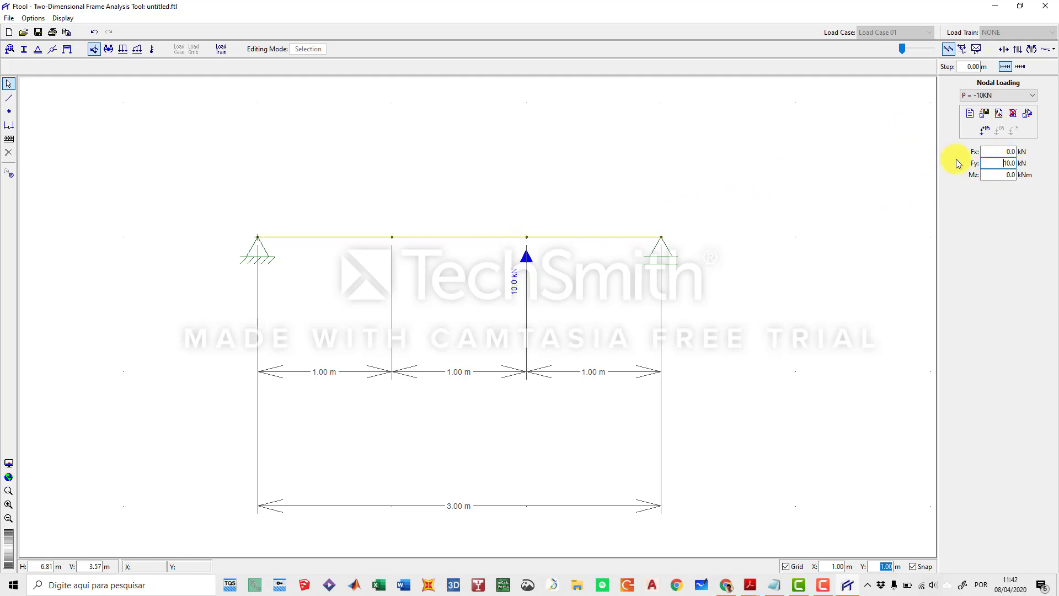
type("-")
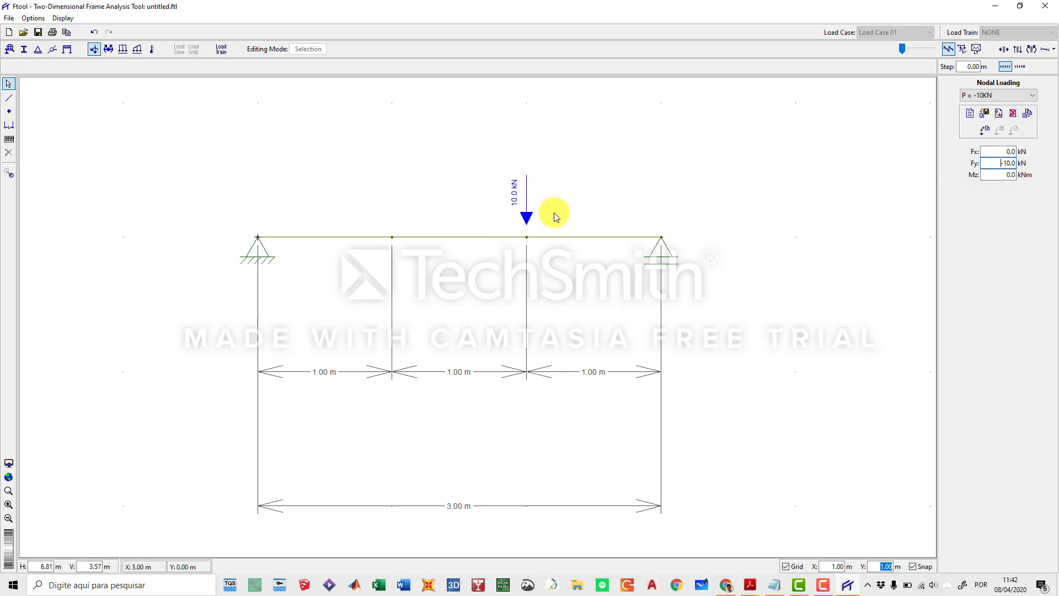
Create nodal load h = -5KN with Fx -5 kN, apply it to the right support node, and set its Fy to -3 kN
left_click(970, 113)
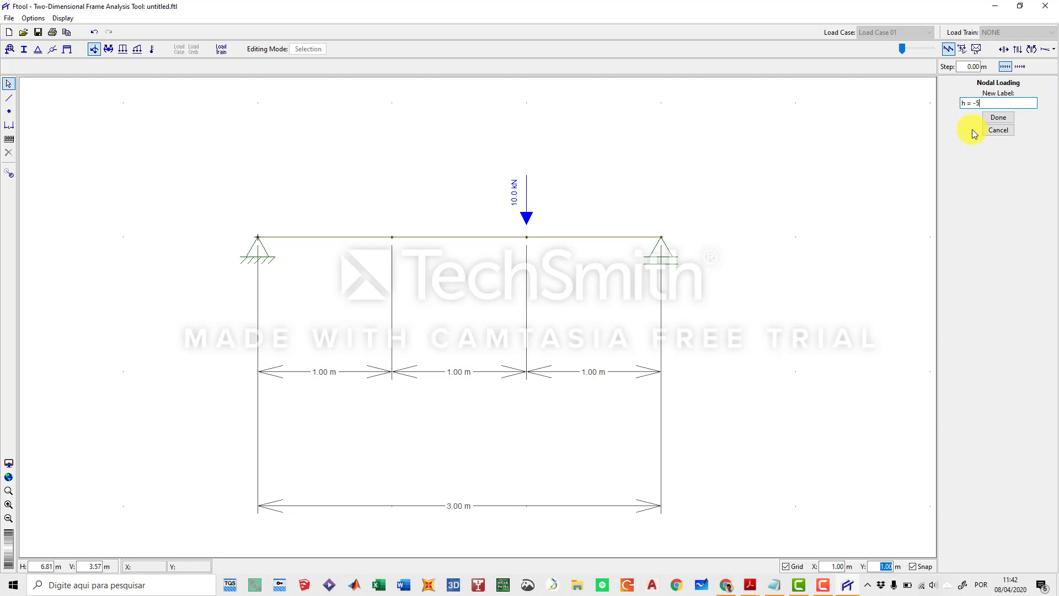
left_click(999, 118)
type("-5")
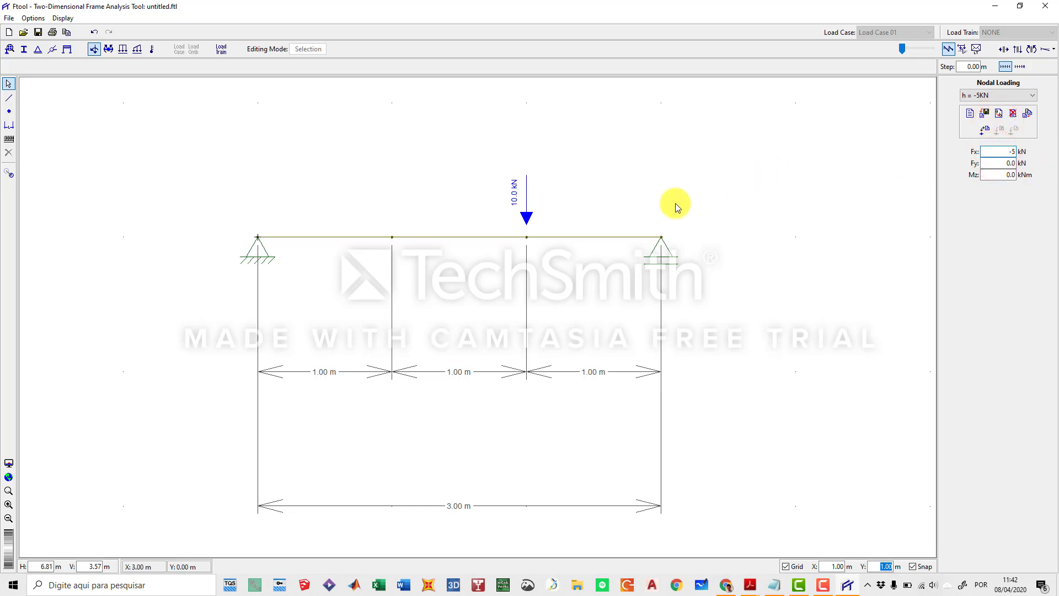
left_click_drag(681, 253, 688, 250)
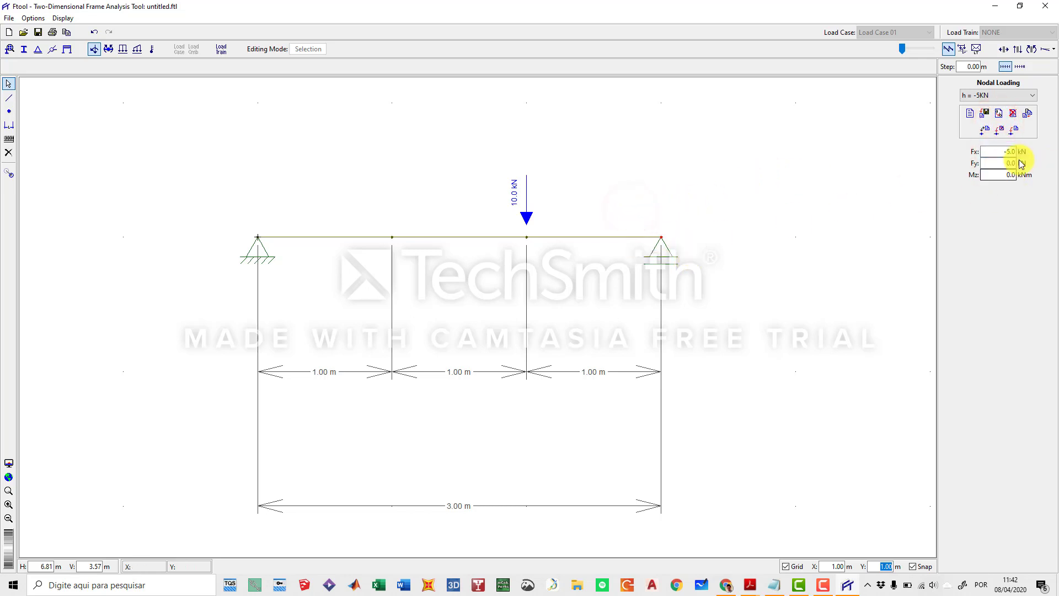
left_click(1016, 128)
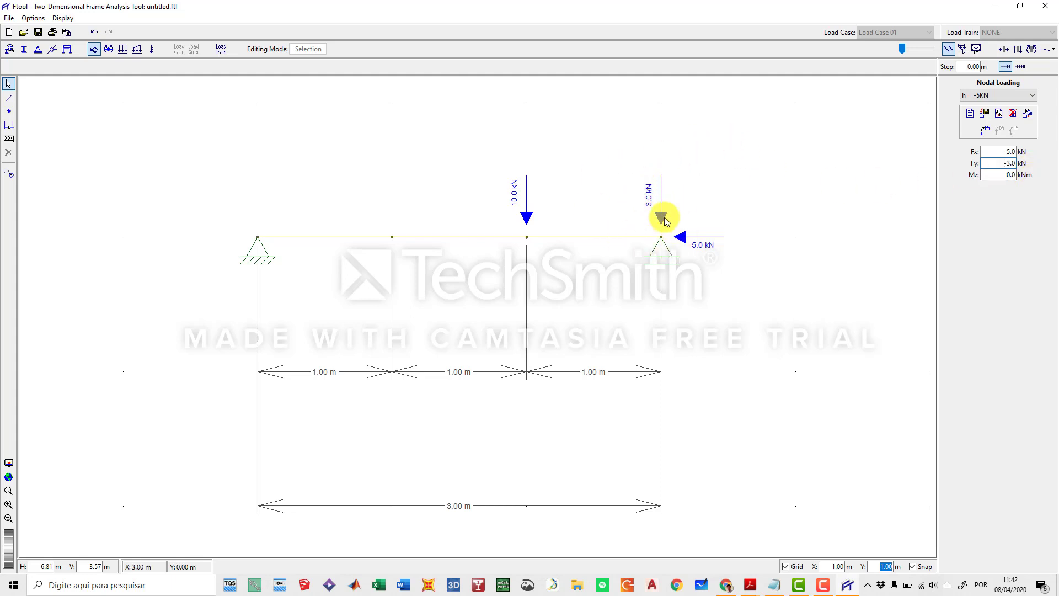
Set the moment Mz of the nodal load at the right support to 2 kNm
left_click(1000, 176)
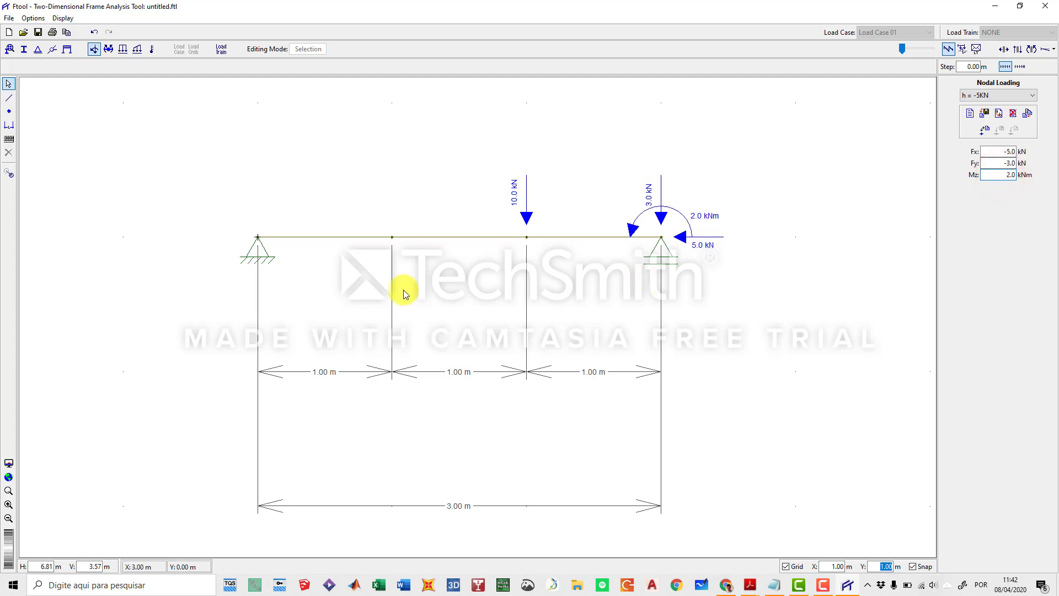
scroll(684, 220, "up", 1)
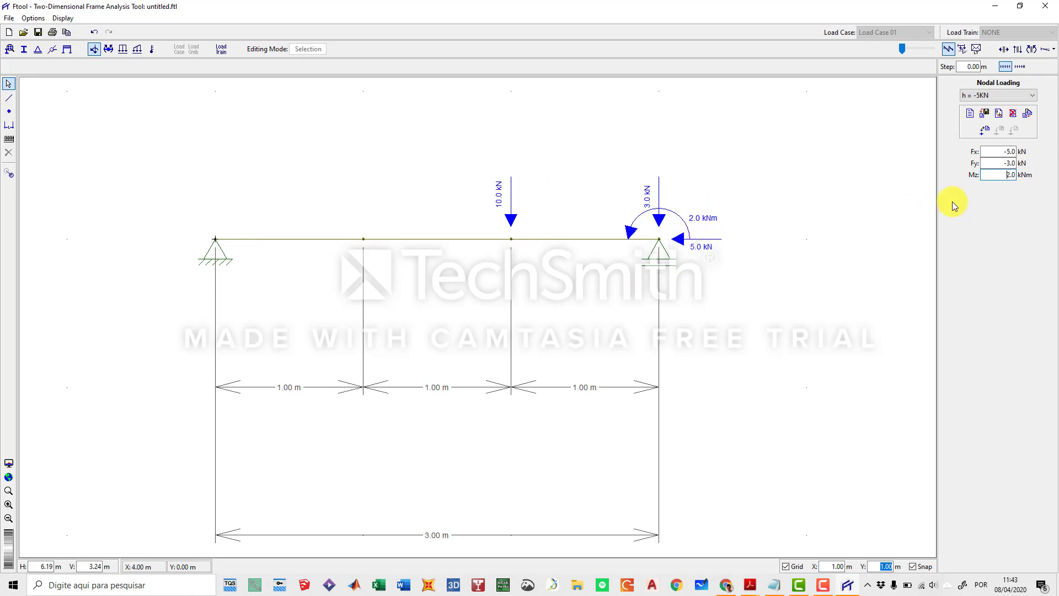
left_click(872, 238)
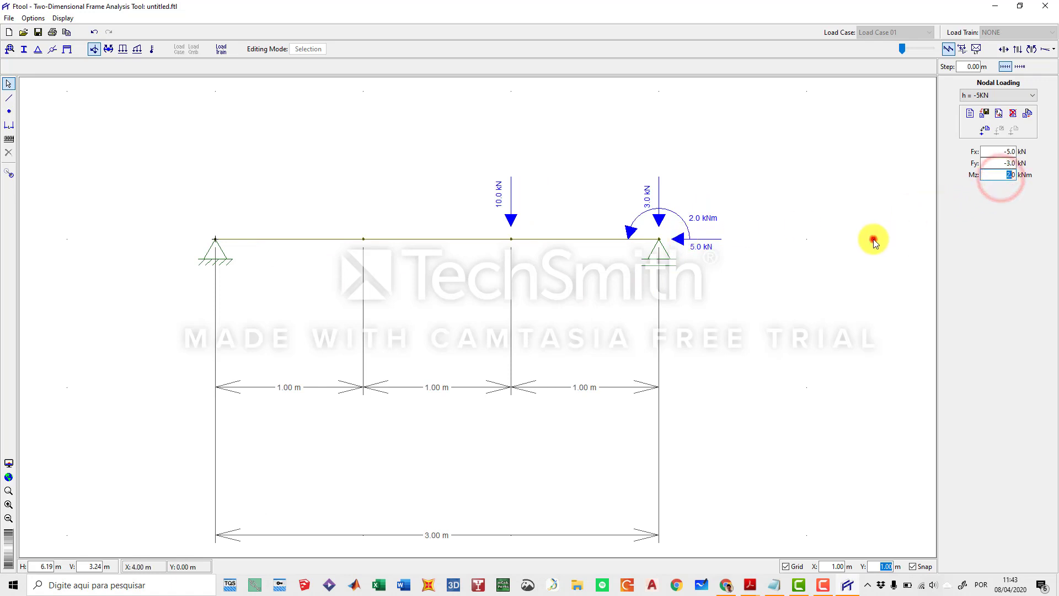
scroll(511, 260, "down", 2)
scroll(511, 260, "up", 1)
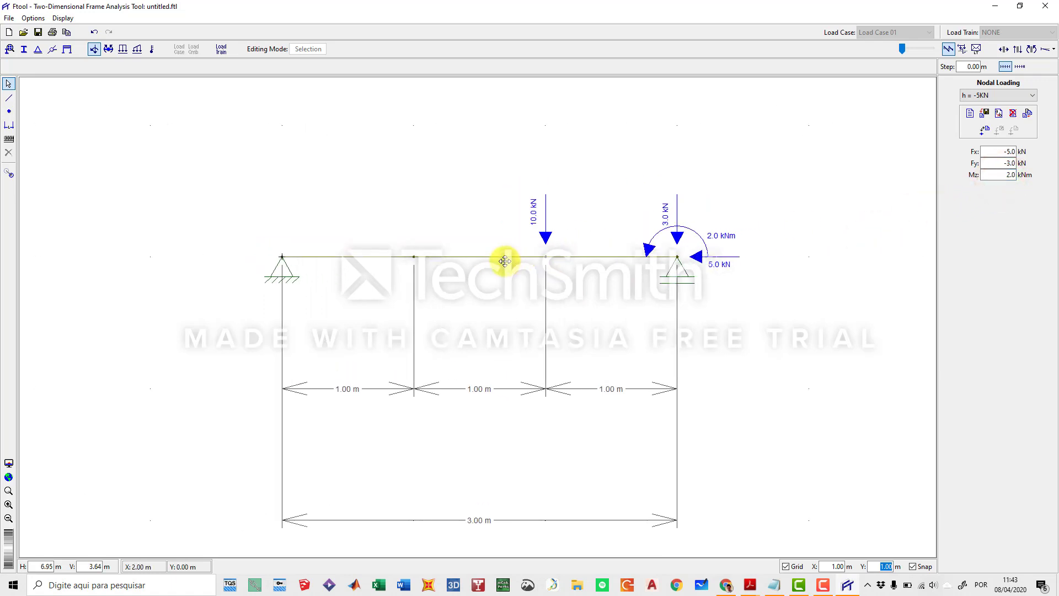
Select the leftmost beam member and create a new uniform load labelled q==3kn/m
left_click(109, 49)
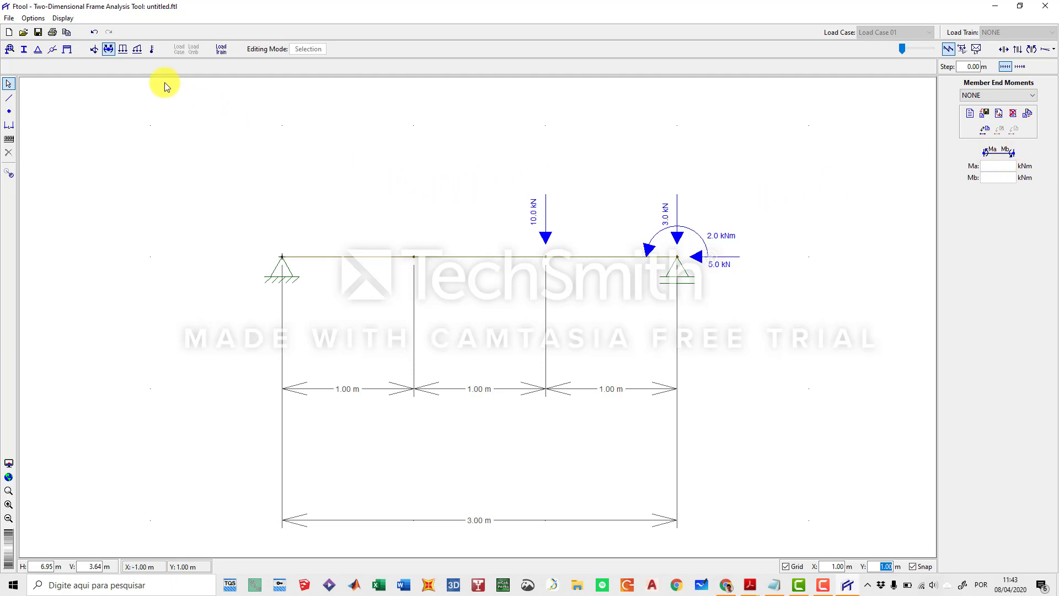
left_click(124, 49)
left_click_drag(381, 280, 346, 223)
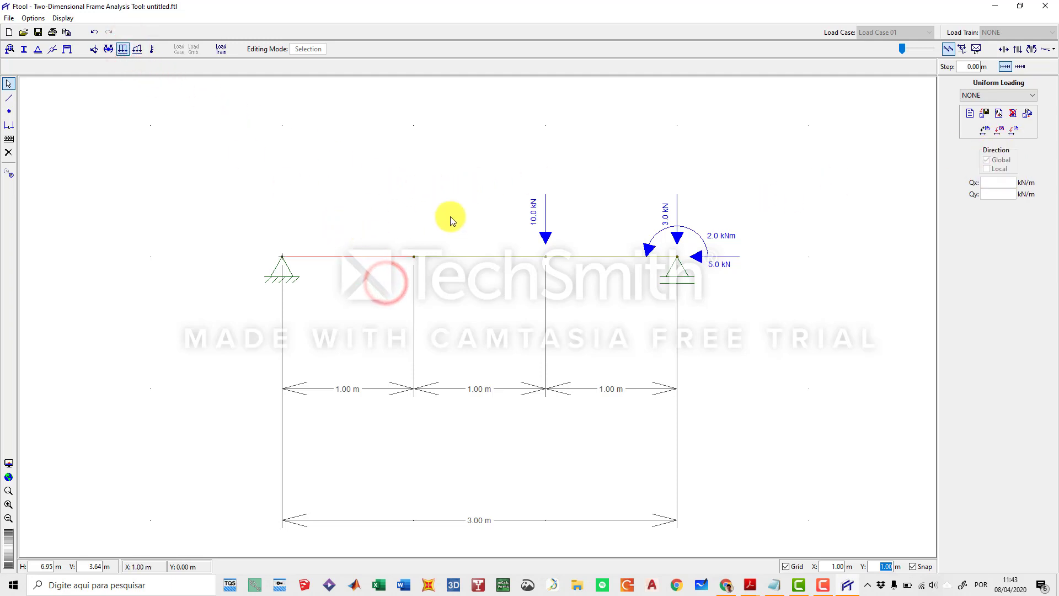
left_click(968, 114)
type("q==3kn/m")
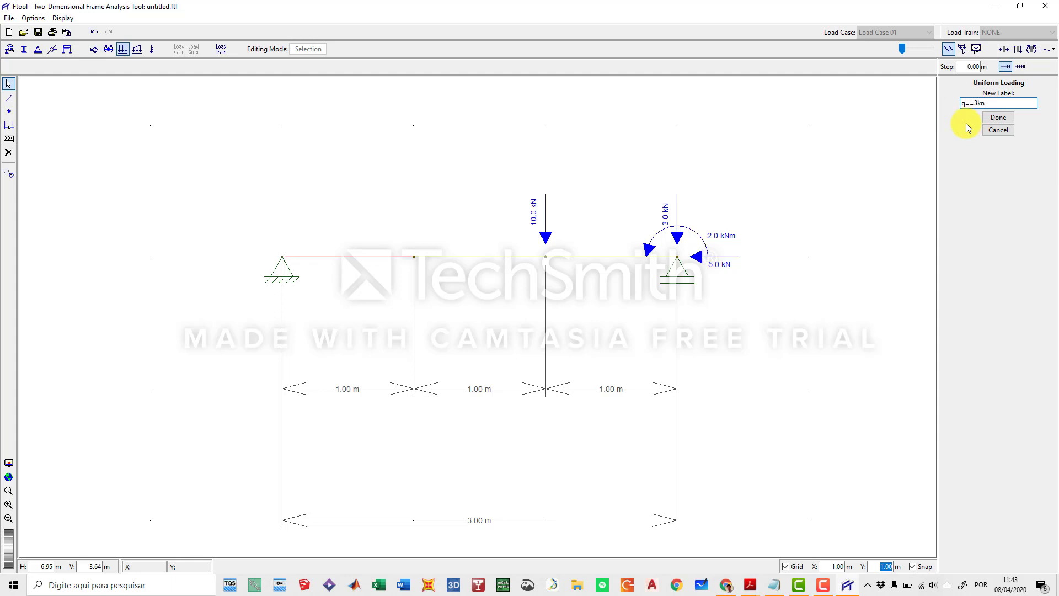
left_click(998, 120)
Set the uniform load's Qy to -3 kN/m in the global direction and apply it to the leftmost beam member
double_click(993, 194)
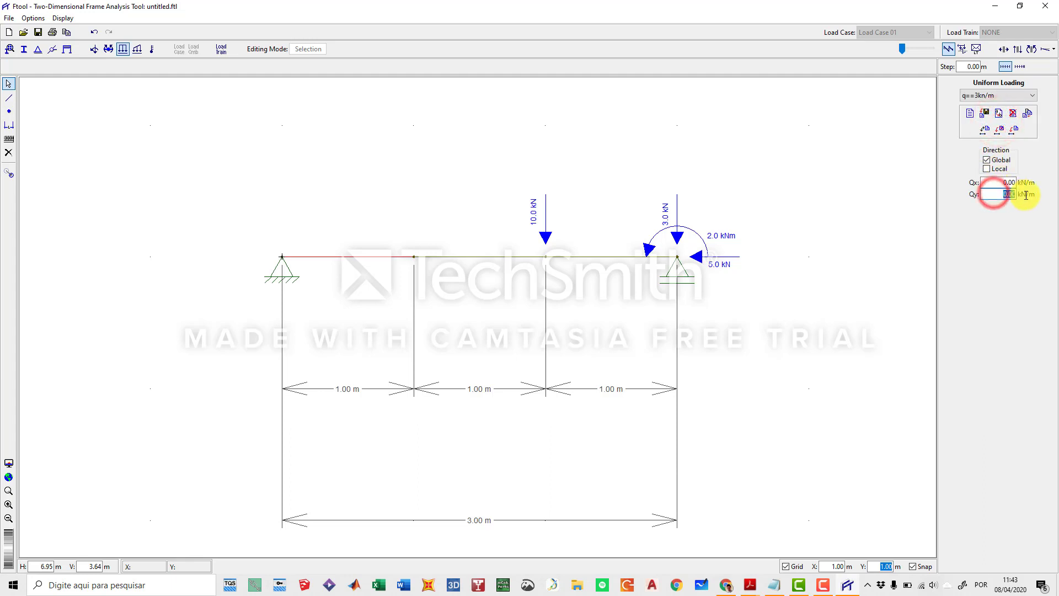
type("-3")
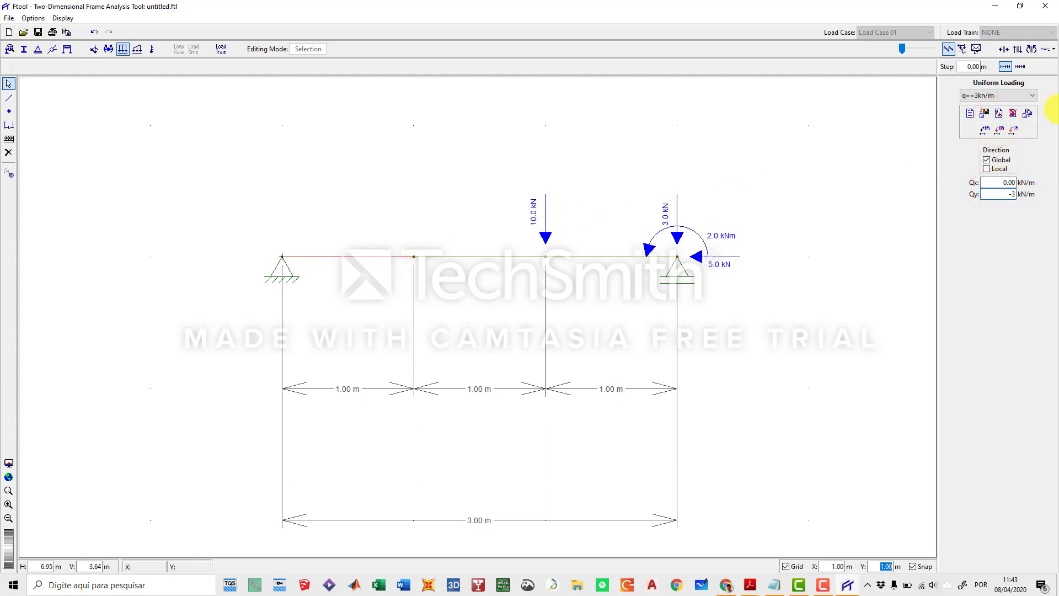
left_click(1009, 136)
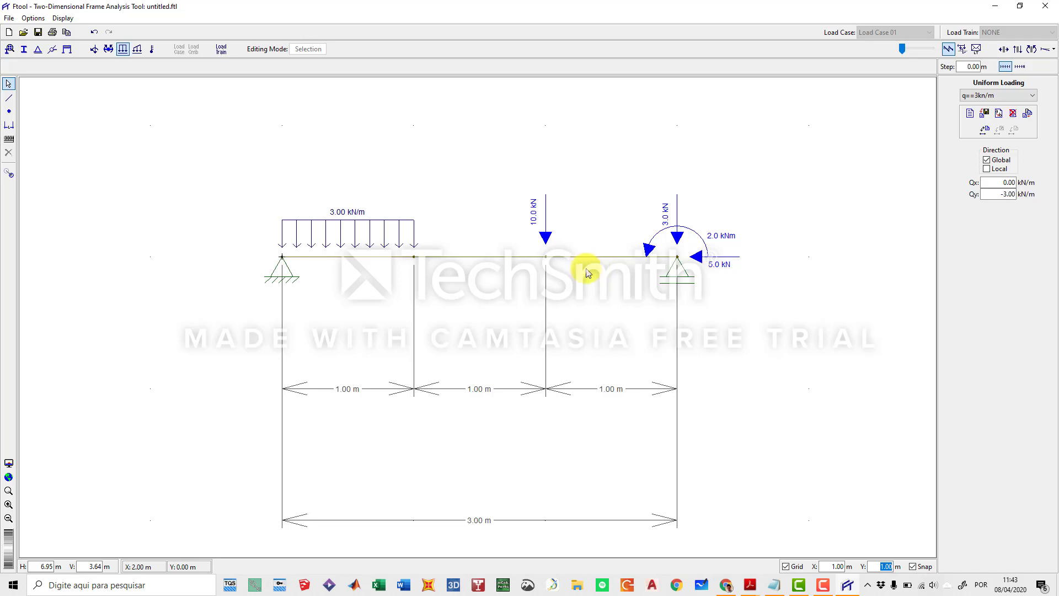
left_click(154, 128)
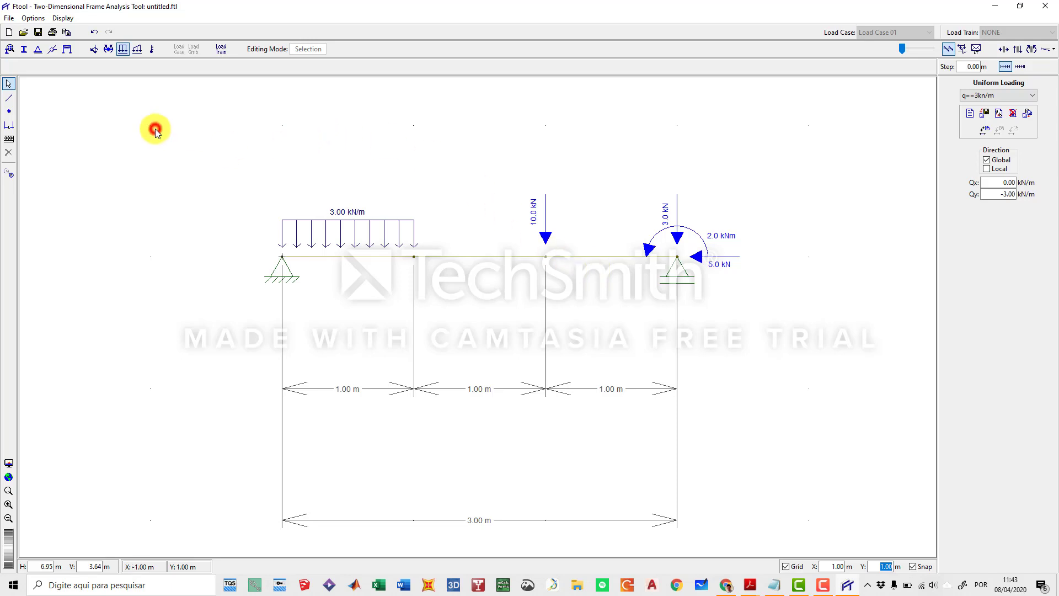
Save the model to the desktop under the file name test1
left_click(37, 32)
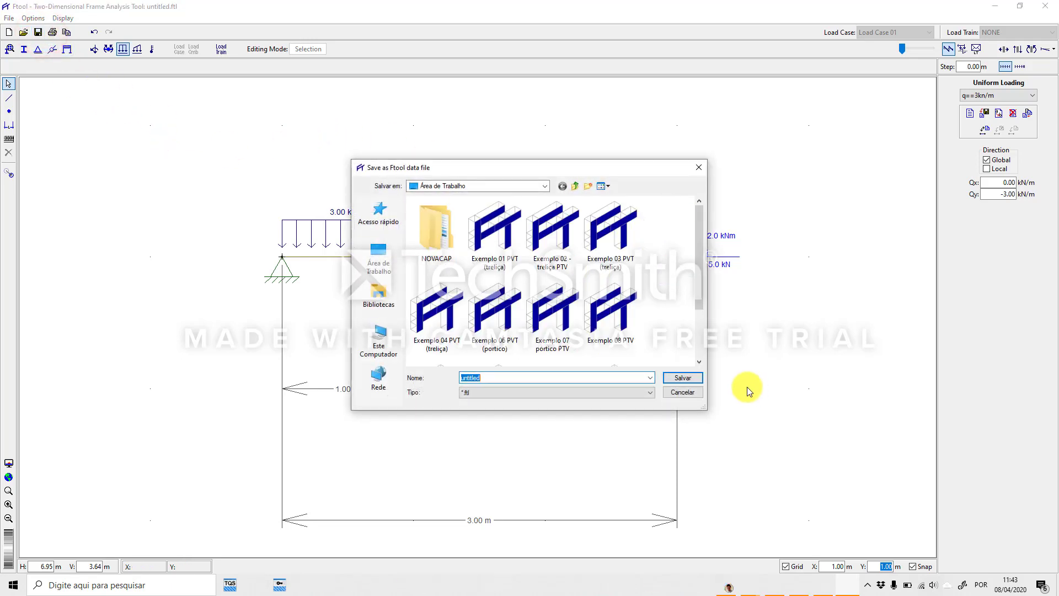
type("tes")
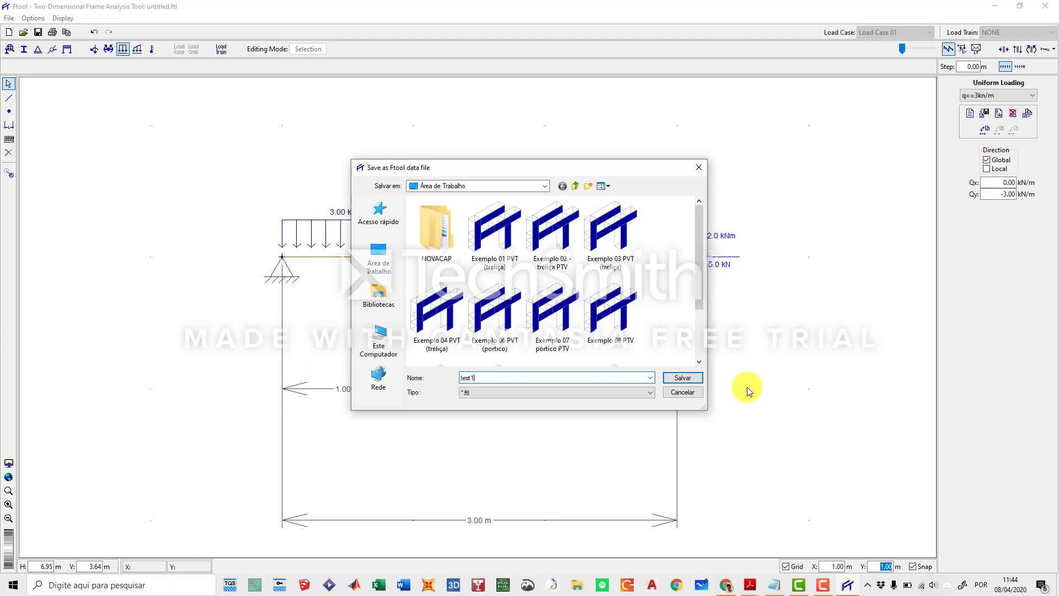
type("t1")
key("Return")
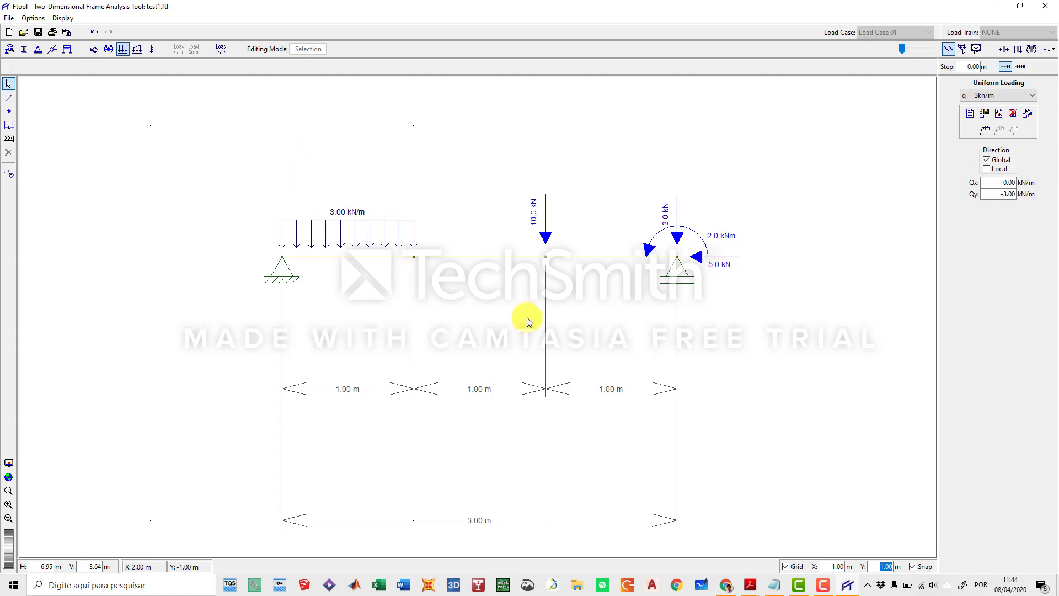
Display the beam's axial force diagram and enlarge it to a scale of 12.6 kN:1 m
scroll(419, 230, "down", 1)
left_click_drag(419, 230, 343, 194)
scroll(384, 223, "up", 1)
left_click_drag(385, 223, 416, 240)
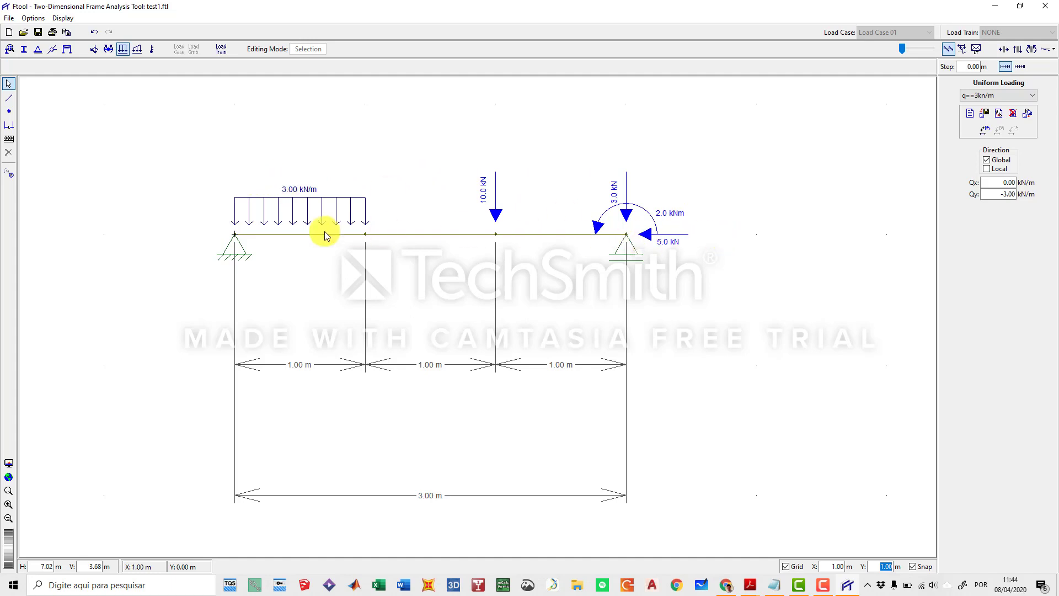
left_click_drag(480, 254, 496, 259)
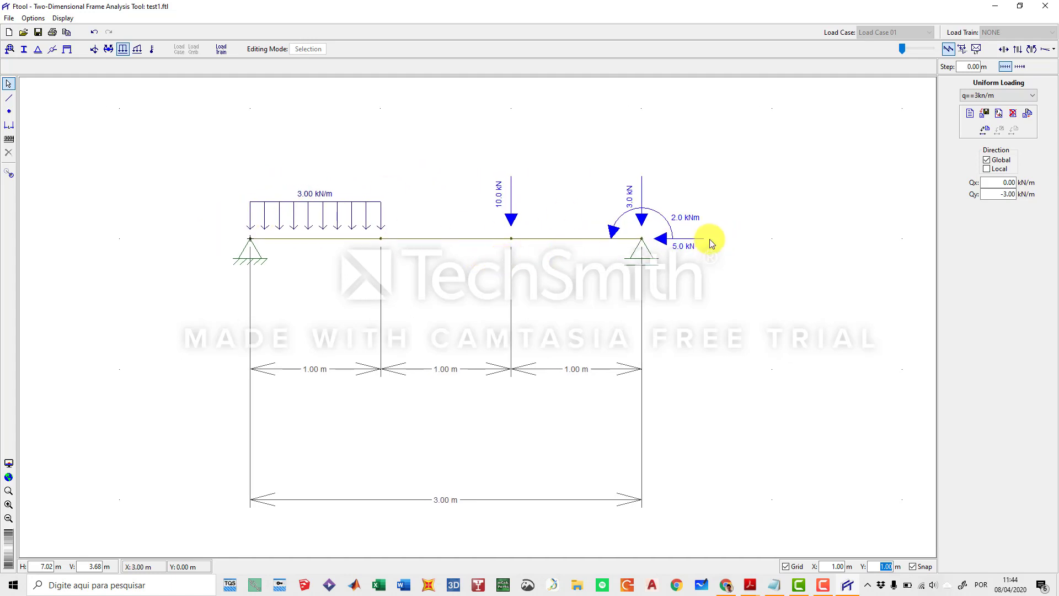
left_click(1004, 49)
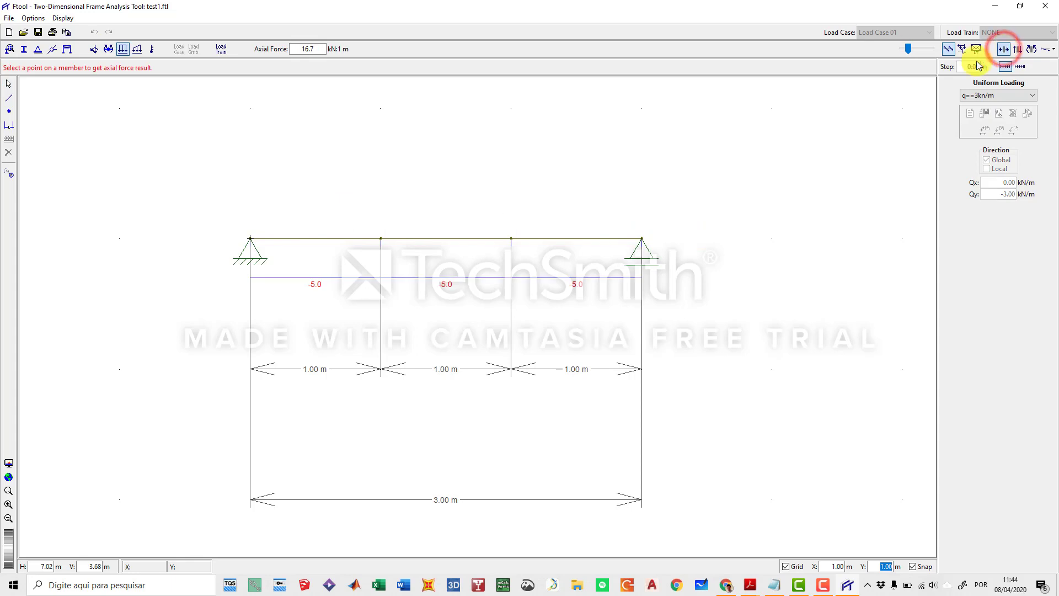
left_click_drag(908, 50, 909, 52)
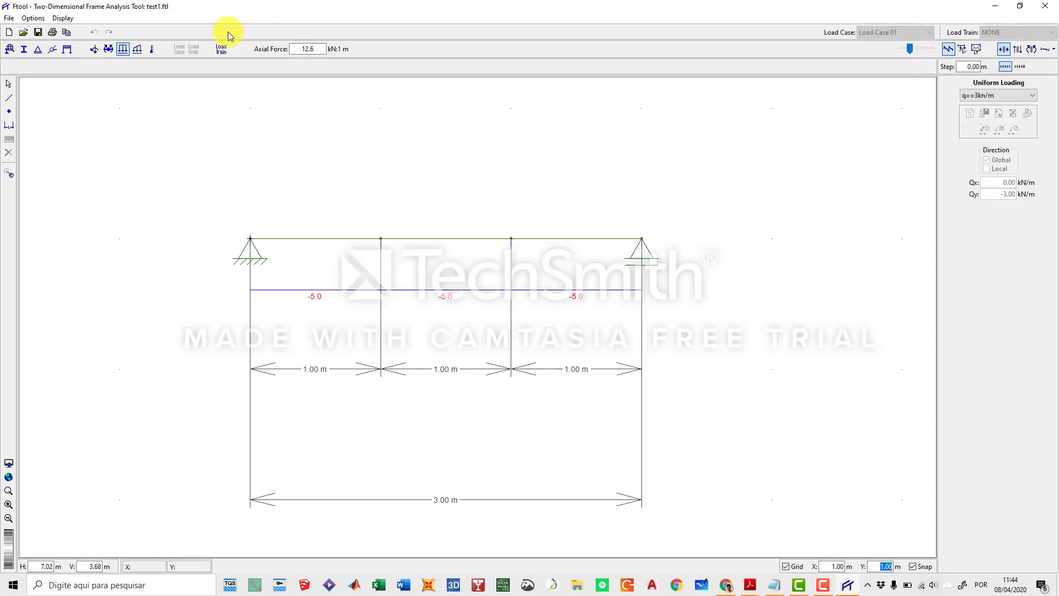
Turn on the display of support reactions and their values in the results
left_click(34, 18)
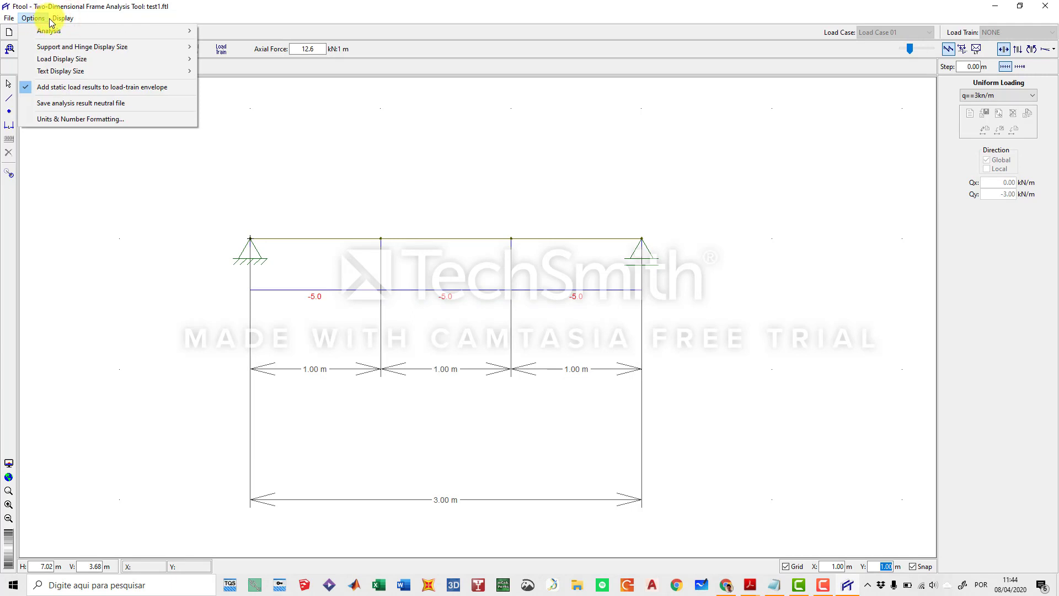
mouse_move(62, 18)
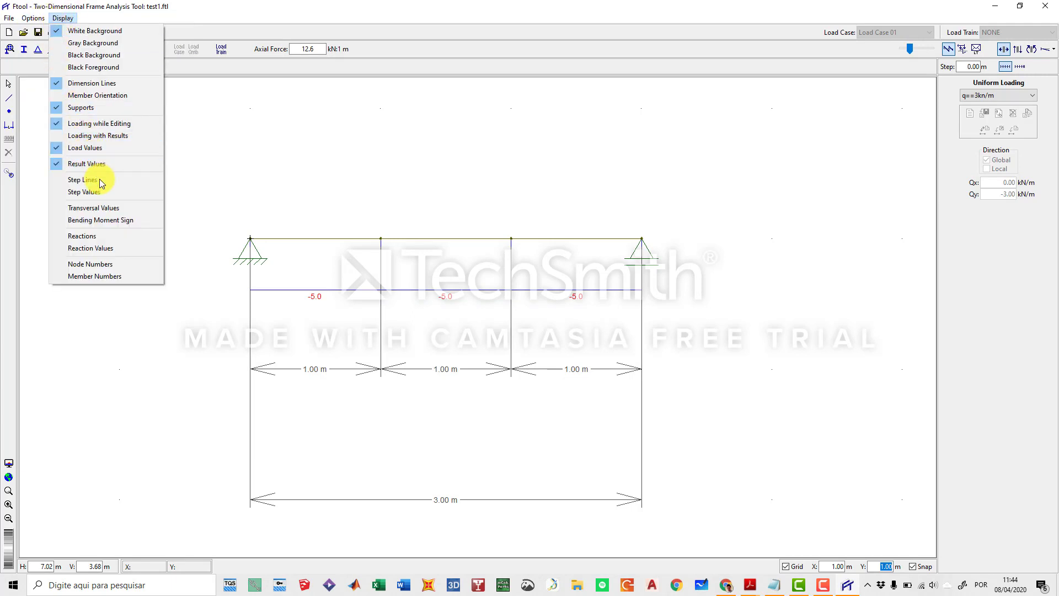
left_click(112, 235)
left_click(62, 18)
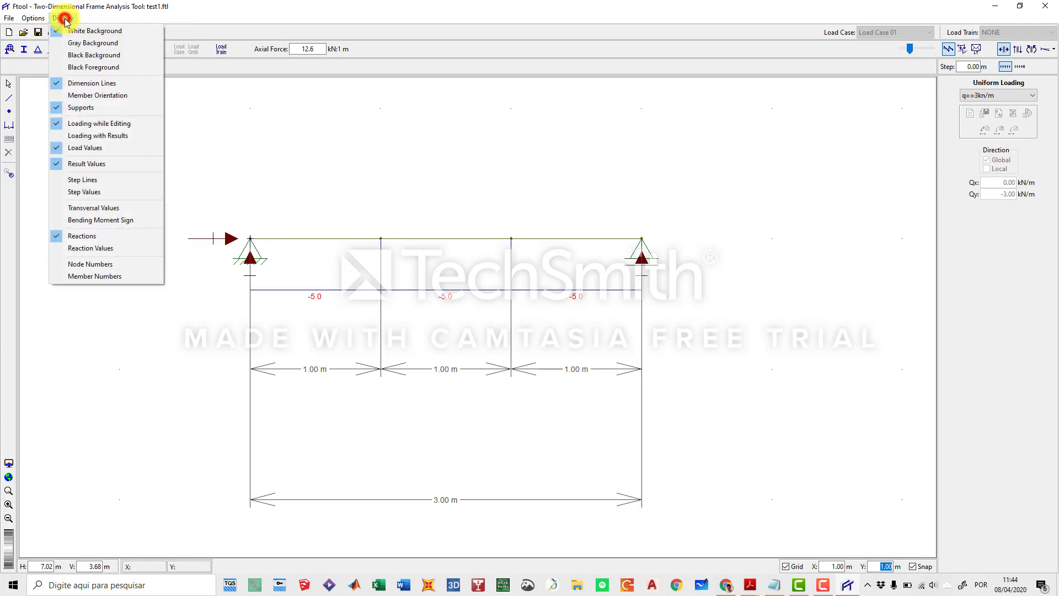
left_click(94, 246)
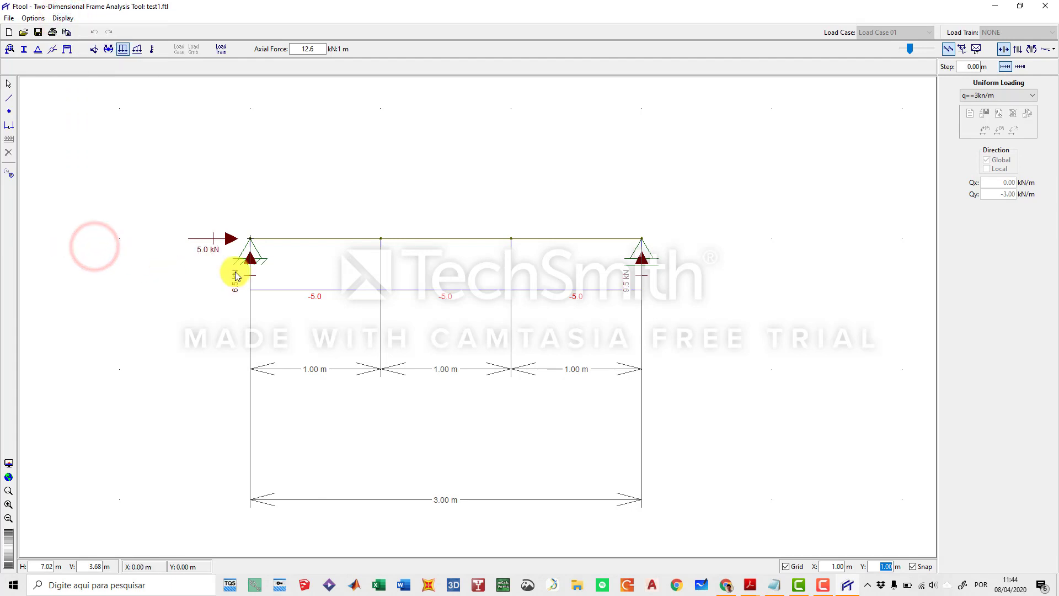
Return to the applied loads view, redisplay the axial force diagram and reduce its scale until it lies flat on the beam
left_click(630, 191)
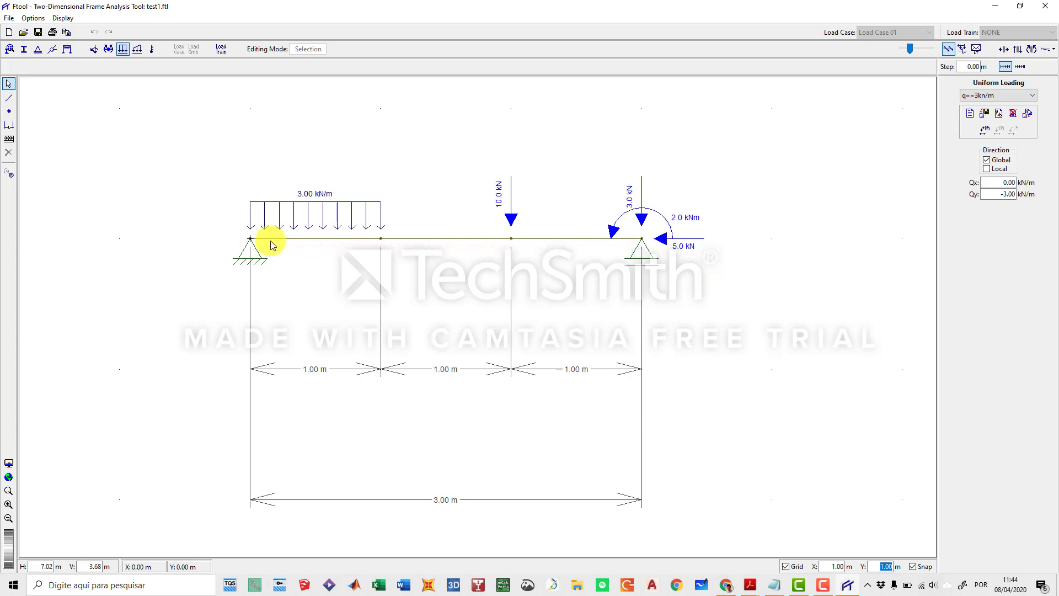
left_click(1005, 51)
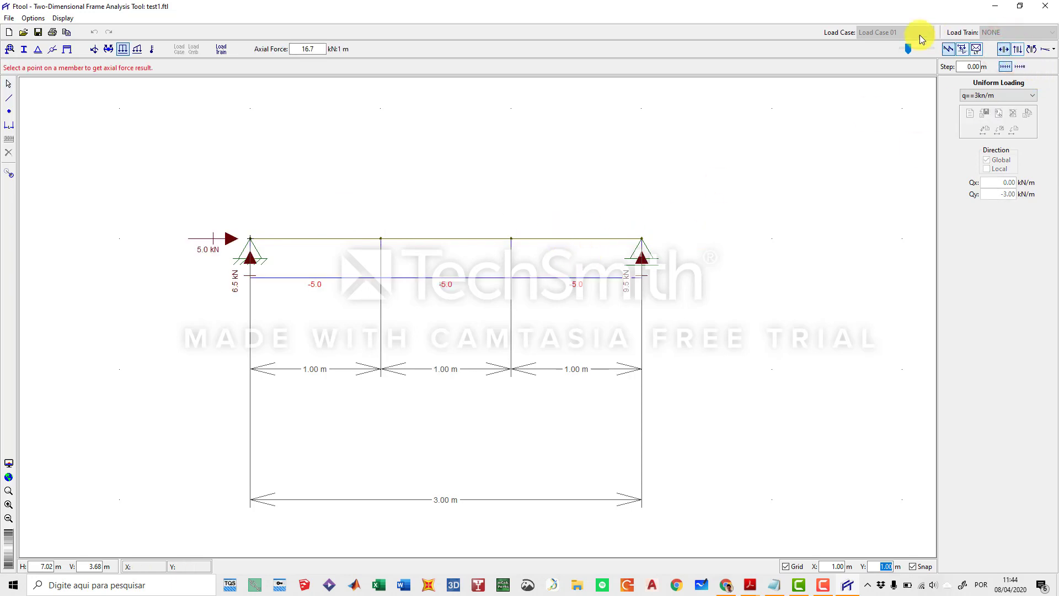
left_click_drag(909, 47, 902, 50)
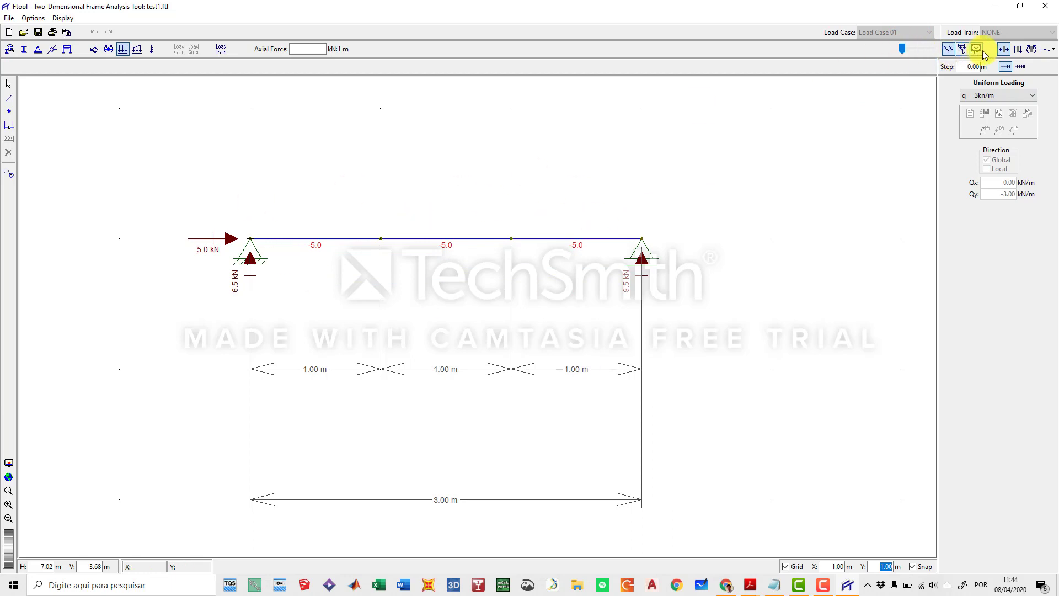
Set the horizontal nodal force Fx at the roller support to 5.0 kN and check the axial force diagram
left_click(664, 187)
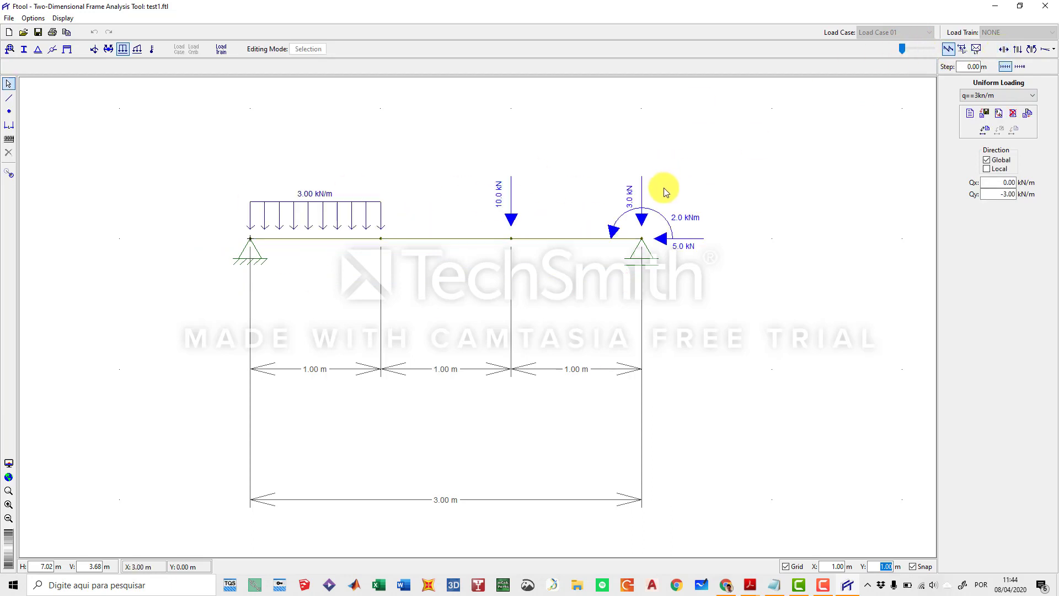
left_click(95, 49)
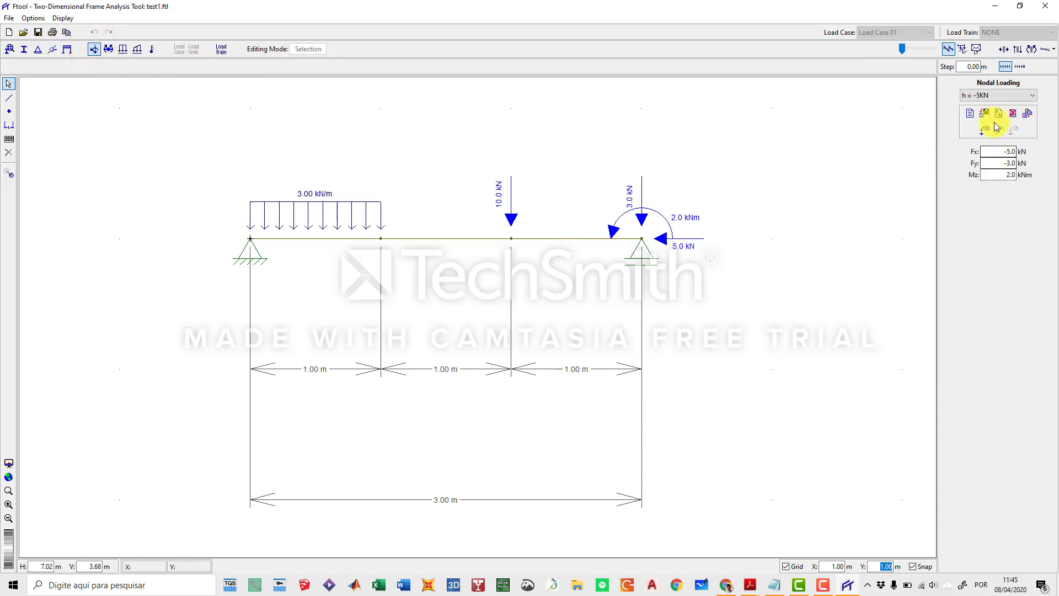
left_click(1005, 152)
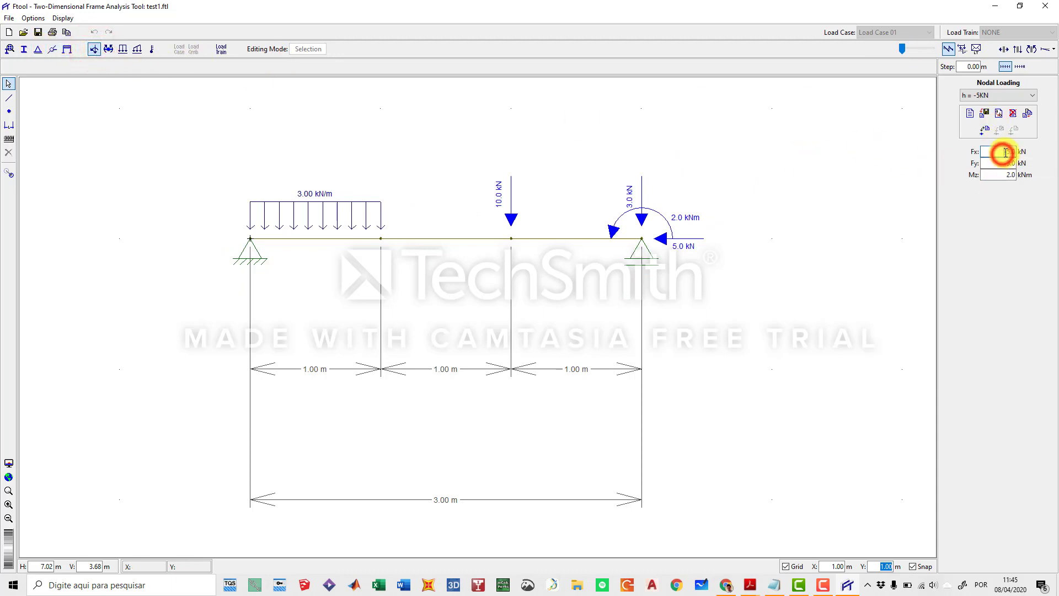
key("BackSpace")
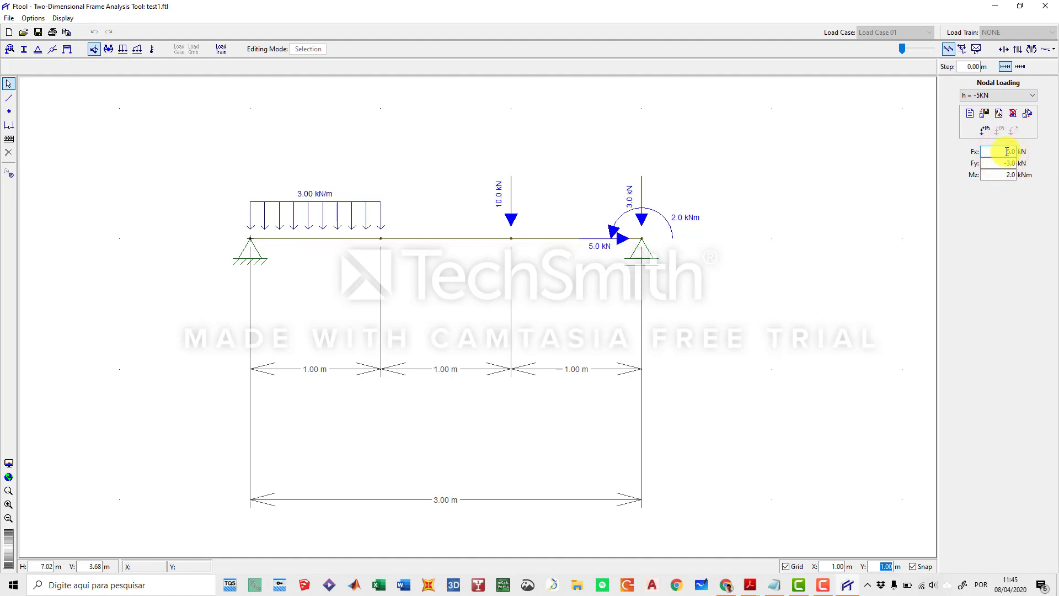
left_click(1002, 49)
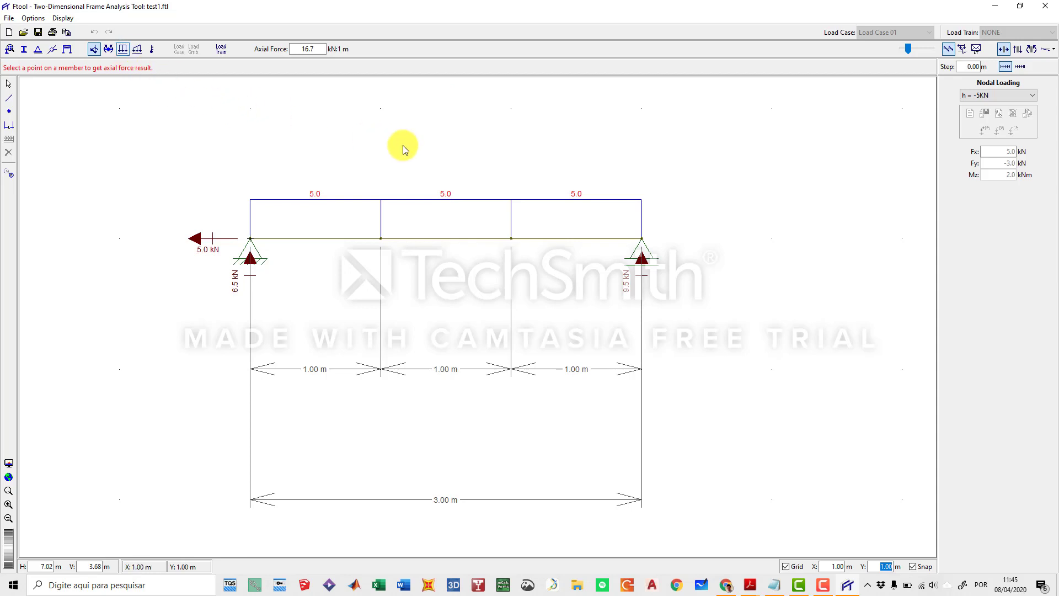
key("Escape")
left_click(640, 128)
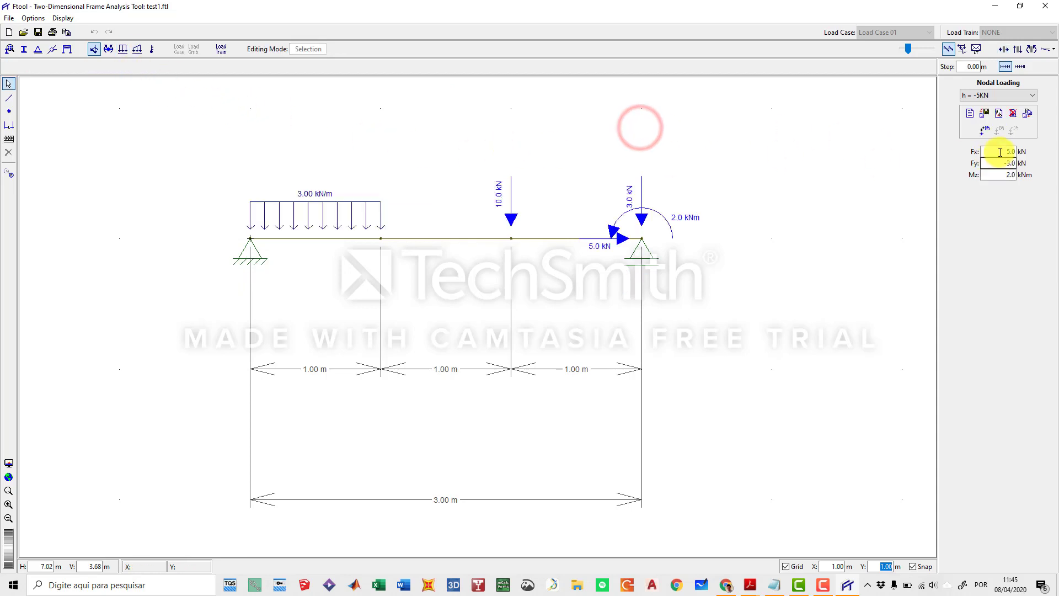
Set the roller support's nodal force Fx to -5.0 kN and display the axial force diagram at a scale of 13.6 kN:1 m
left_click(999, 152)
type("-")
key("Return")
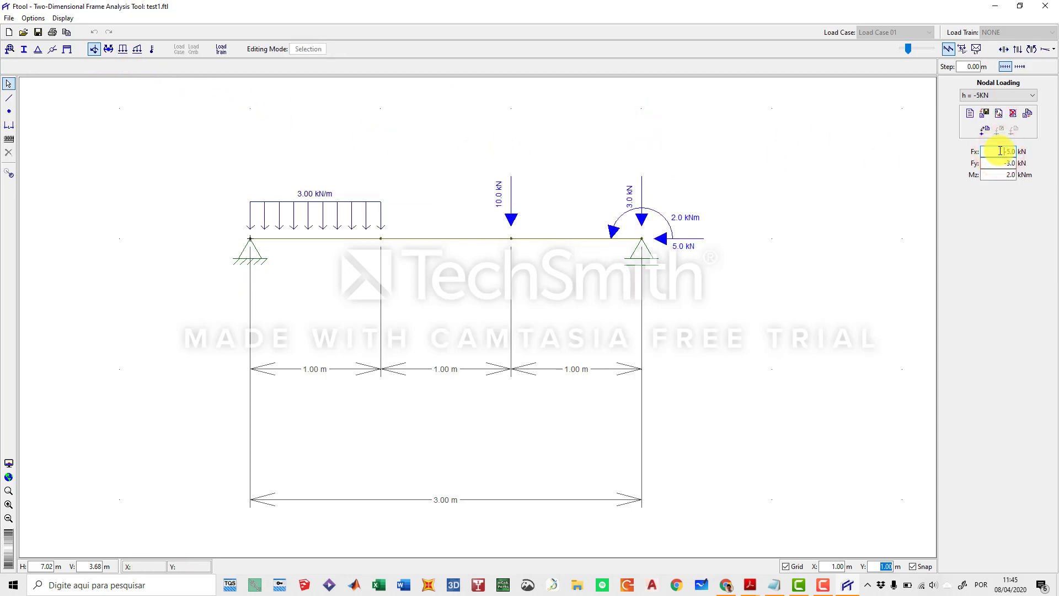
left_click(1004, 50)
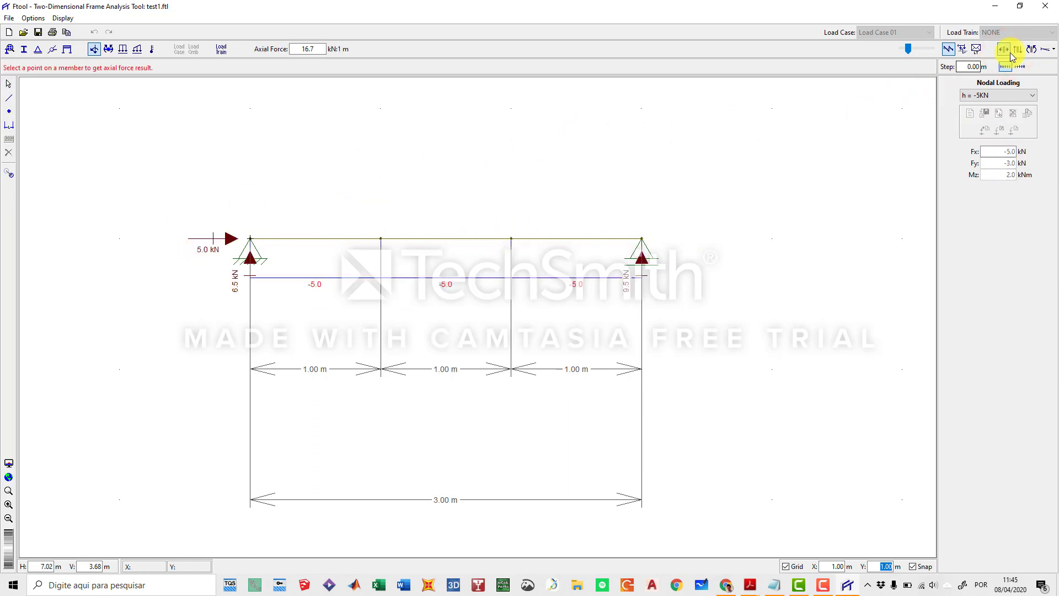
left_click_drag(907, 48, 909, 44)
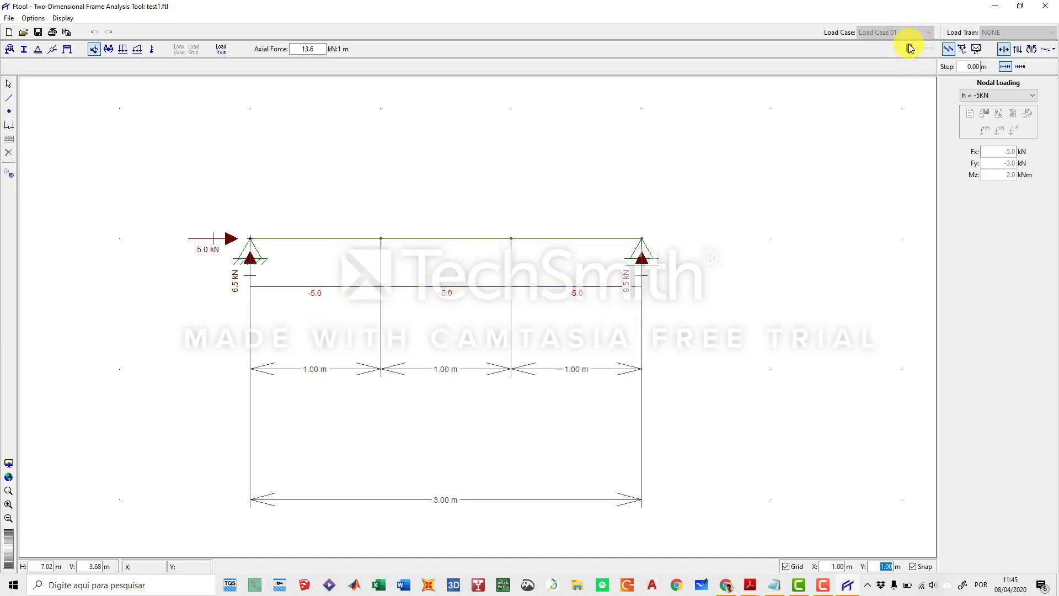
Display the beam's shear force diagram and enlarge it to a scale of 16.4 kN:1 m
left_click(1016, 49)
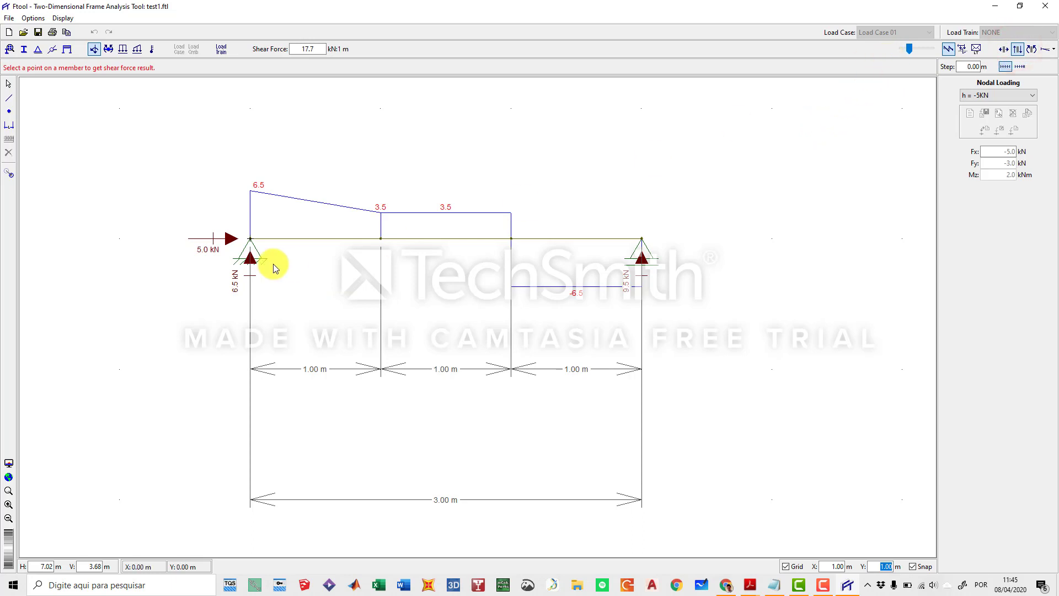
scroll(273, 226, "up", 1)
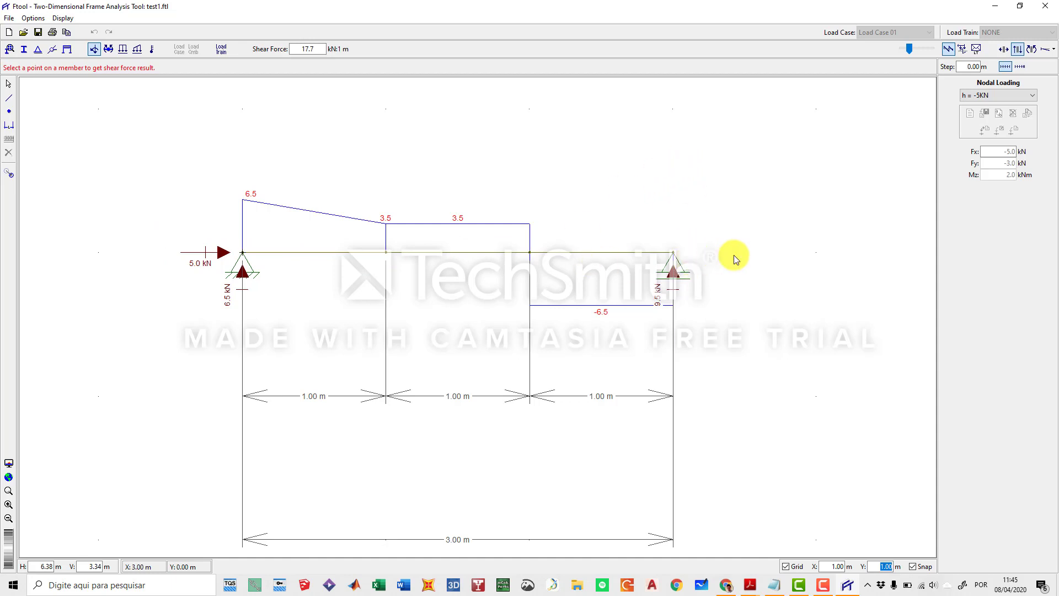
scroll(589, 287, "up", 3)
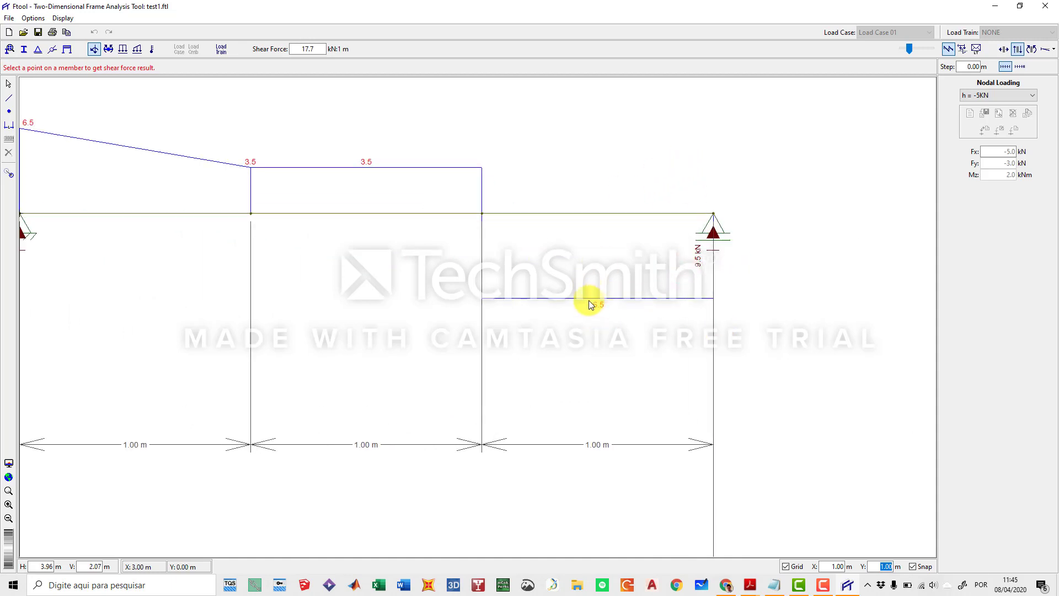
scroll(551, 276, "down", 2)
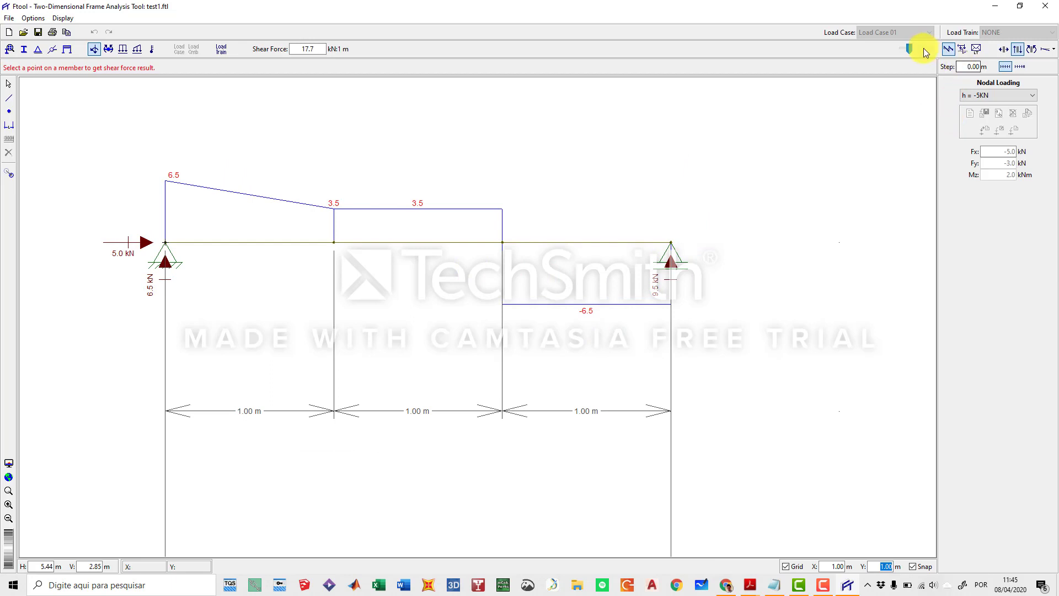
left_click_drag(907, 48, 910, 49)
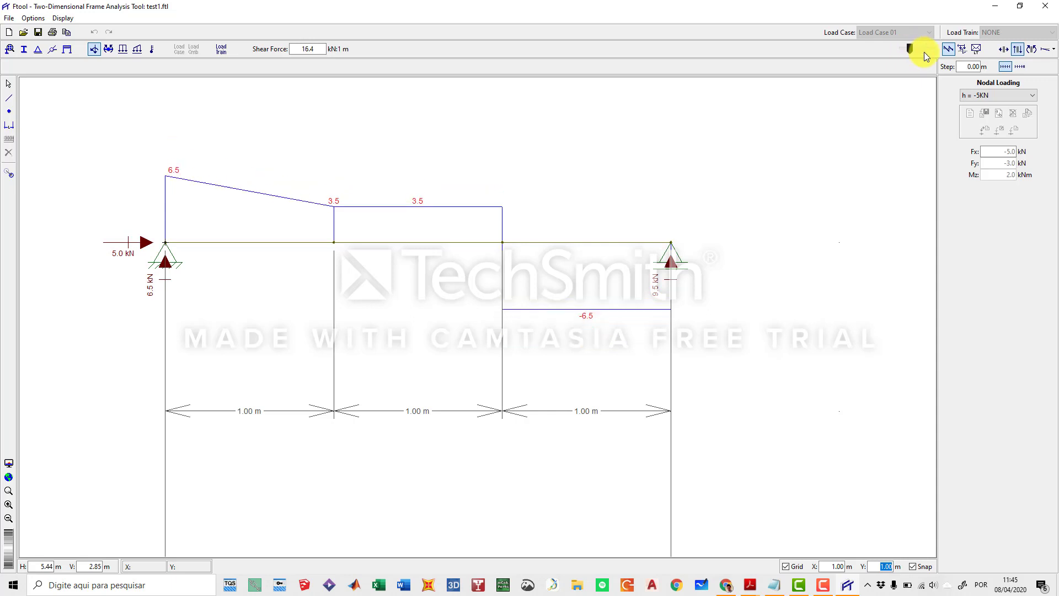
Display the beam's bending moment diagram and enlarge it to a scale of 10.0 kNm:1 m
left_click(1031, 48)
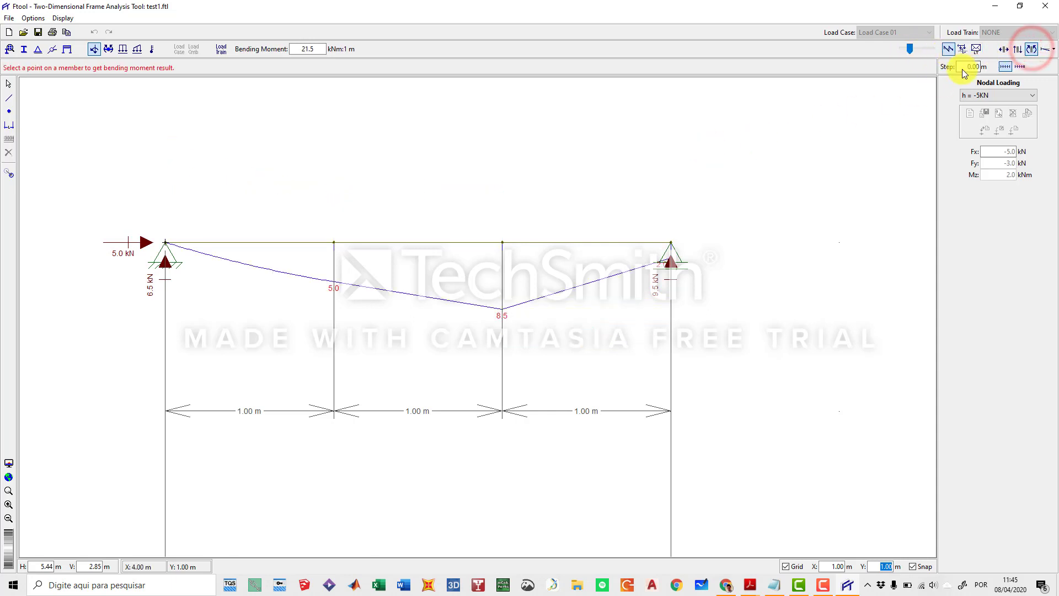
left_click_drag(910, 49, 919, 46)
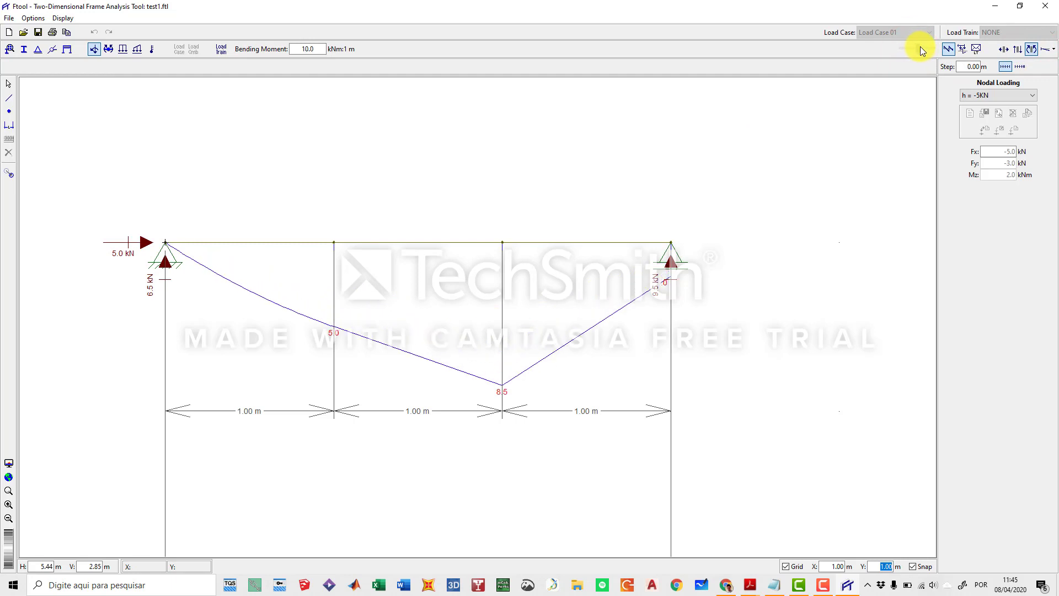
scroll(710, 236, "down", 2)
left_click_drag(693, 211, 682, 179)
scroll(640, 236, "up", 2)
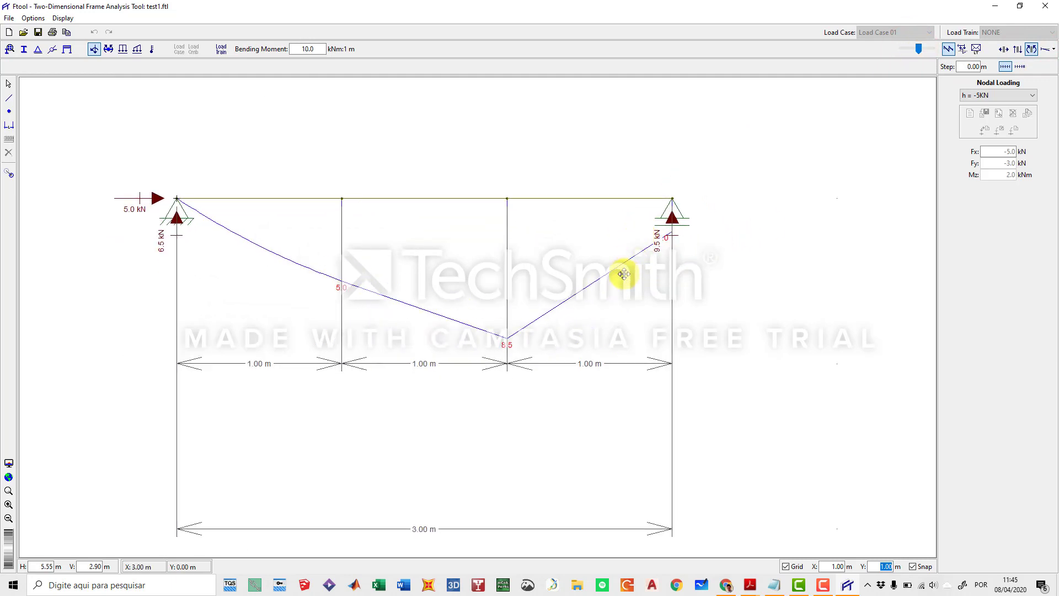
left_click_drag(623, 274, 637, 219)
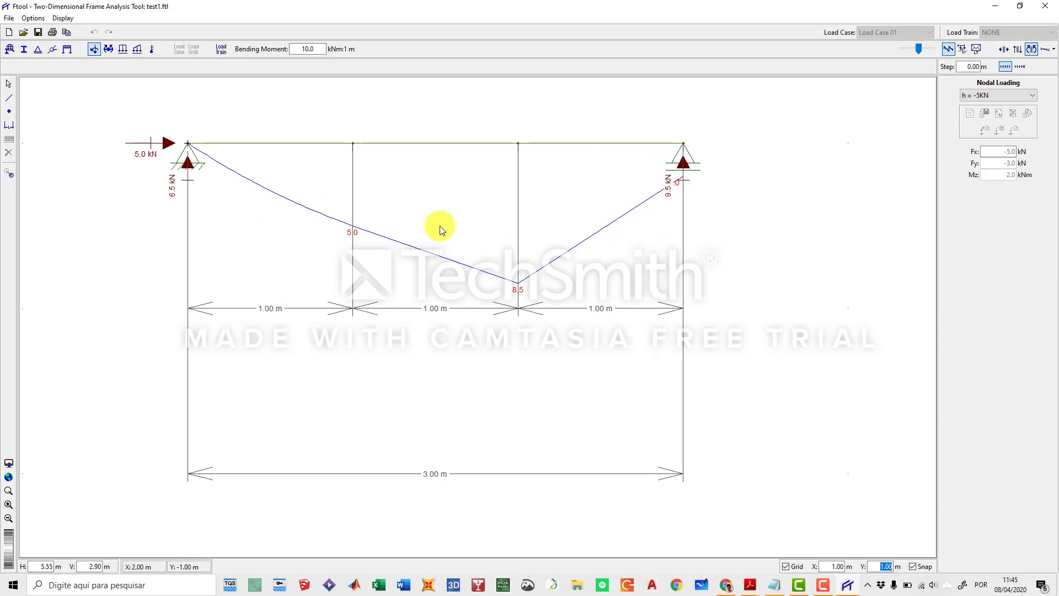
left_click_drag(428, 194, 440, 238)
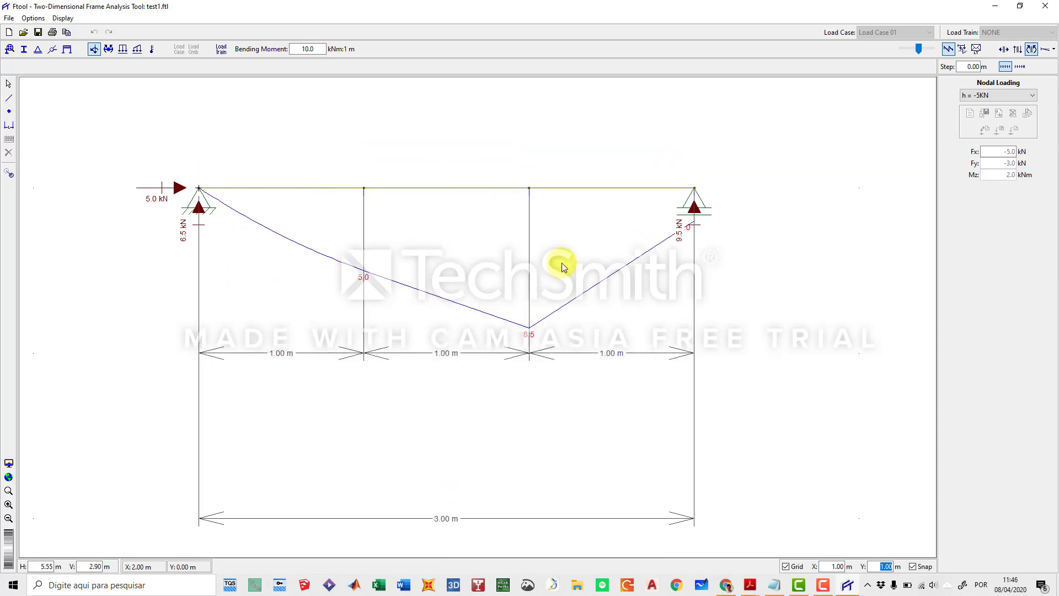
left_click(727, 587)
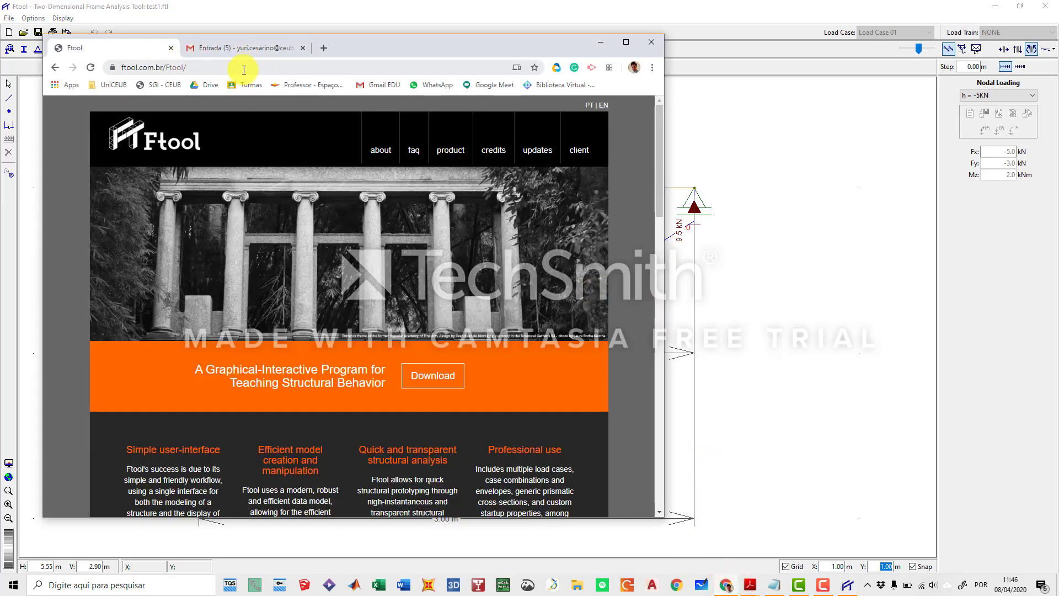
left_click(607, 44)
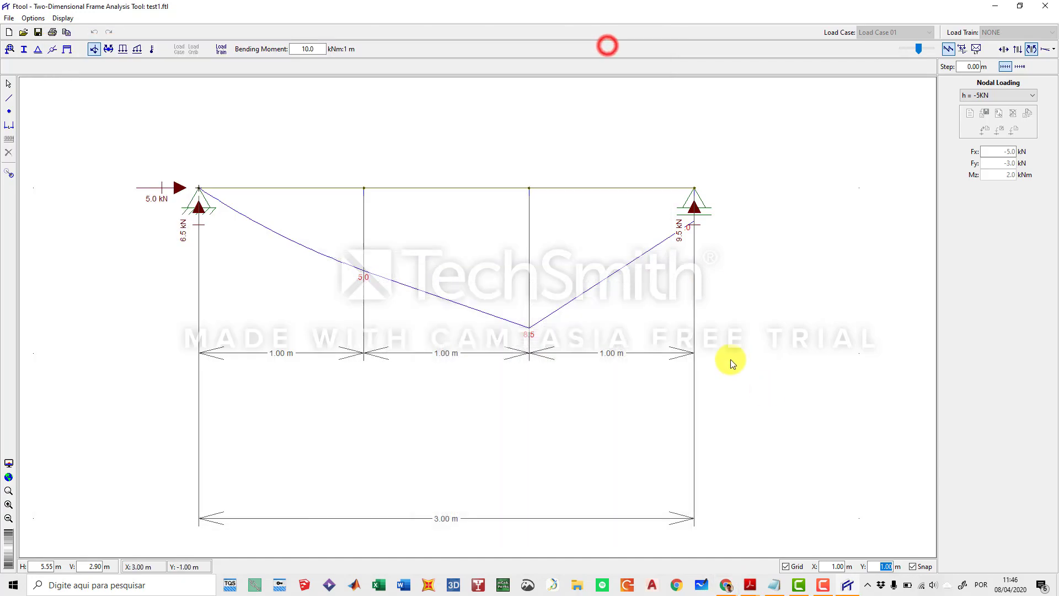
left_click(725, 589)
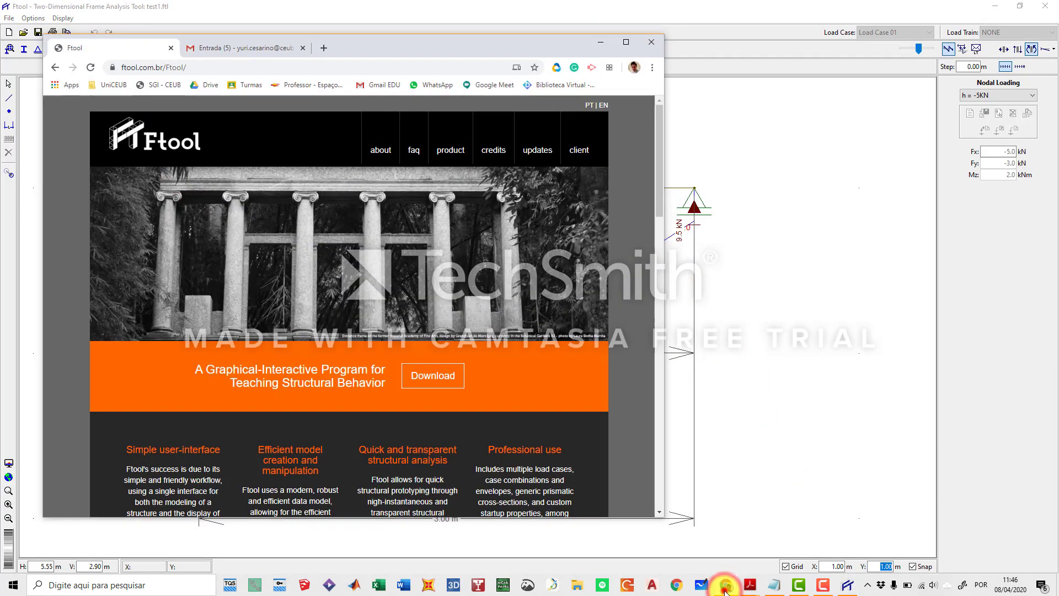
left_click(725, 588)
Switch to the McCormac structural analysis PDF in Acrobat Reader, examine the shear and moment diagrams of Example 5.5, and return to Ftool
left_click(749, 585)
left_click(715, 536)
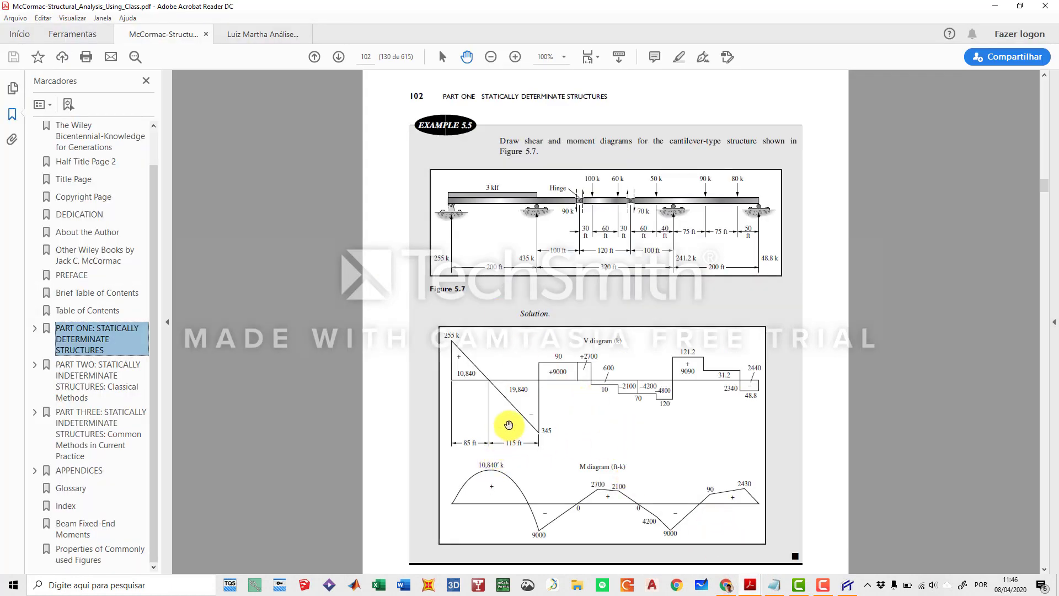
scroll(503, 421, "down", 2)
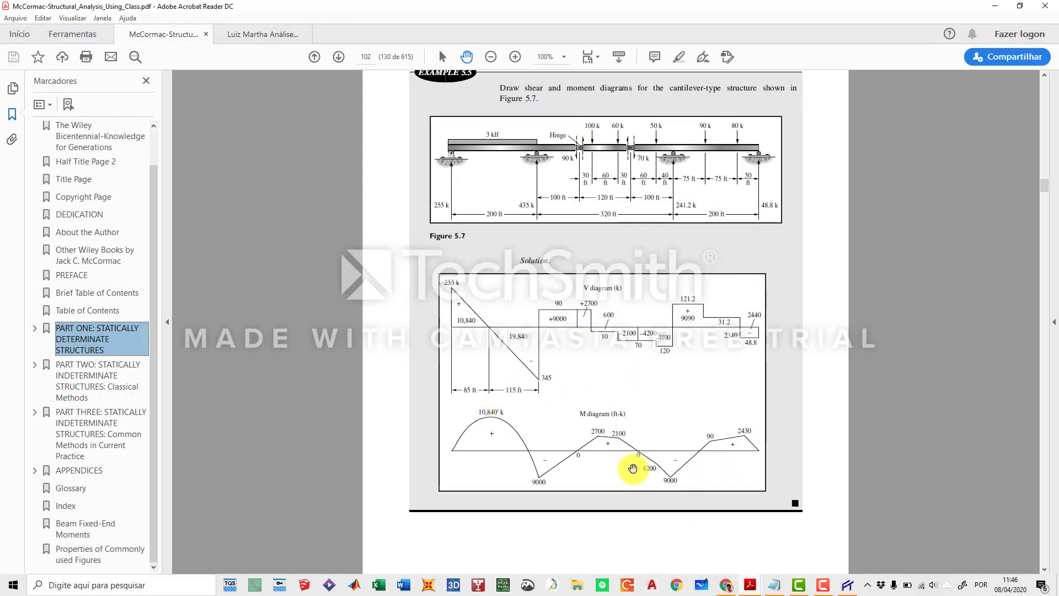
scroll(682, 478, "up", 3)
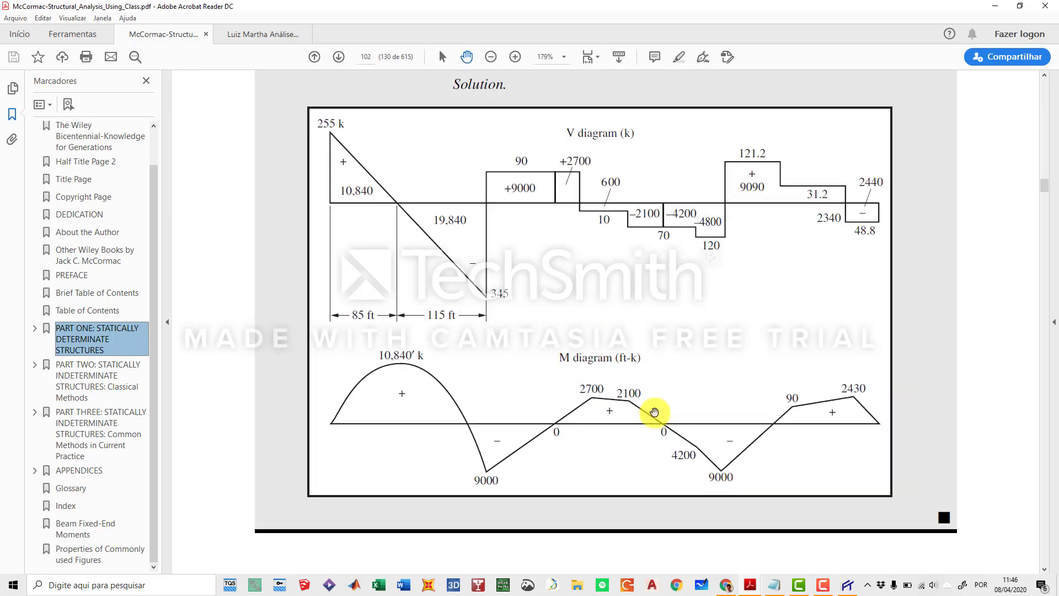
scroll(654, 413, "down", 2)
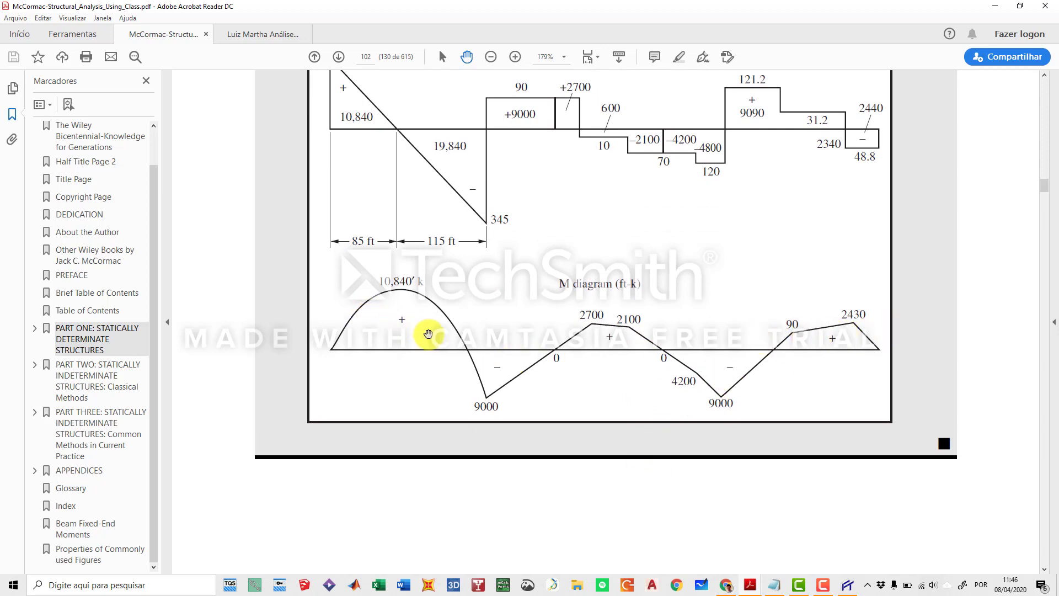
left_click_drag(682, 339, 640, 358)
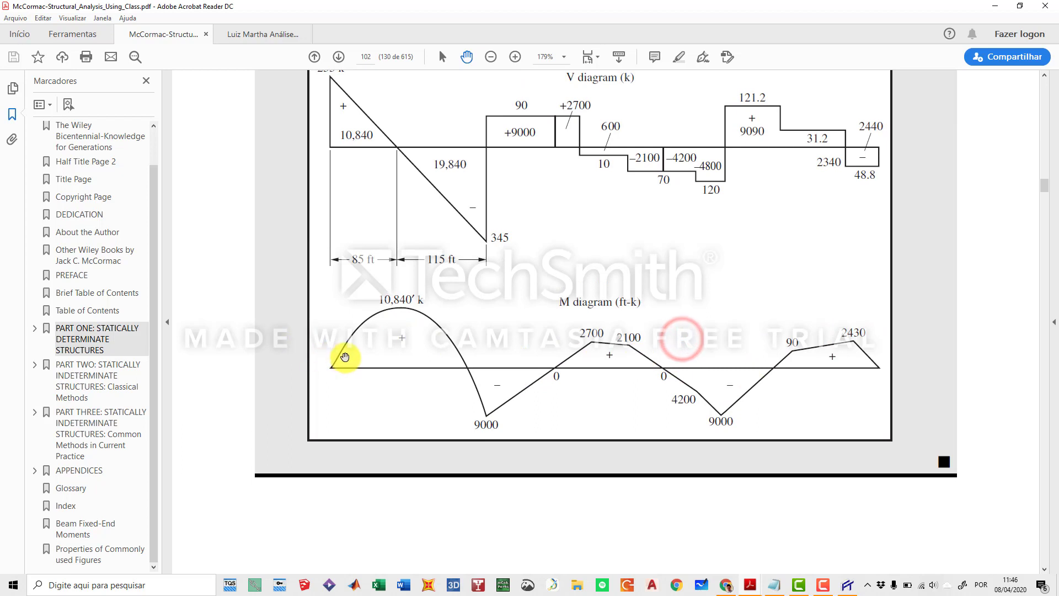
left_click_drag(472, 319, 403, 326)
left_click_drag(503, 235, 488, 273)
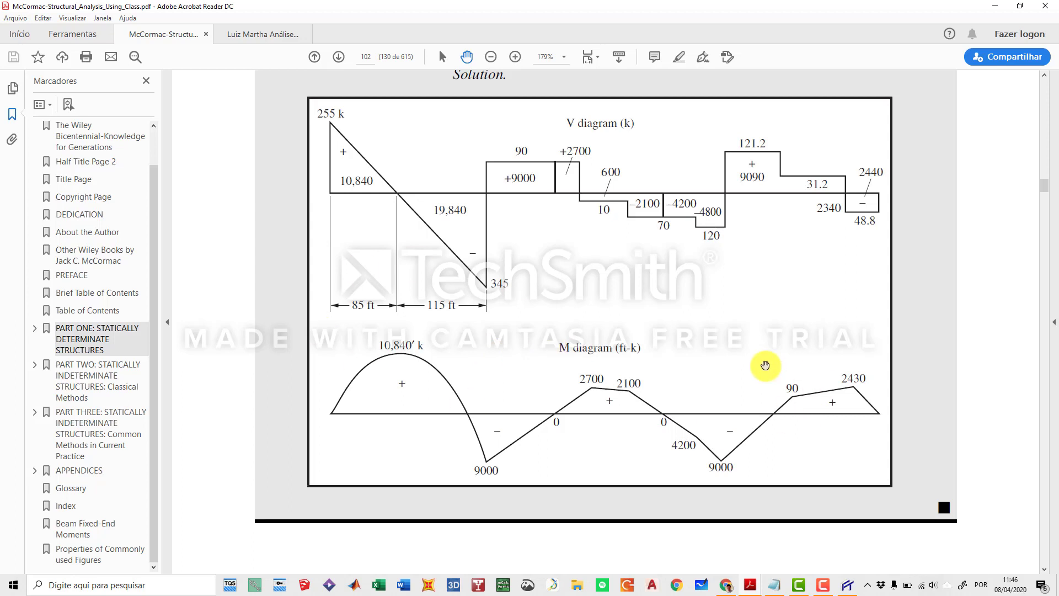
left_click(491, 56)
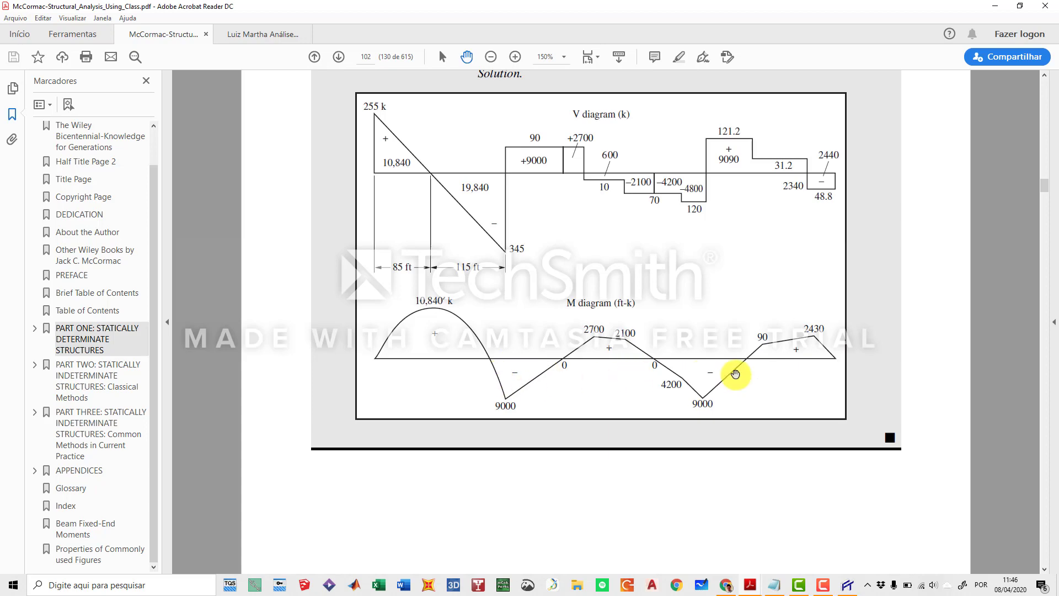
left_click(994, 11)
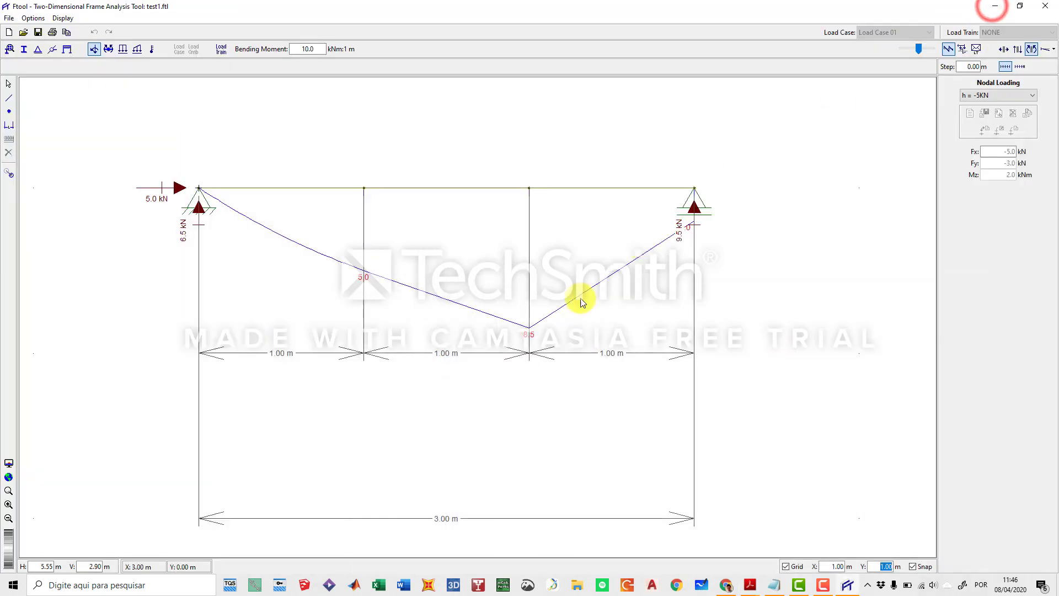
Return to the applied loads view and delete all dimension lines below the beam
scroll(489, 253, "down", 2)
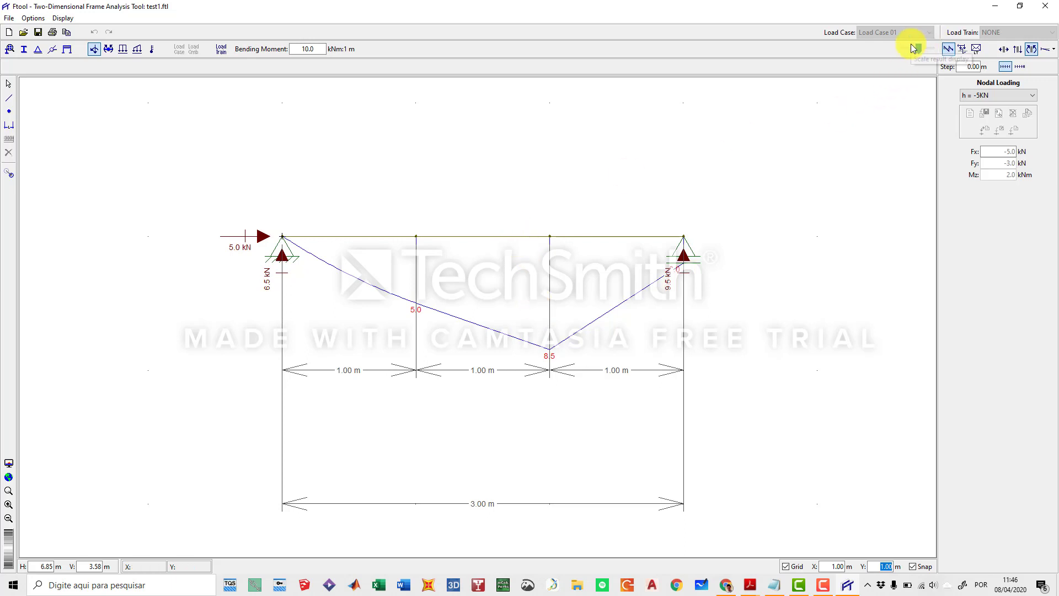
mouse_move(918, 51)
left_mouse_down()
mouse_move(931, 49)
mouse_move(908, 50)
mouse_move(932, 48)
mouse_move(922, 47)
left_mouse_up()
left_click(691, 393)
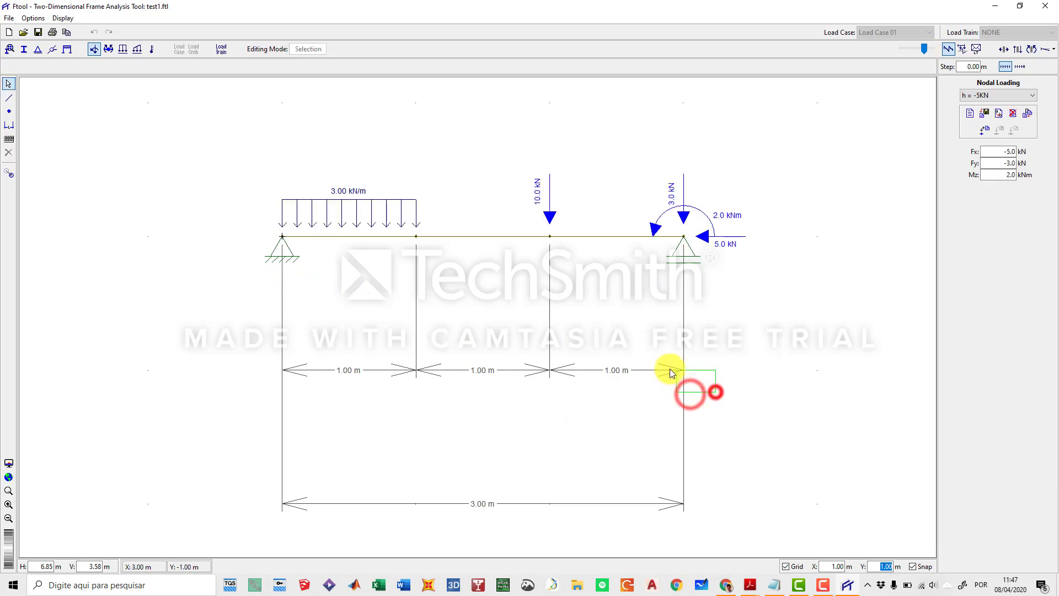
left_click_drag(669, 373, 310, 353)
key("Delete")
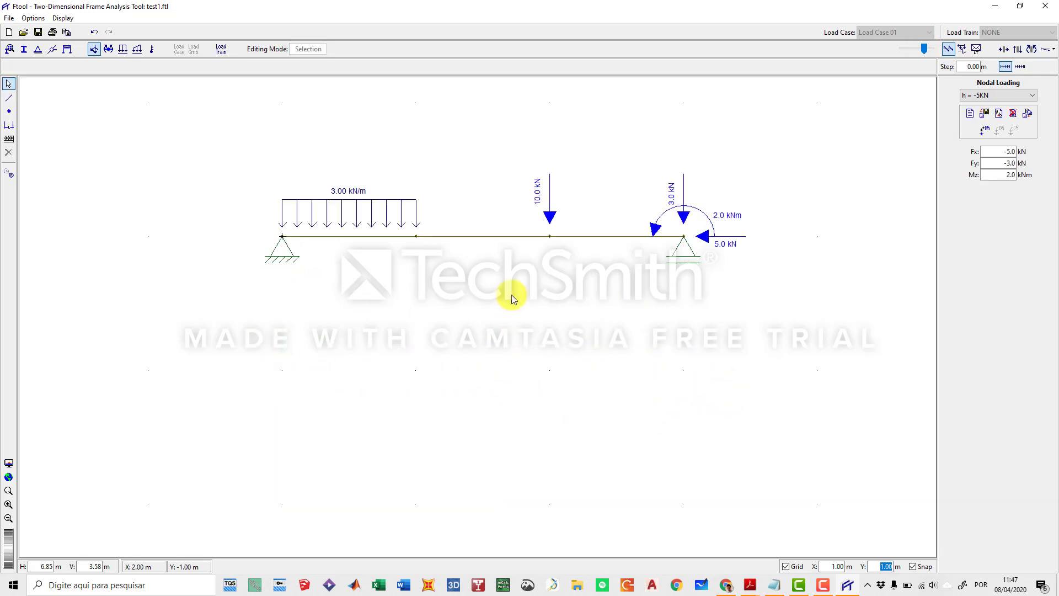
Redisplay the bending moment diagram on the beam without dimension lines
left_click_drag(512, 295, 525, 274)
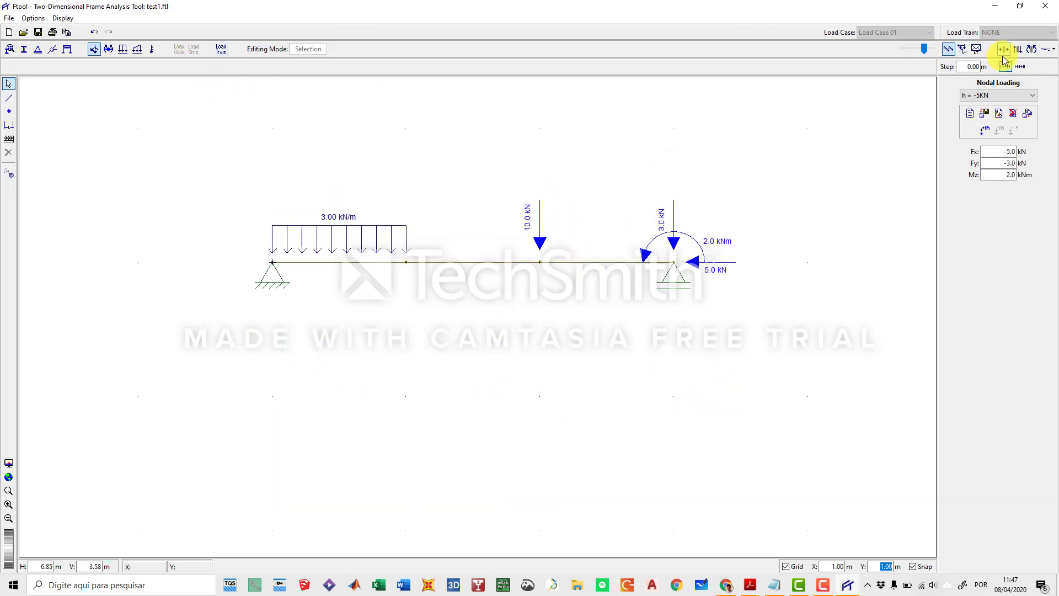
left_click(1032, 50)
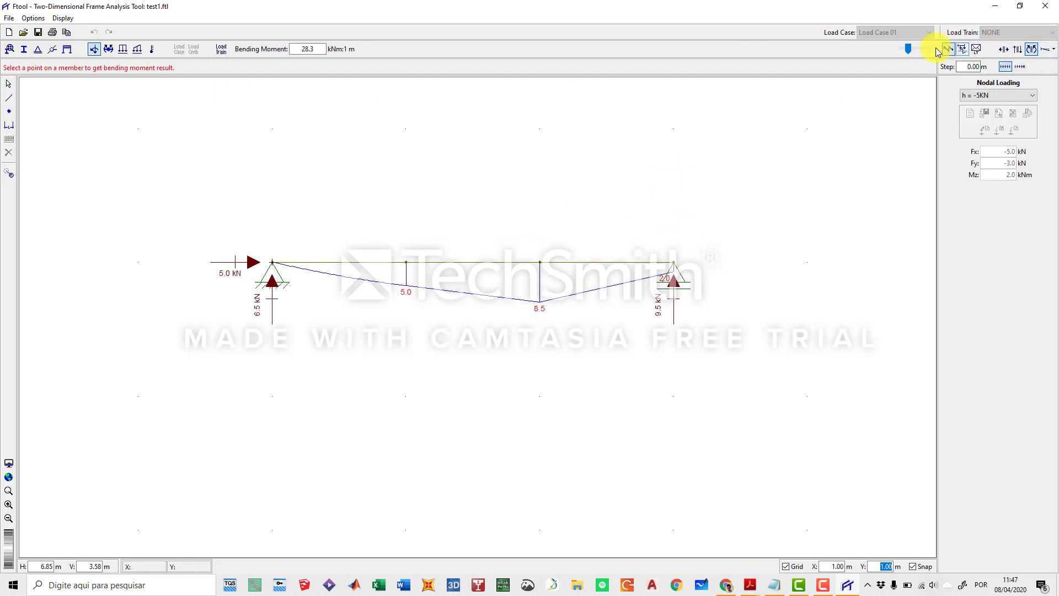
Enlarge the bending moment diagram to a scale of 7.7 kNm:1 m and examine it at the roller support and along the beam
left_click_drag(908, 48, 928, 48)
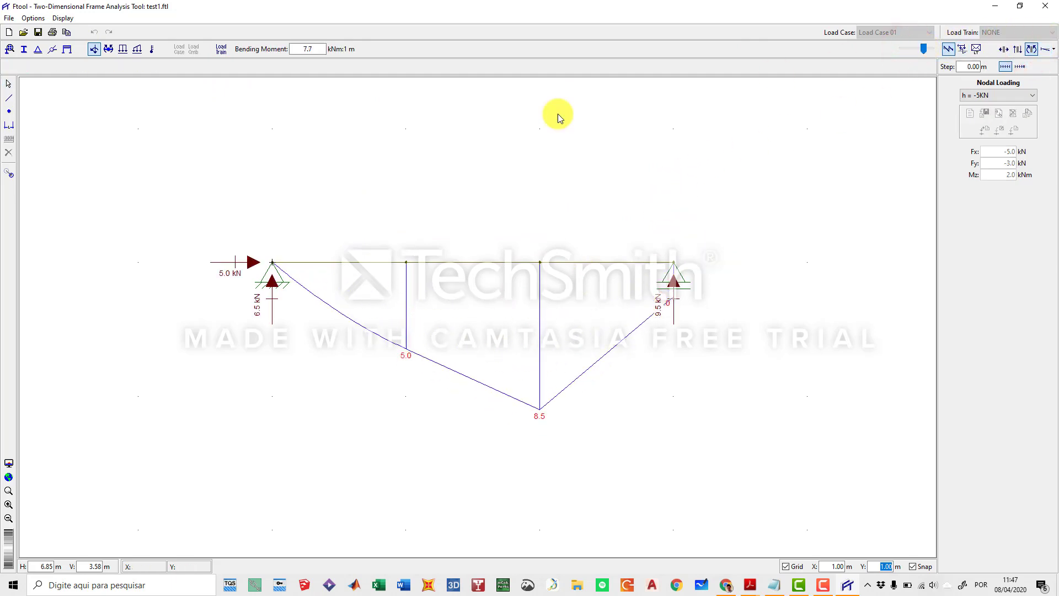
scroll(588, 304, "up", 5)
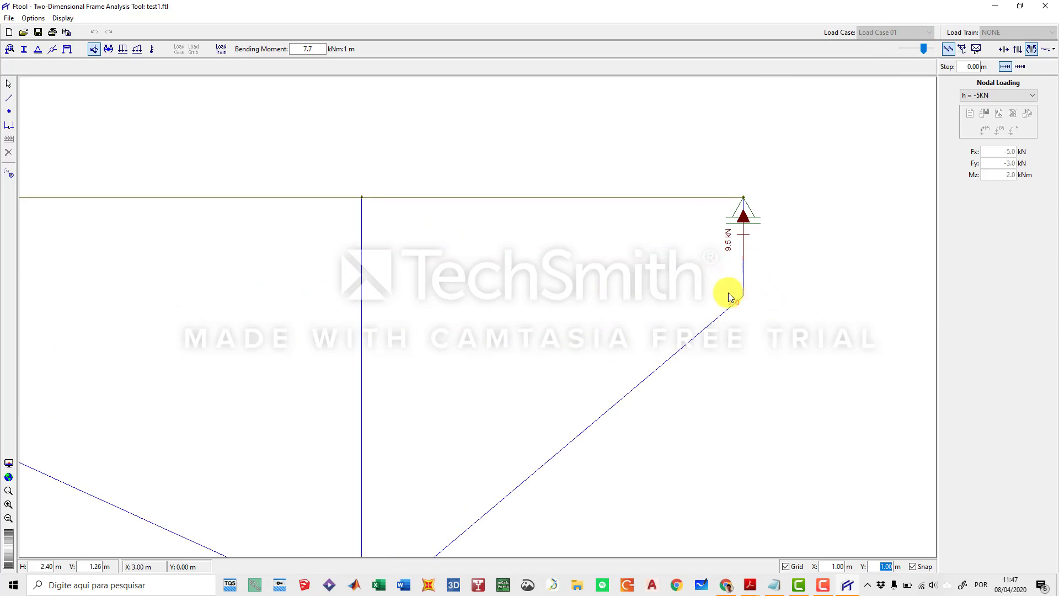
scroll(753, 271, "up", 1)
scroll(717, 187, "down", 2)
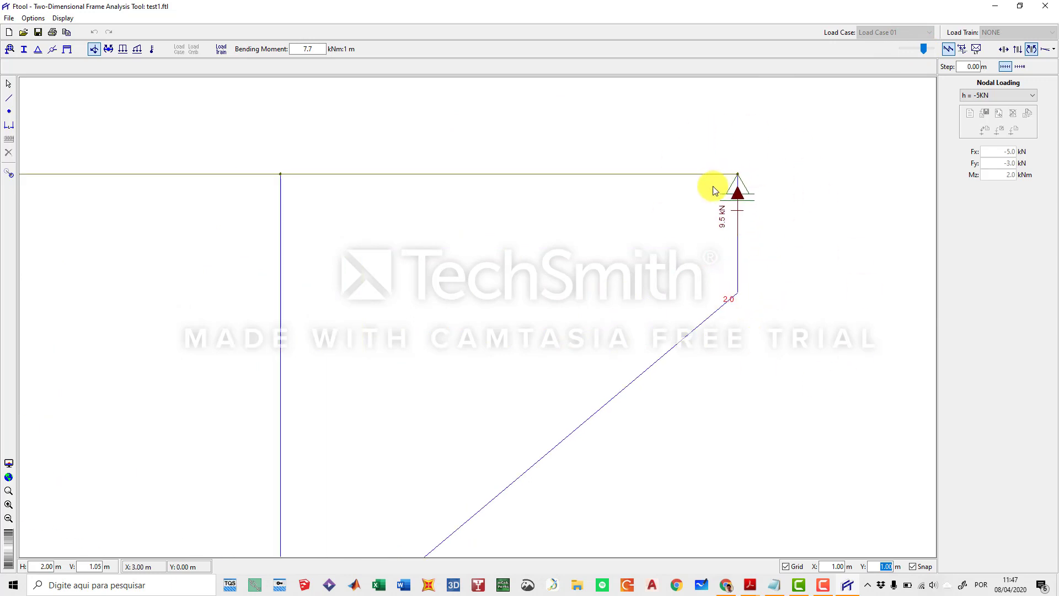
scroll(743, 237, "down", 2)
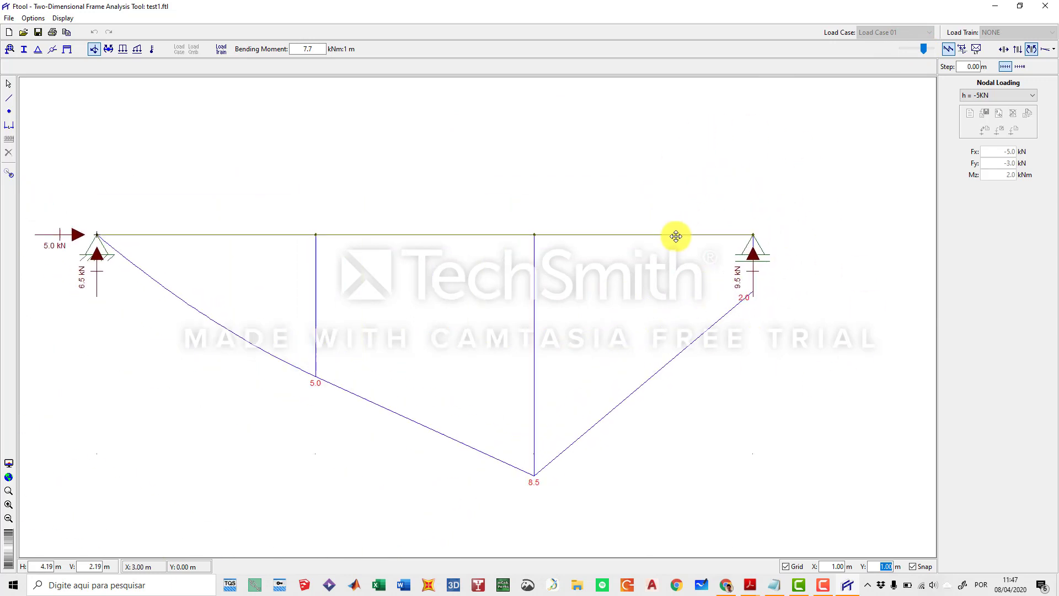
scroll(733, 265, "up", 3)
scroll(210, 289, "up", 1)
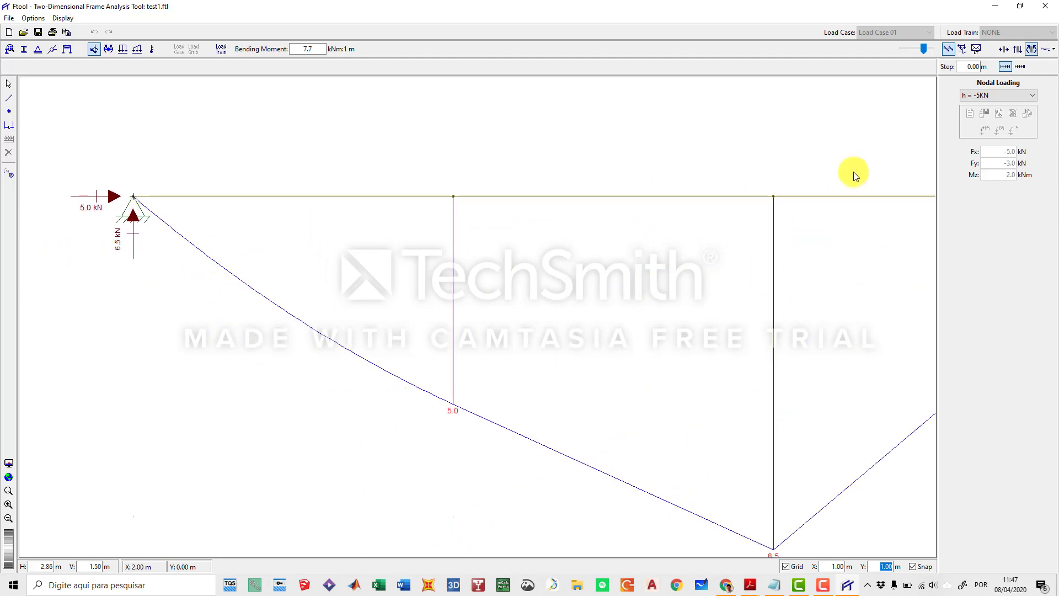
Set the bending moment diagram scale to 7.0 kNm:1 m and examine the curve along the whole beam
left_click_drag(922, 48, 926, 50)
scroll(206, 339, "down", 1)
scroll(206, 339, "down", 1)
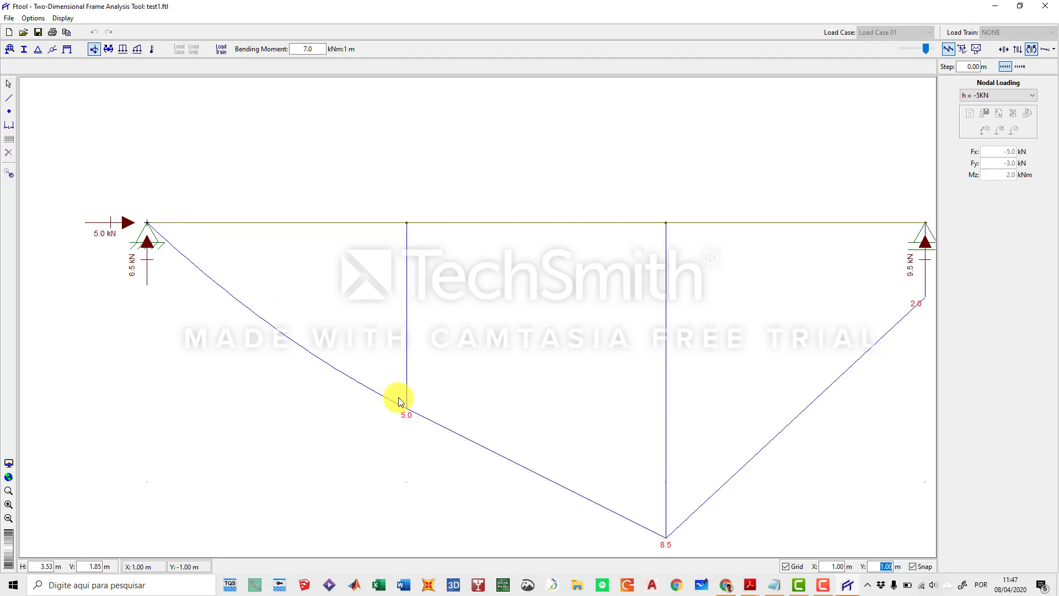
scroll(272, 296, "down", 2)
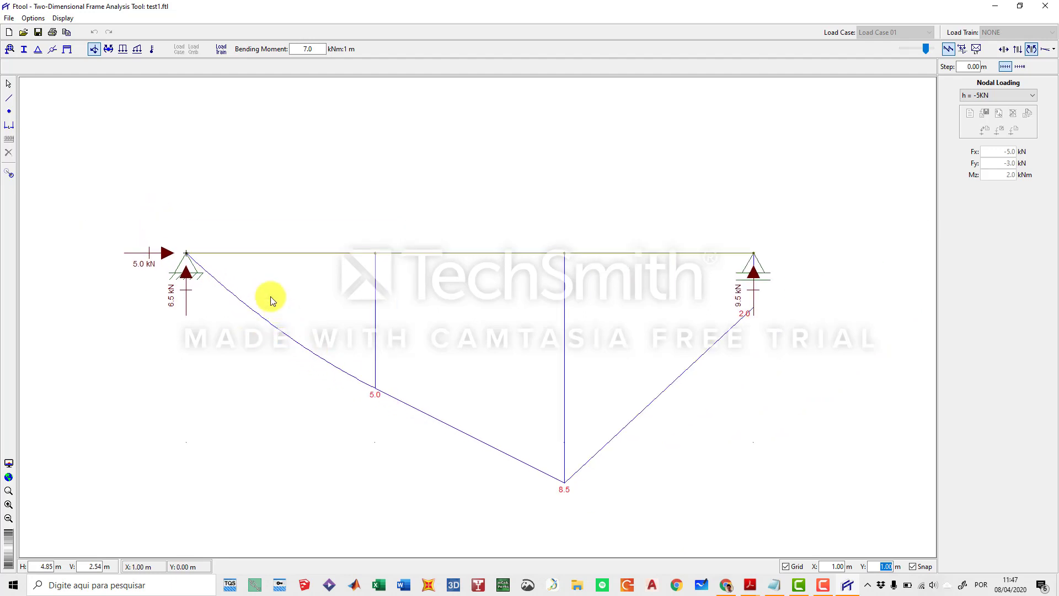
scroll(473, 435, "up", 1)
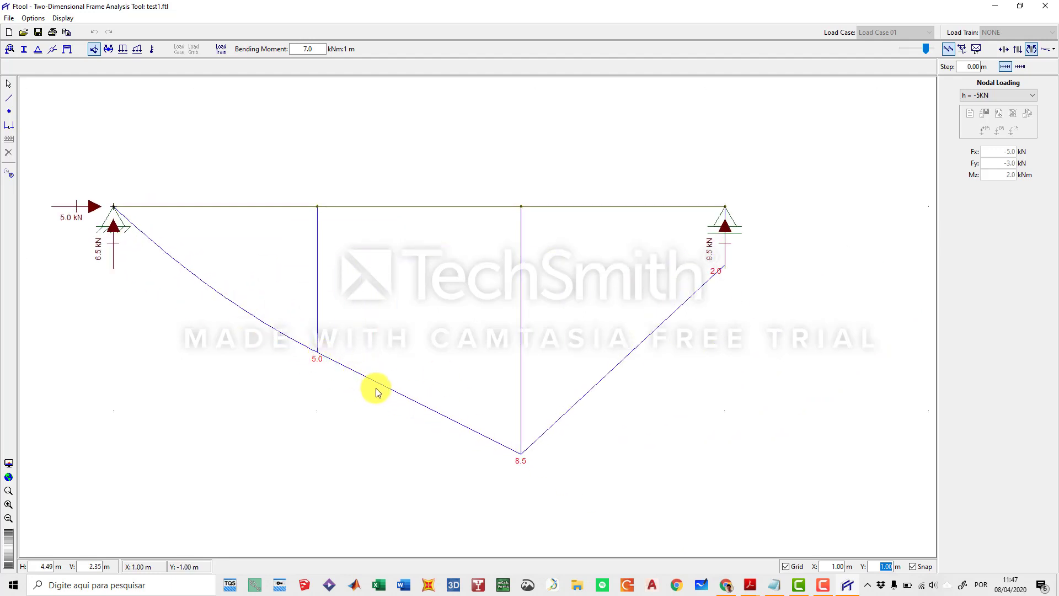
left_click(290, 179)
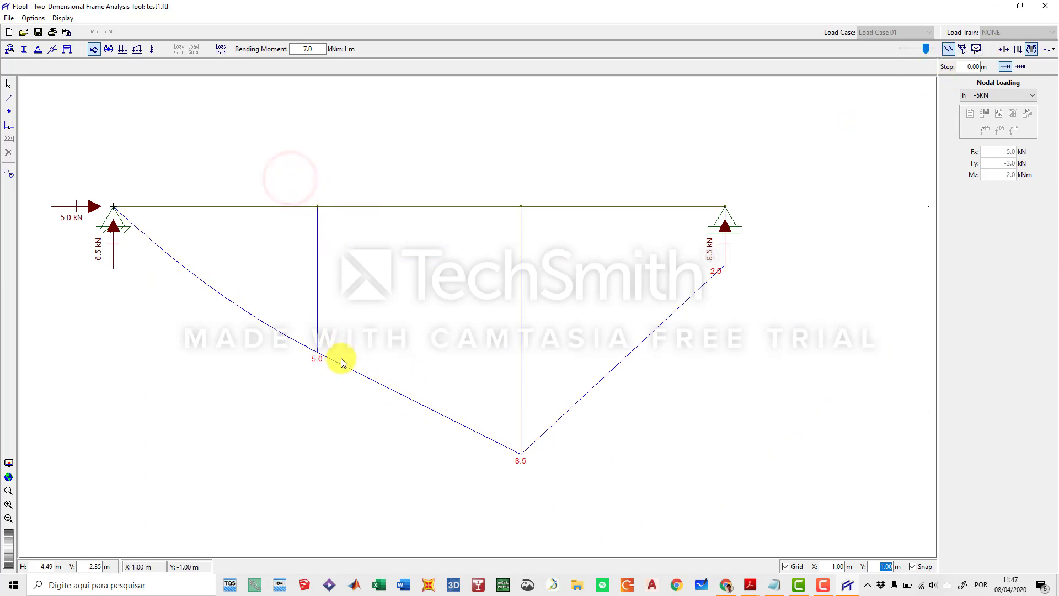
scroll(637, 328, "down", 1)
scroll(637, 328, "down", 1)
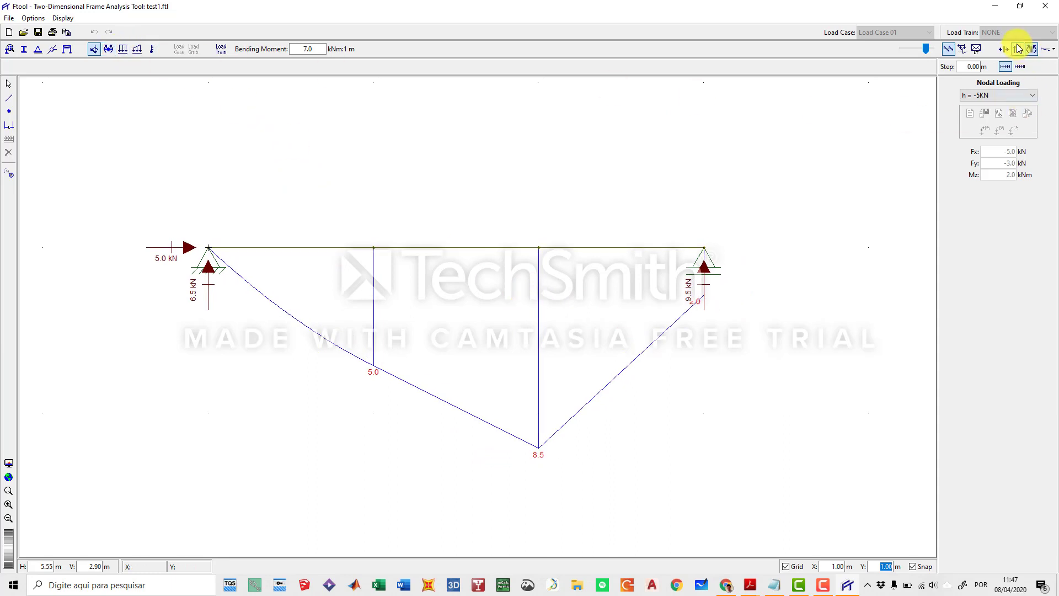
Display the beam's deformed configuration and reduce the deformed factor to 314.2
left_click(1046, 52)
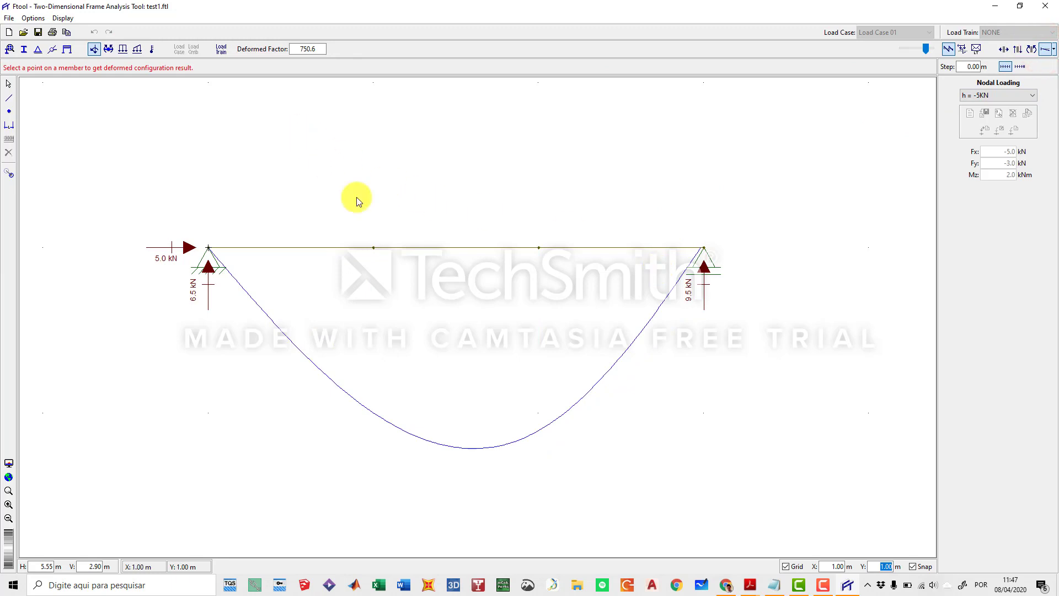
scroll(364, 204, "down", 1)
scroll(501, 190, "up", 1)
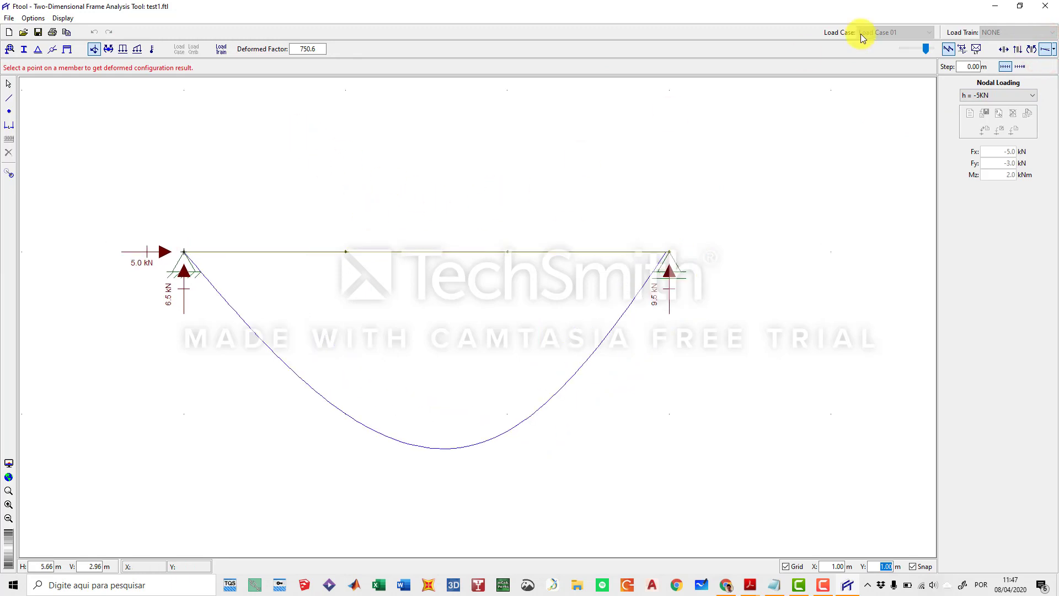
left_click(925, 51)
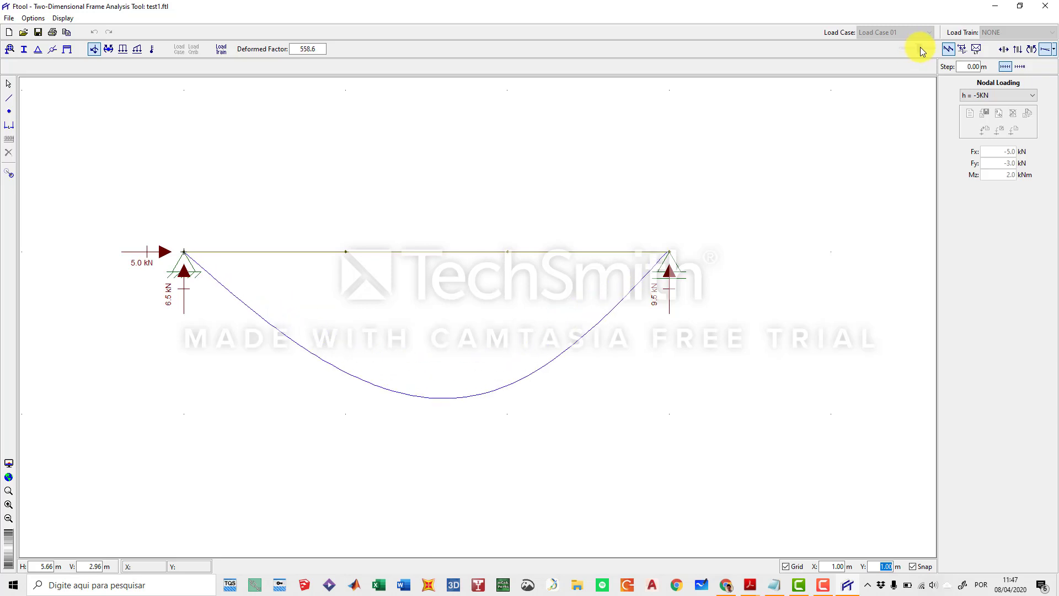
left_click_drag(920, 47, 912, 47)
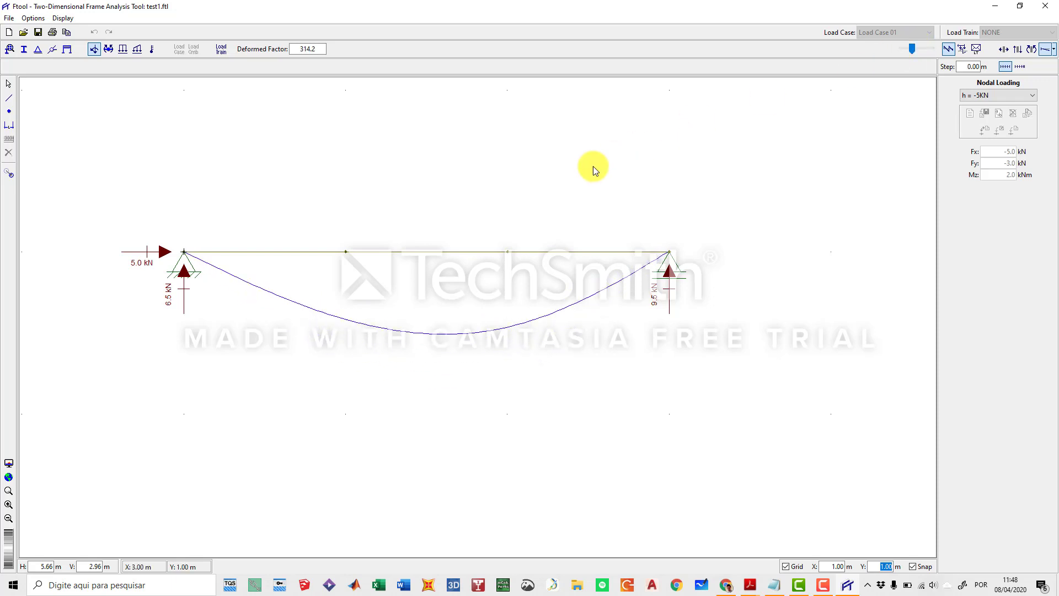
Query the displacement and rotation at several points along the middle and right-hand members of the beam
left_click(351, 254)
left_click(406, 252)
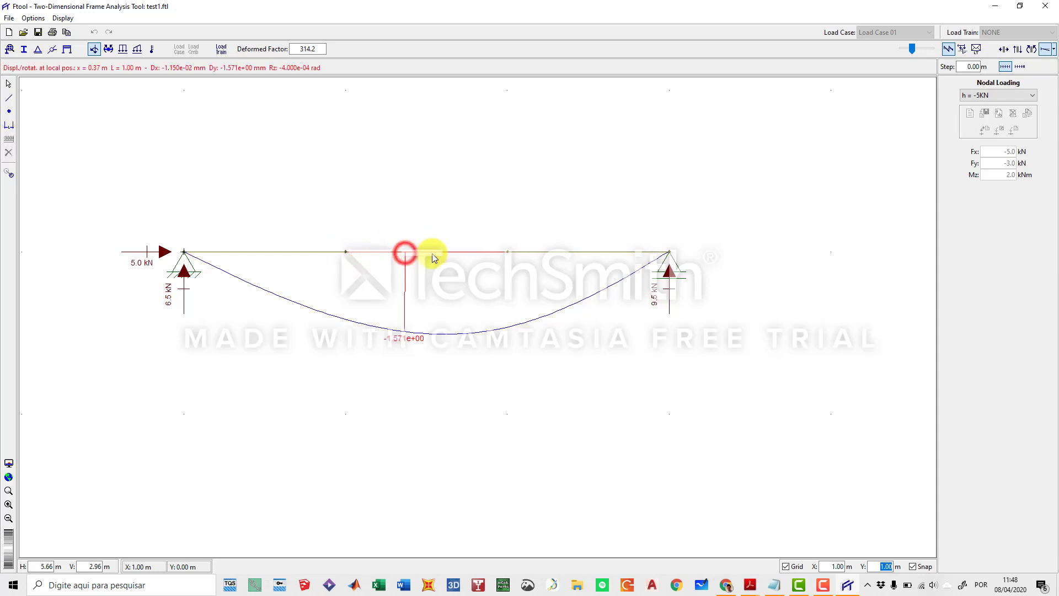
left_click(493, 252)
left_click(528, 253)
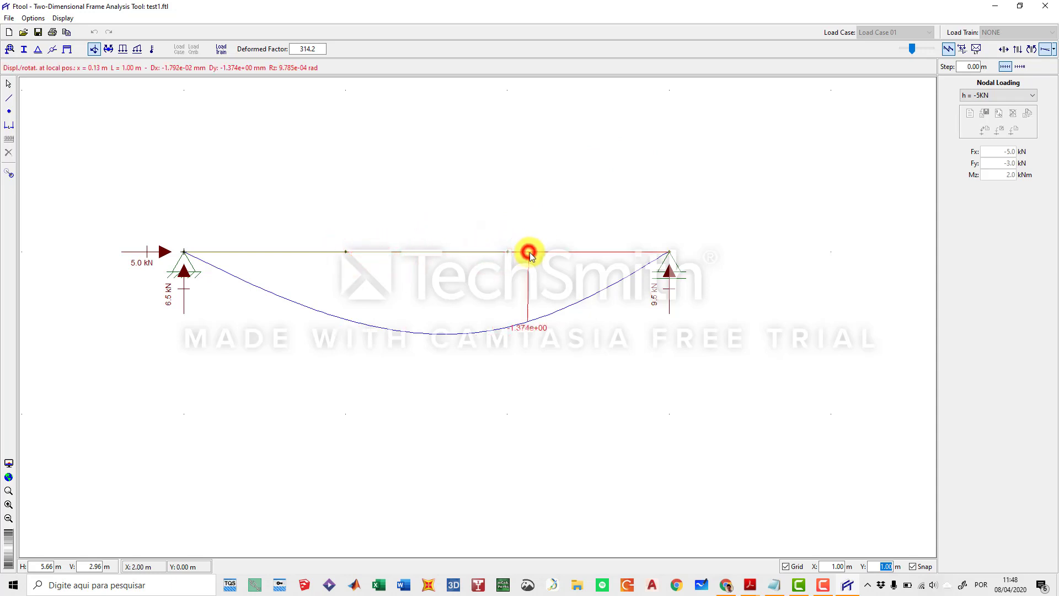
left_click(567, 252)
left_click(640, 253)
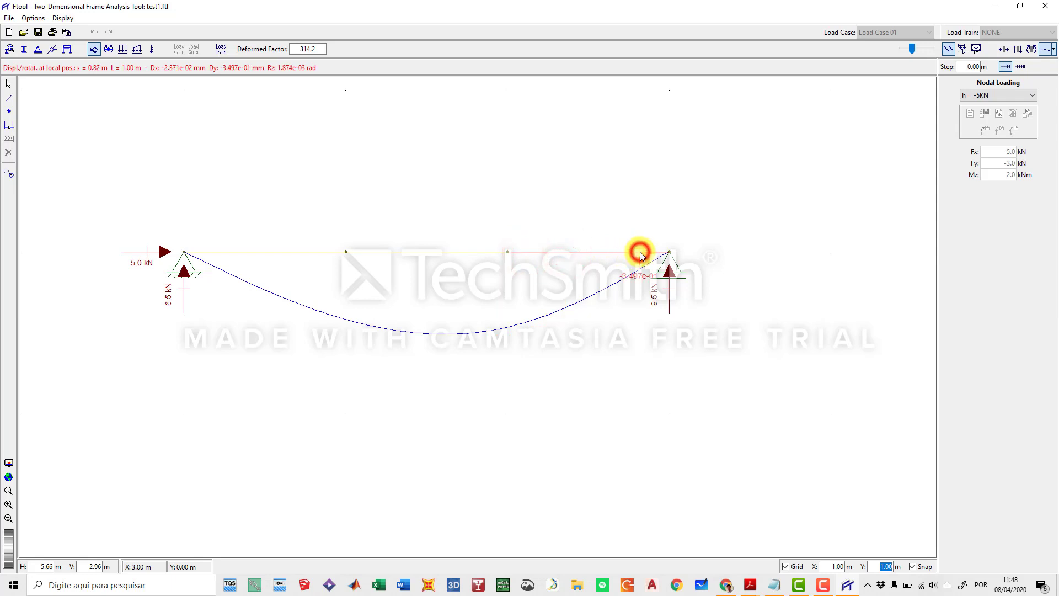
Display the bending moment diagram and query the moment at several points along the middle and left-hand members
left_click(1031, 49)
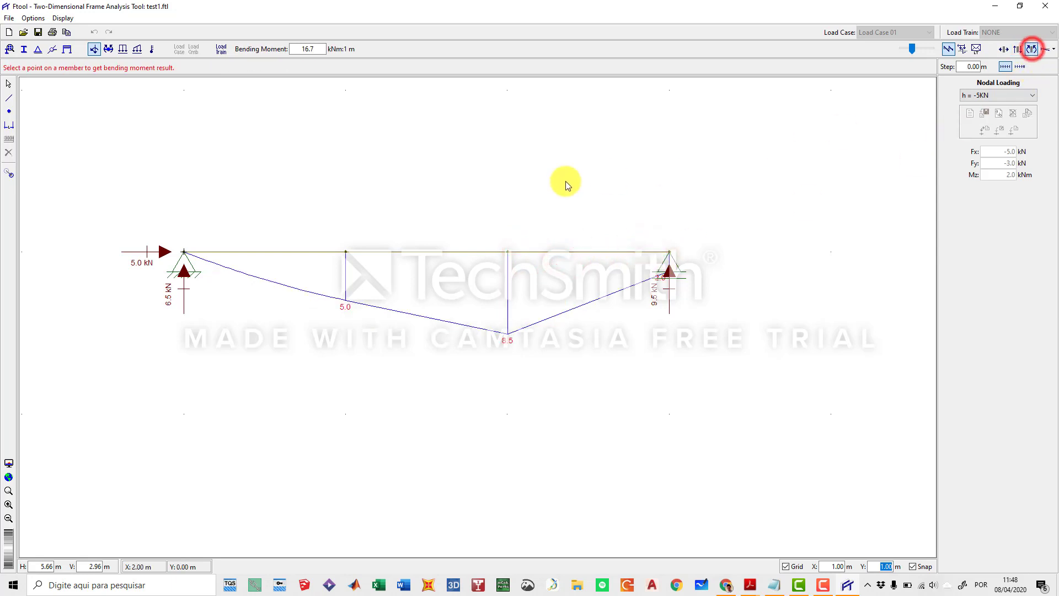
left_click(426, 252)
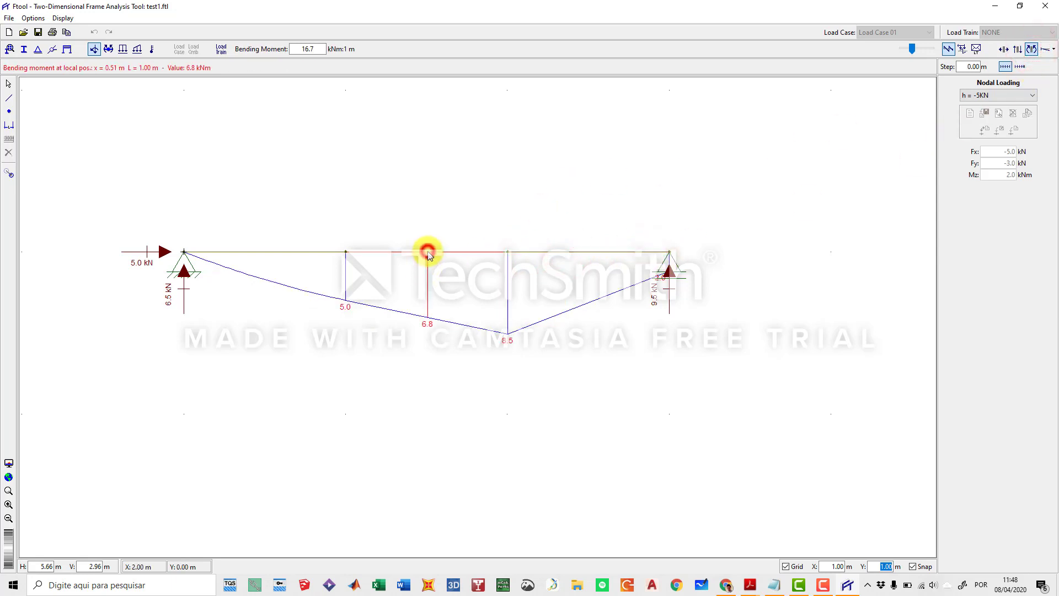
left_click(411, 252)
left_click(388, 252)
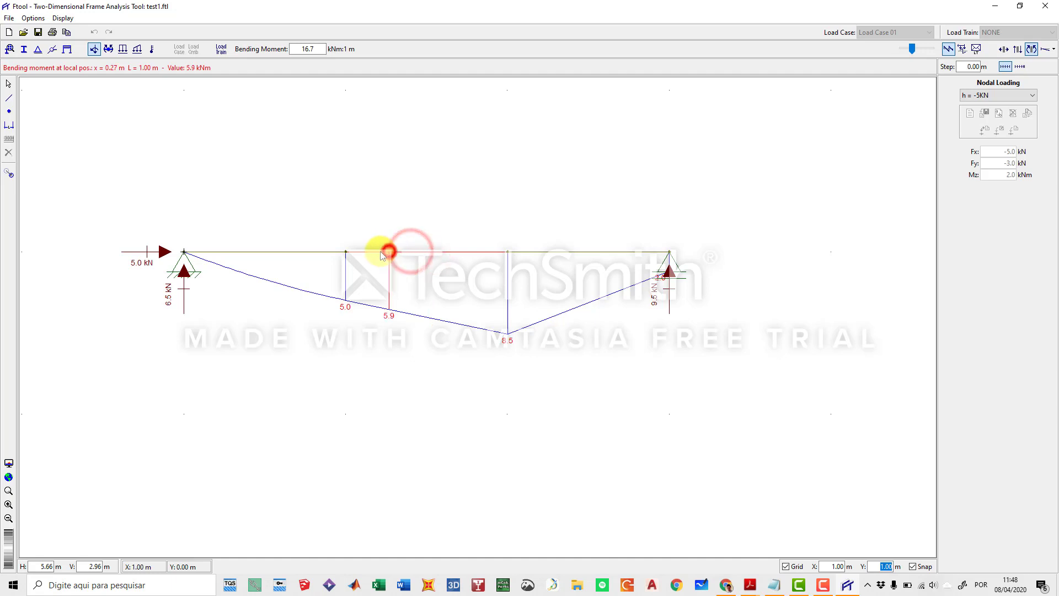
left_click(321, 252)
left_click(290, 252)
left_click(261, 252)
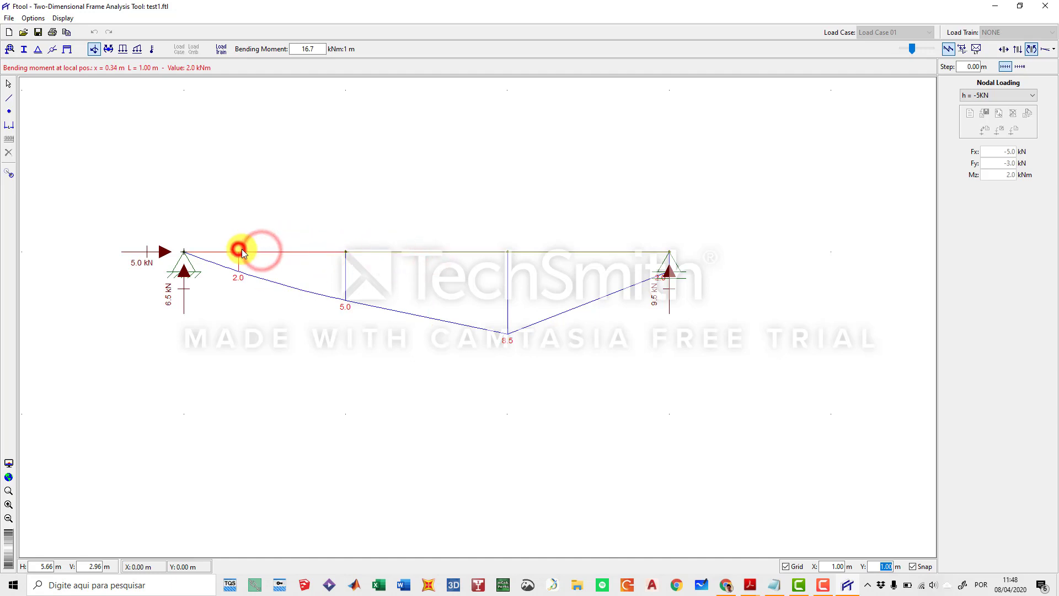
left_click(236, 252)
left_click(272, 252)
left_click(301, 252)
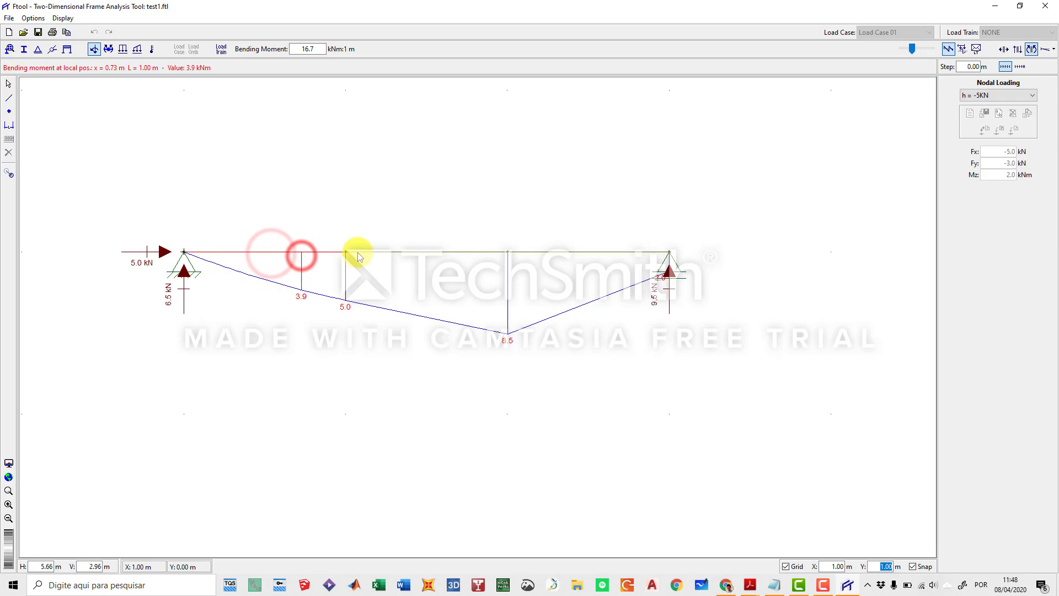
View the shear force diagram, return to the deformed configuration with horizontal displacement values, and examine them at the nodes
left_click(1017, 49)
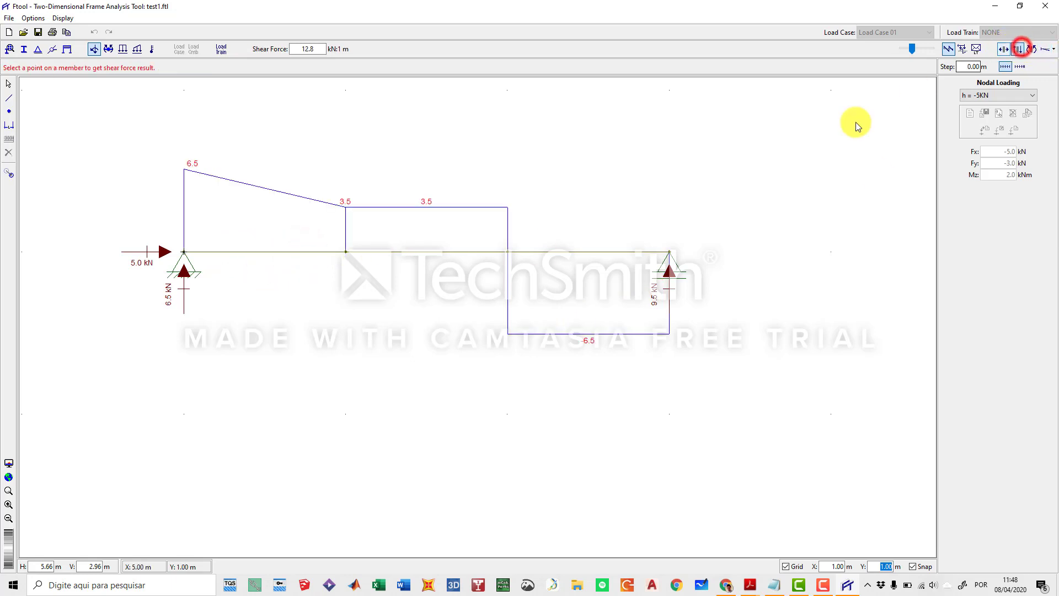
left_click(1050, 51)
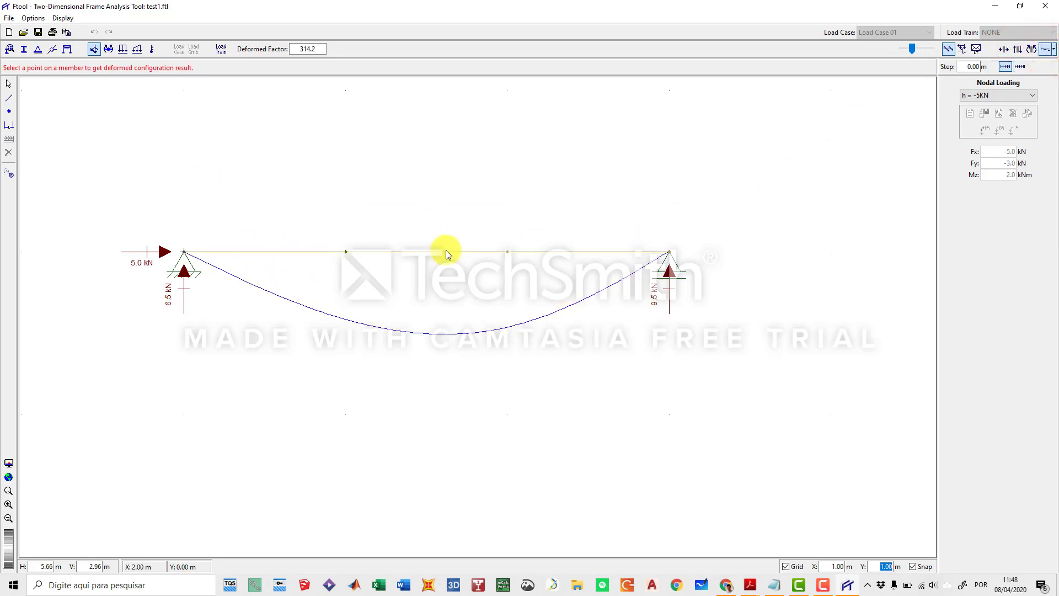
left_click(1054, 50)
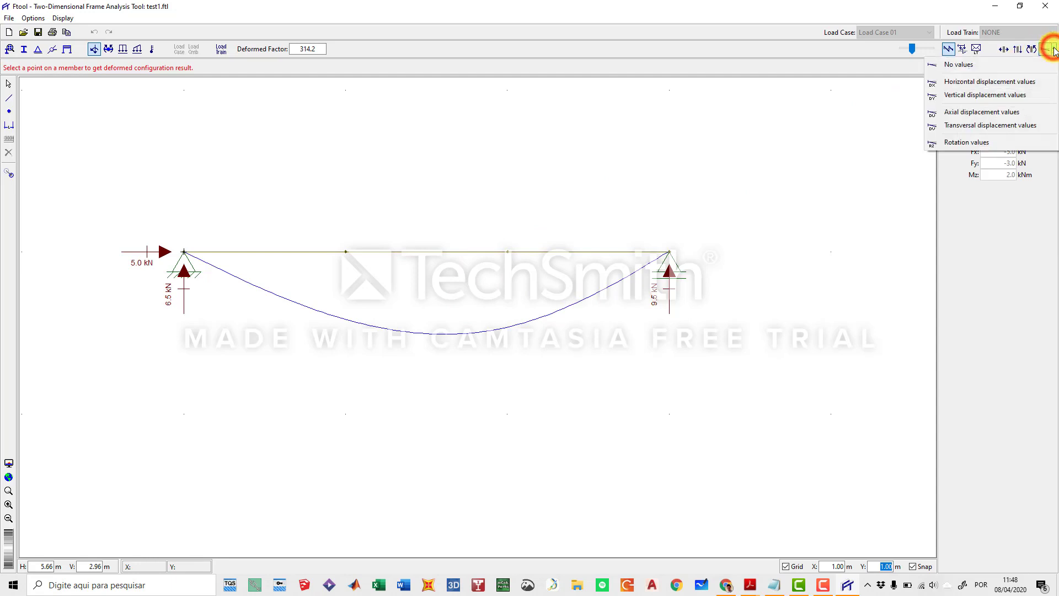
left_click(985, 85)
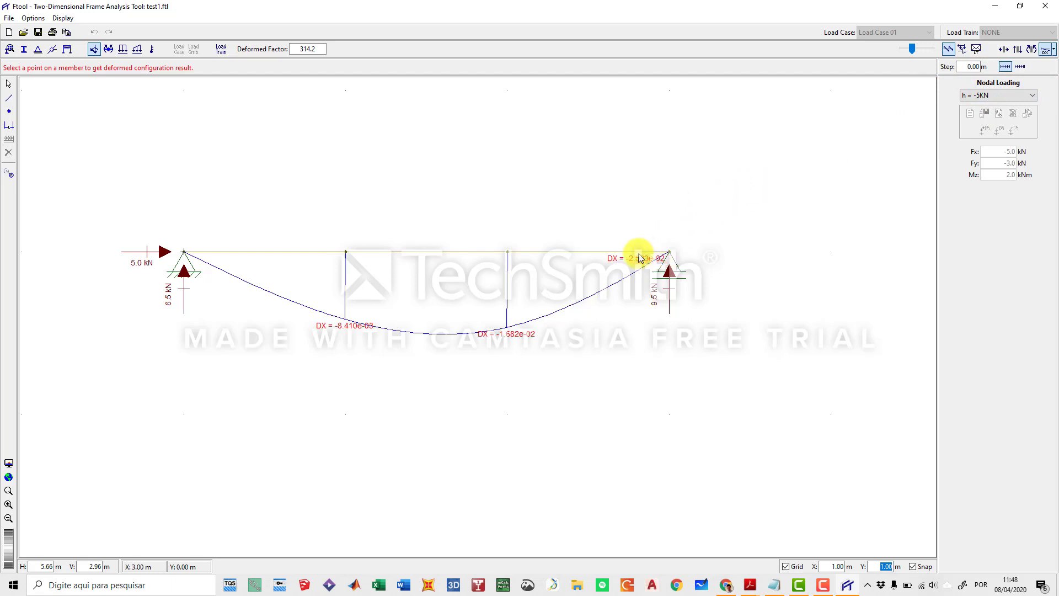
scroll(640, 253, "up", 3)
scroll(656, 262, "up", 7)
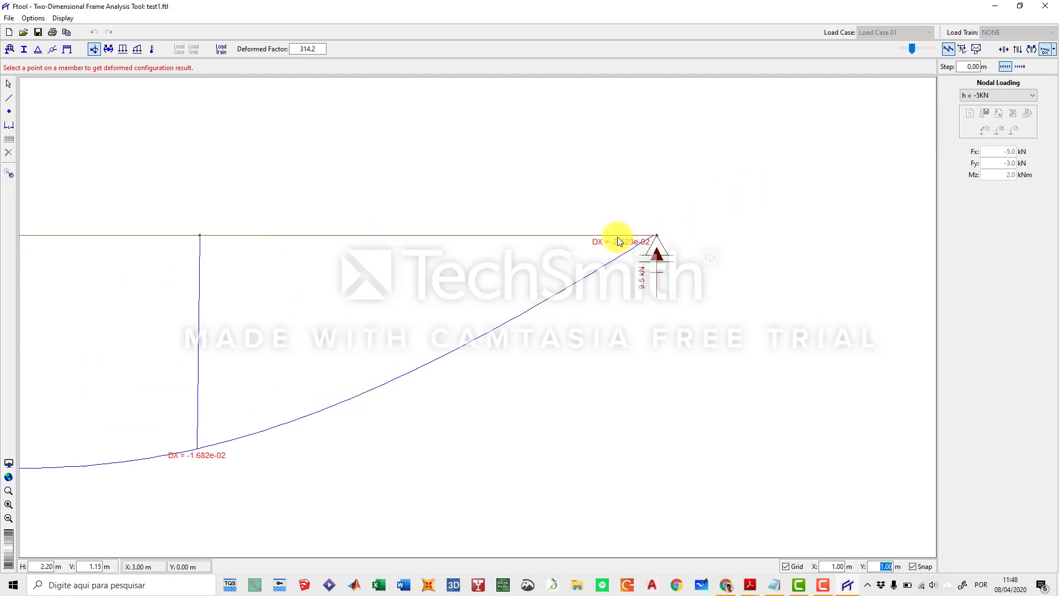
scroll(651, 274, "down", 7)
left_click_drag(513, 275, 409, 242)
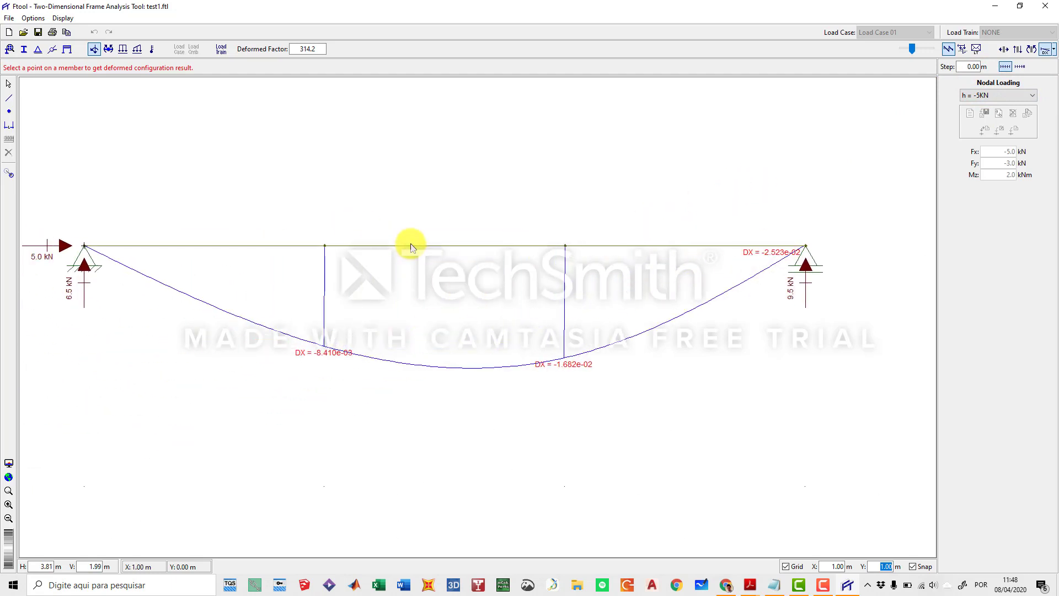
Check the displacement unit in the units and number formatting settings and accept them without changes
left_click(33, 19)
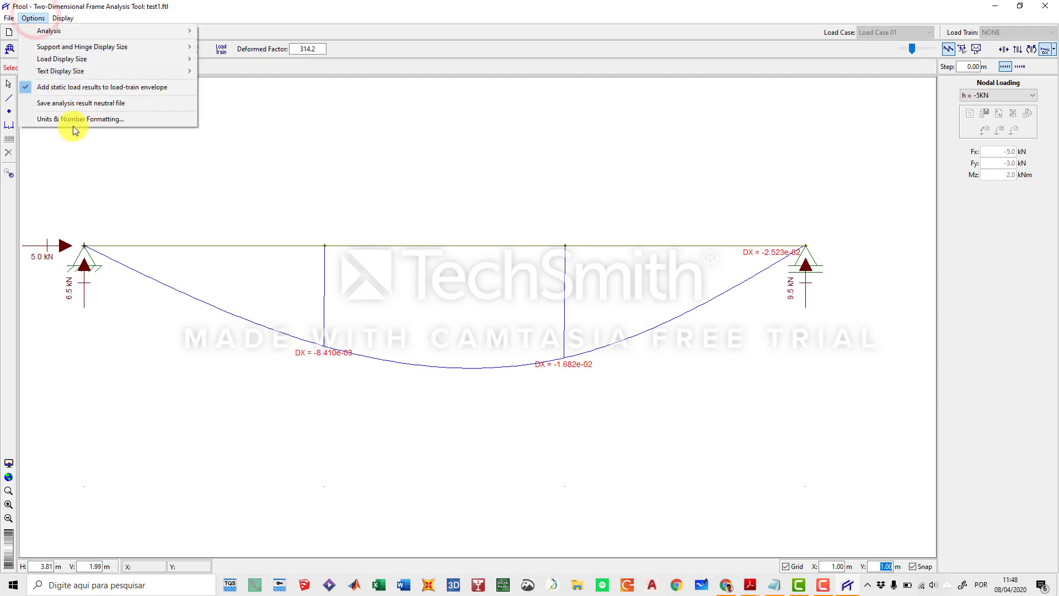
left_click(71, 120)
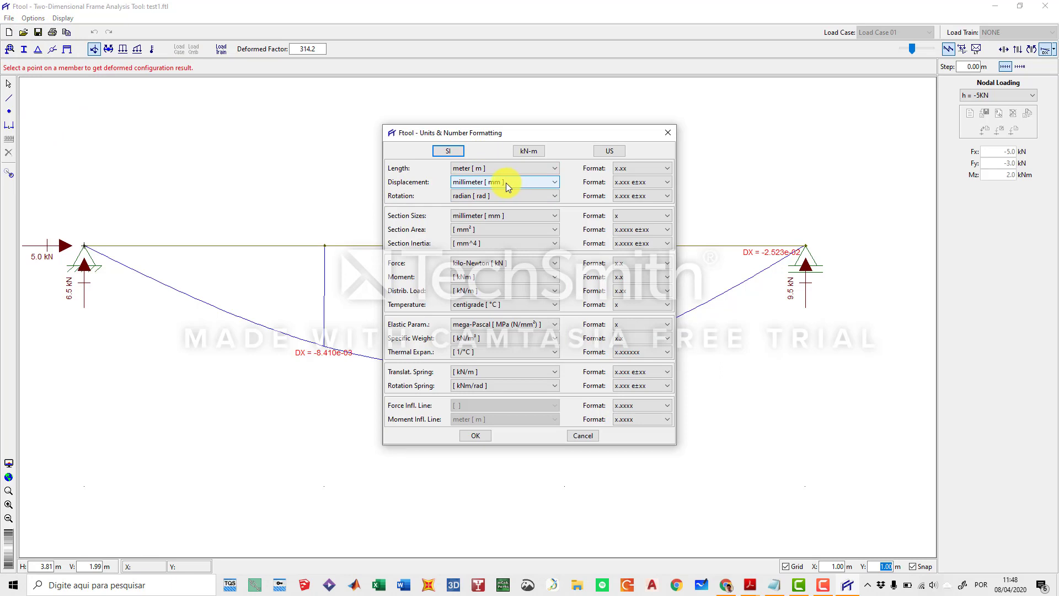
left_click(478, 436)
Switch the deformed configuration labels to vertical displacement values and examine them along the beam
scroll(573, 381, "up", 4)
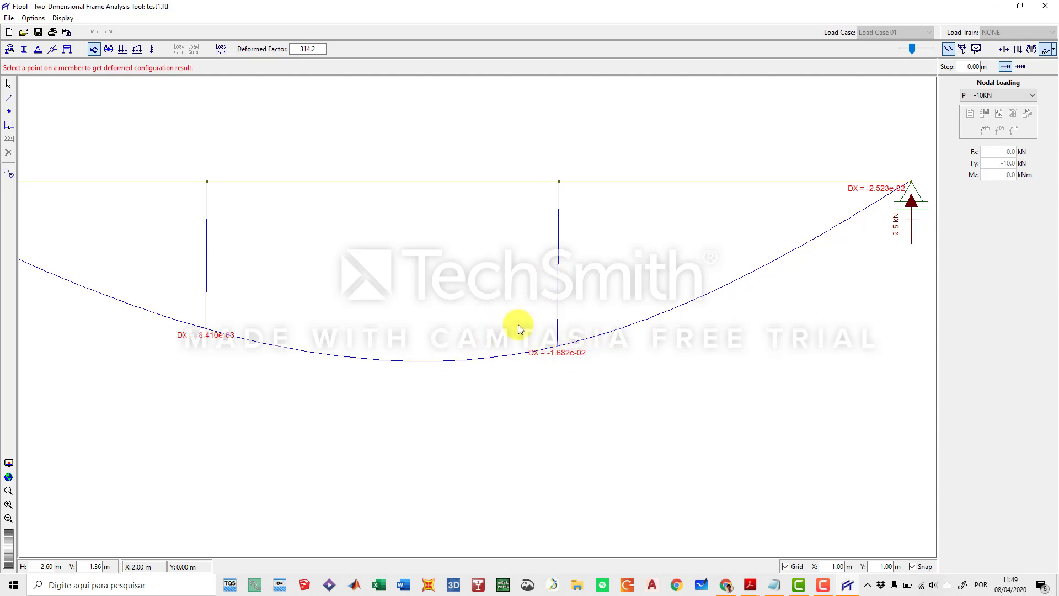
scroll(496, 340, "down", 2)
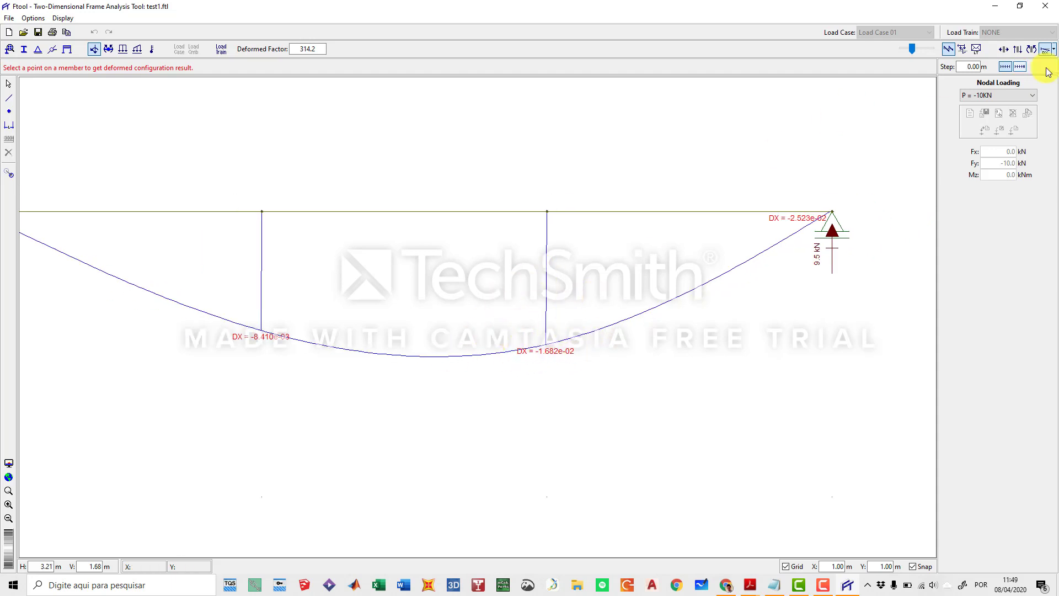
left_click(1054, 51)
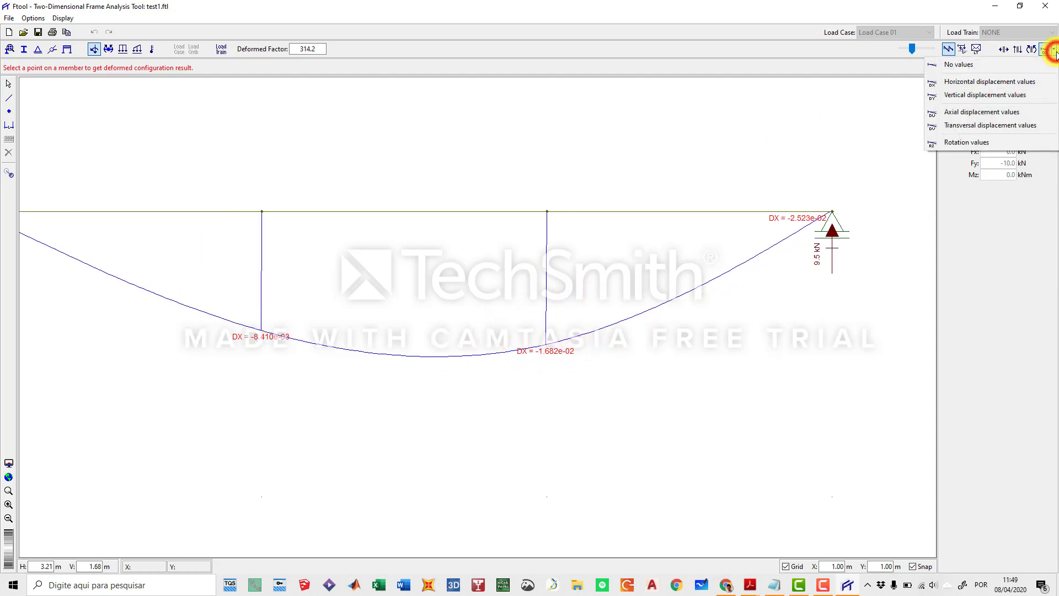
left_click(1005, 95)
scroll(476, 333, "down", 2)
scroll(390, 362, "up", 2)
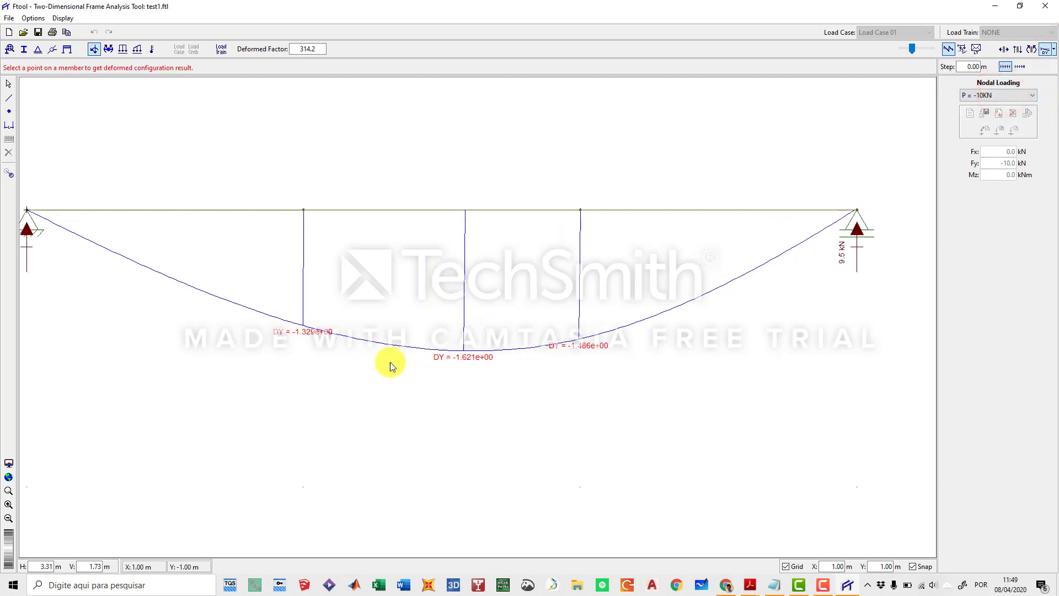
Set the displacement number format to three decimals (x.xxx) in the units and number formatting settings
left_click(36, 18)
left_click(70, 115)
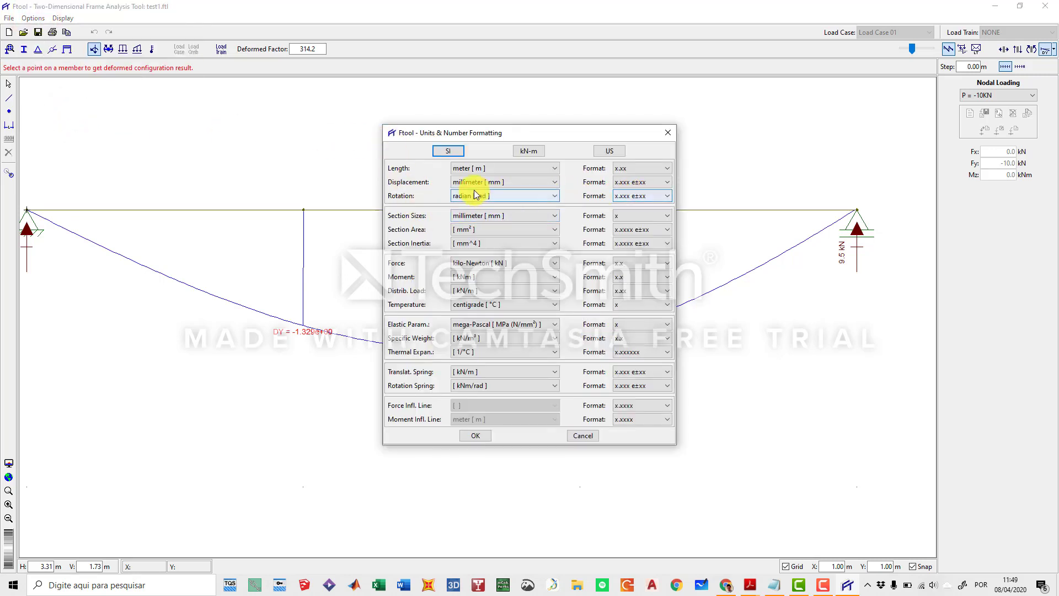
left_click(640, 182)
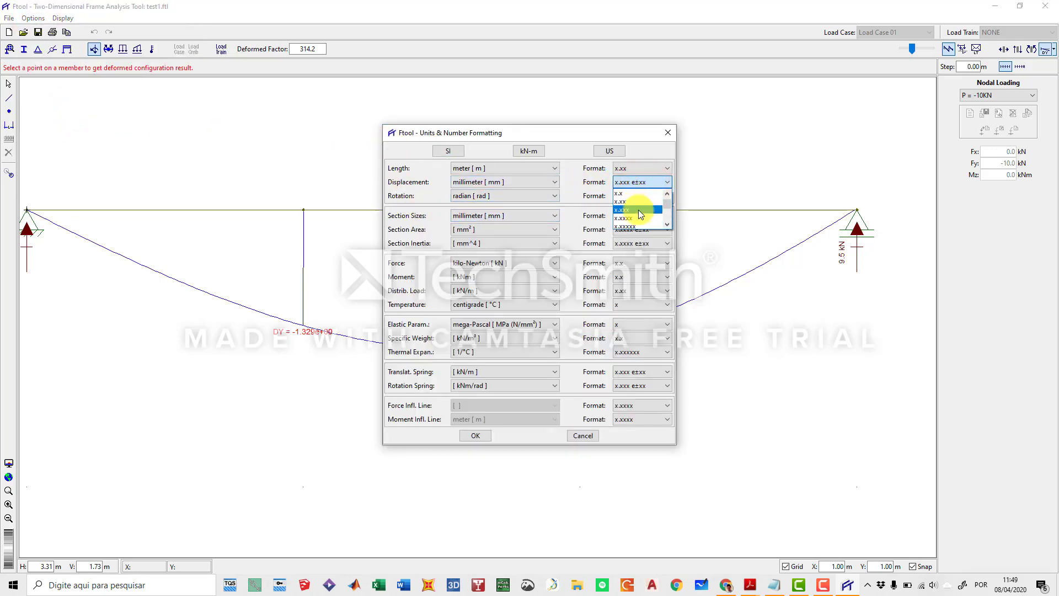
left_click(633, 209)
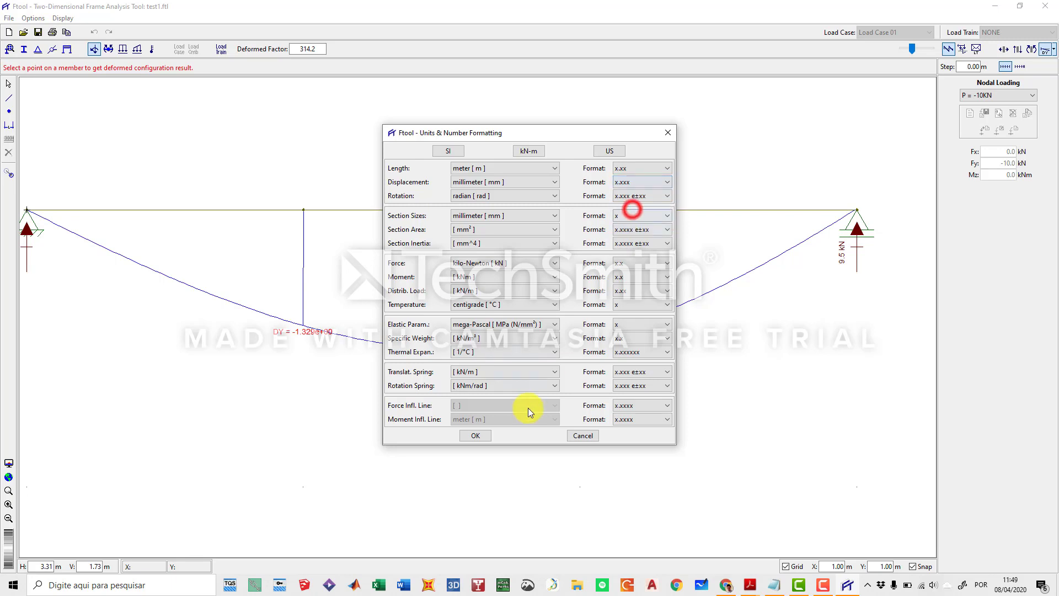
left_click(476, 435)
Examine the vertical displacement labels at the midspan point and the two interior nodes of the deformed beam
scroll(481, 334, "up", 1)
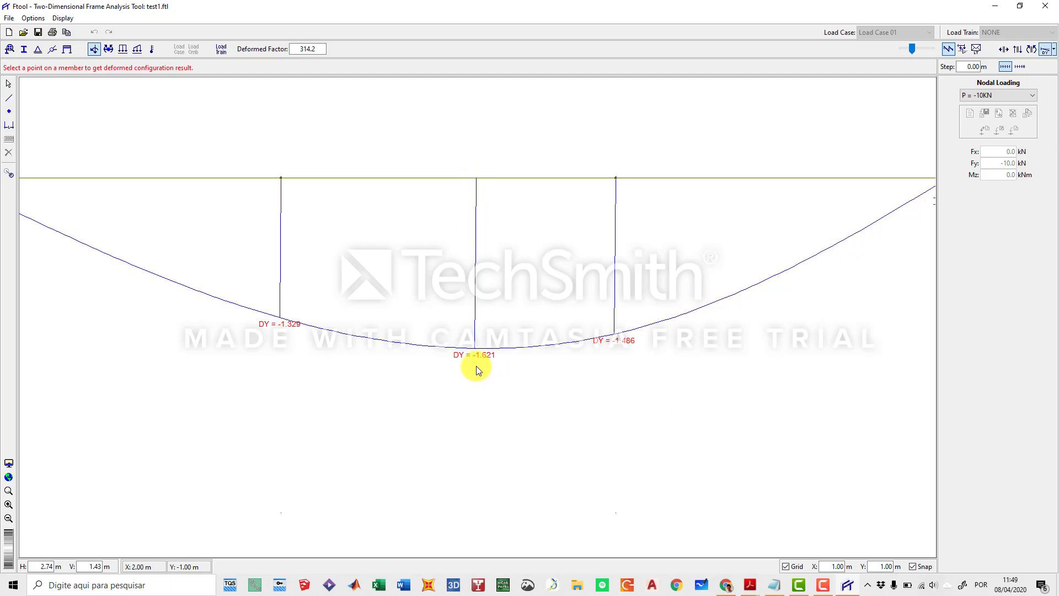
scroll(476, 365, "up", 3)
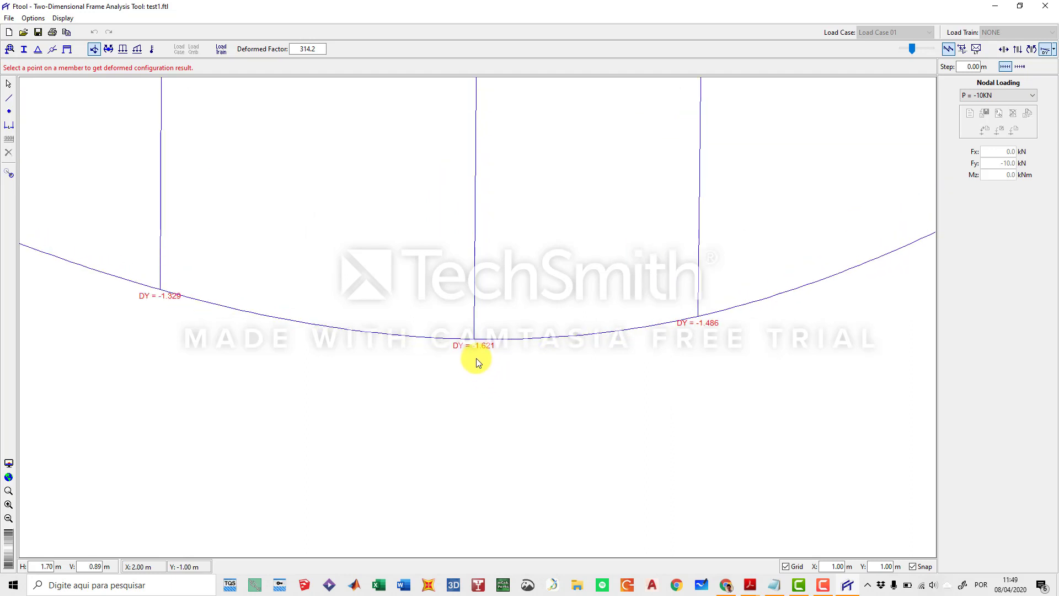
scroll(419, 334, "down", 5)
scroll(350, 267, "down", 1)
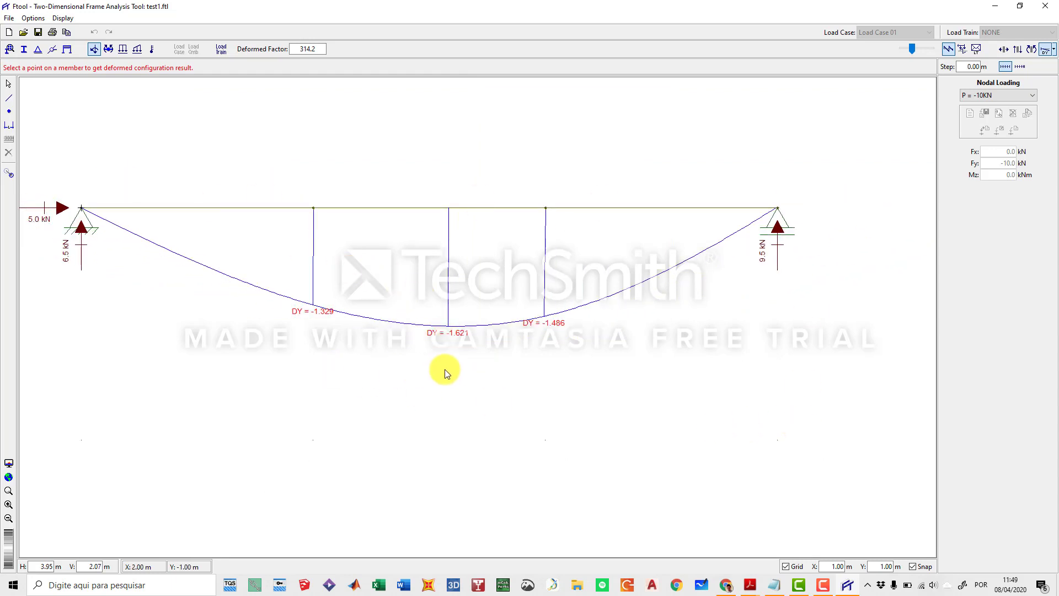
scroll(466, 338, "down", 2)
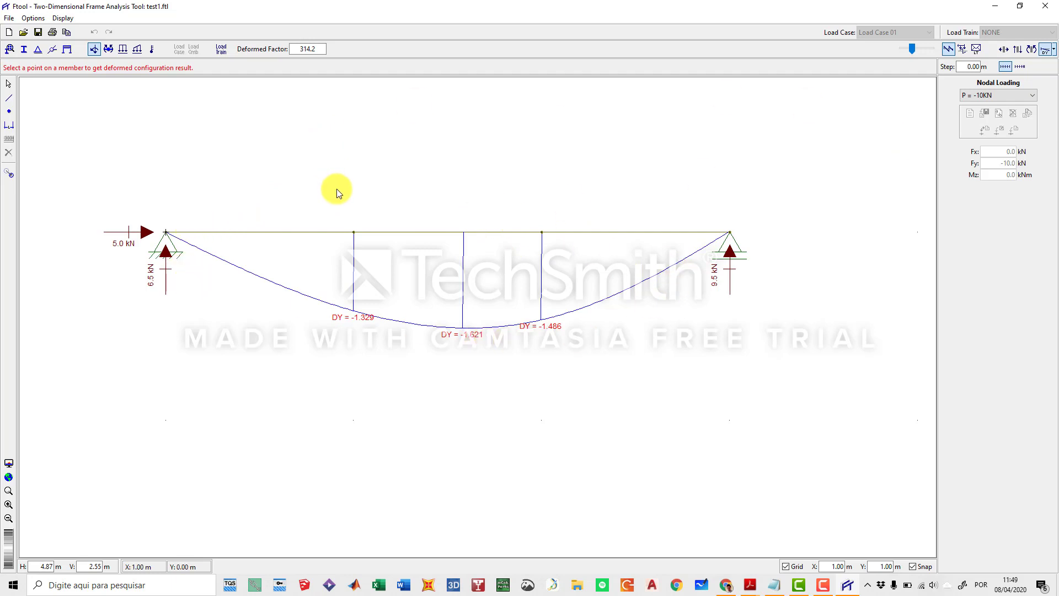
left_click_drag(338, 190, 367, 201)
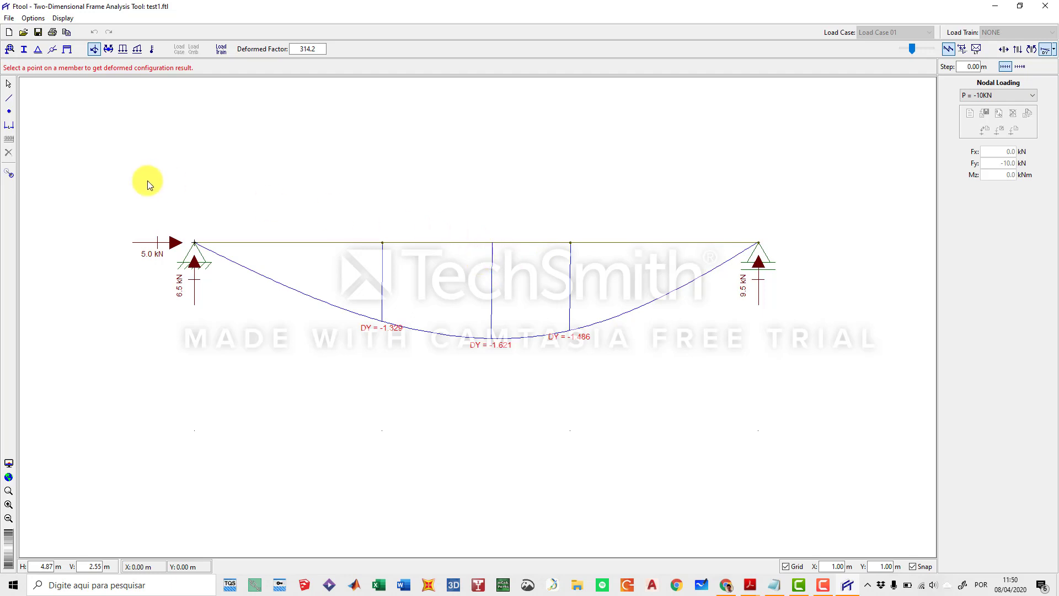
Leave the deformed configuration display and review the beam model with its applied loads, selecting all members
left_click(485, 210)
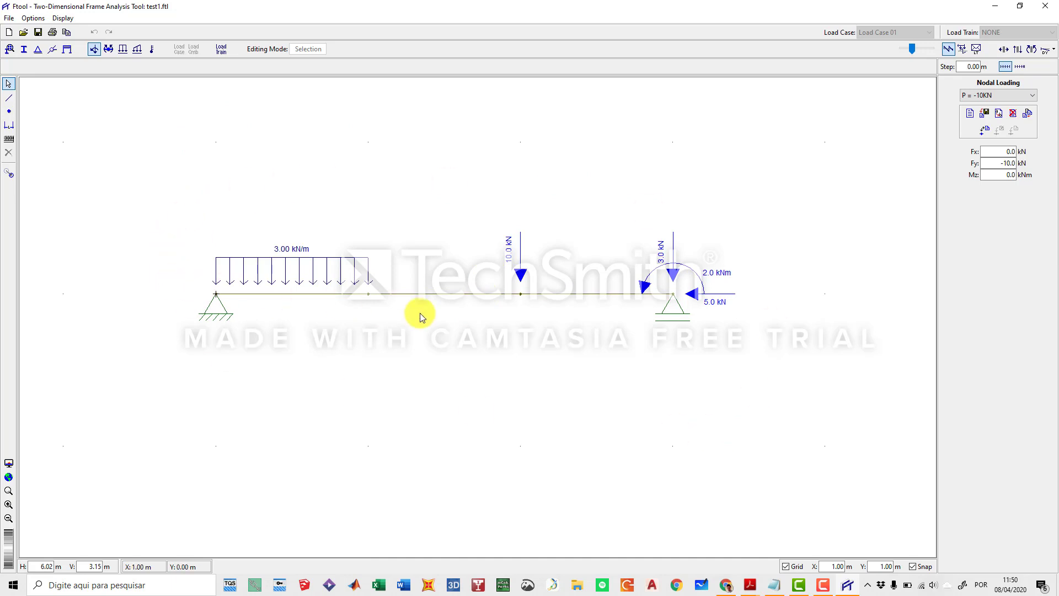
left_click_drag(419, 313, 436, 309)
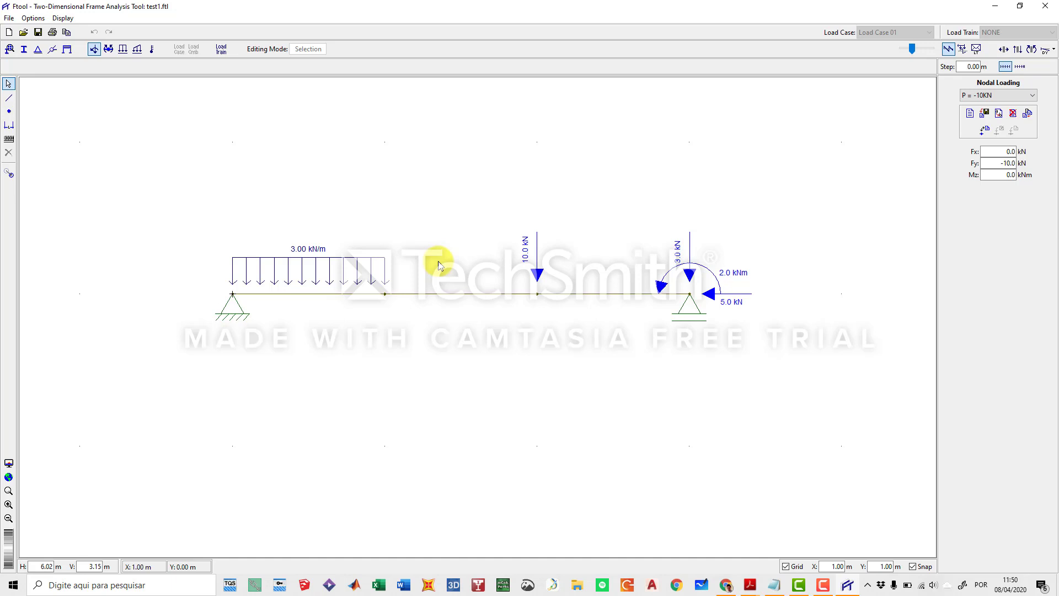
left_click_drag(111, 173, 847, 375)
scroll(402, 295, "down", 3)
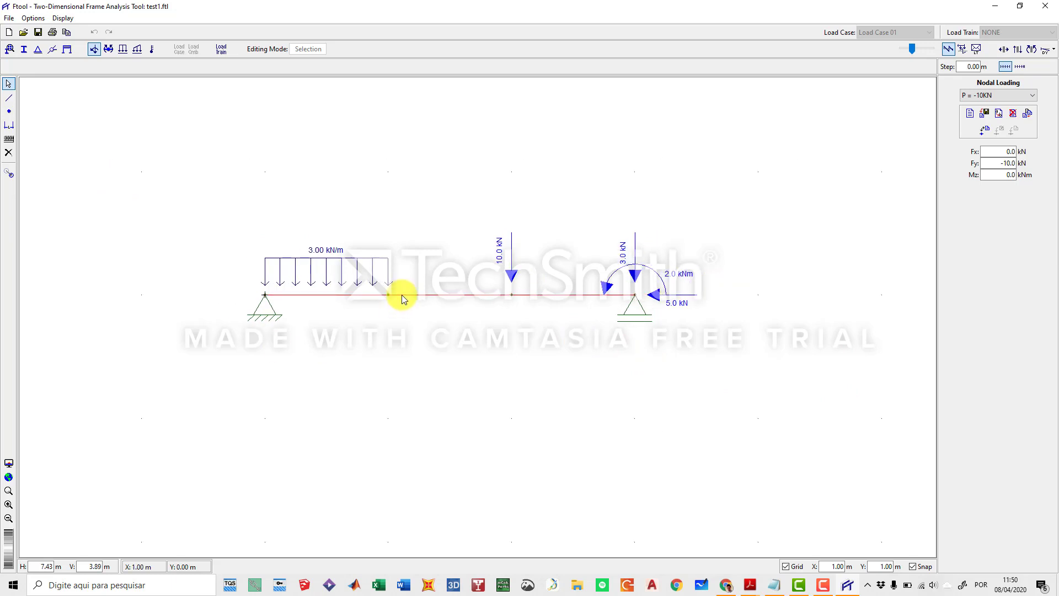
scroll(485, 283, "up", 1)
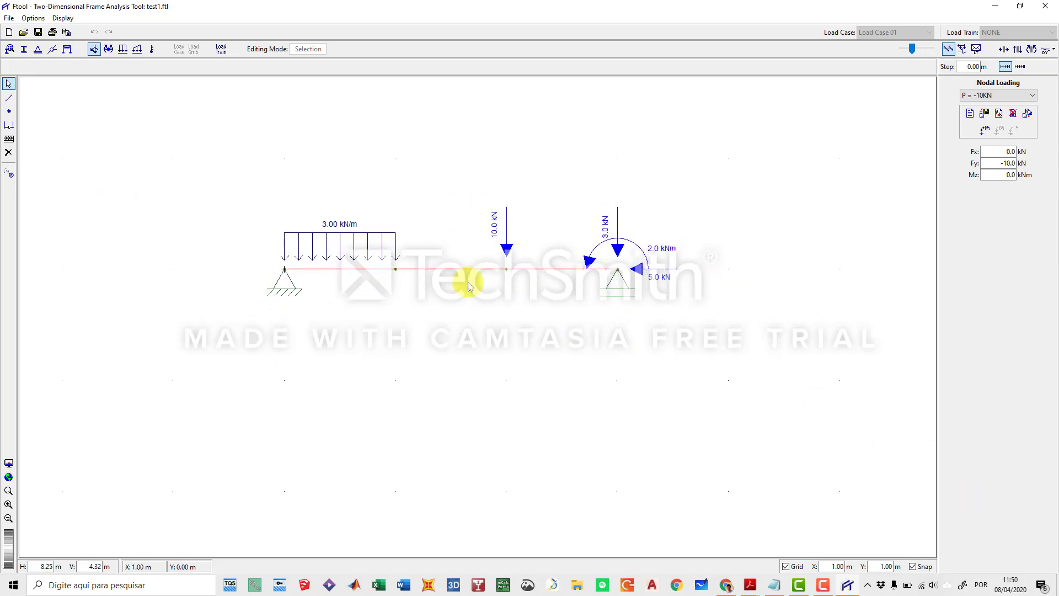
scroll(465, 279, "up", 1)
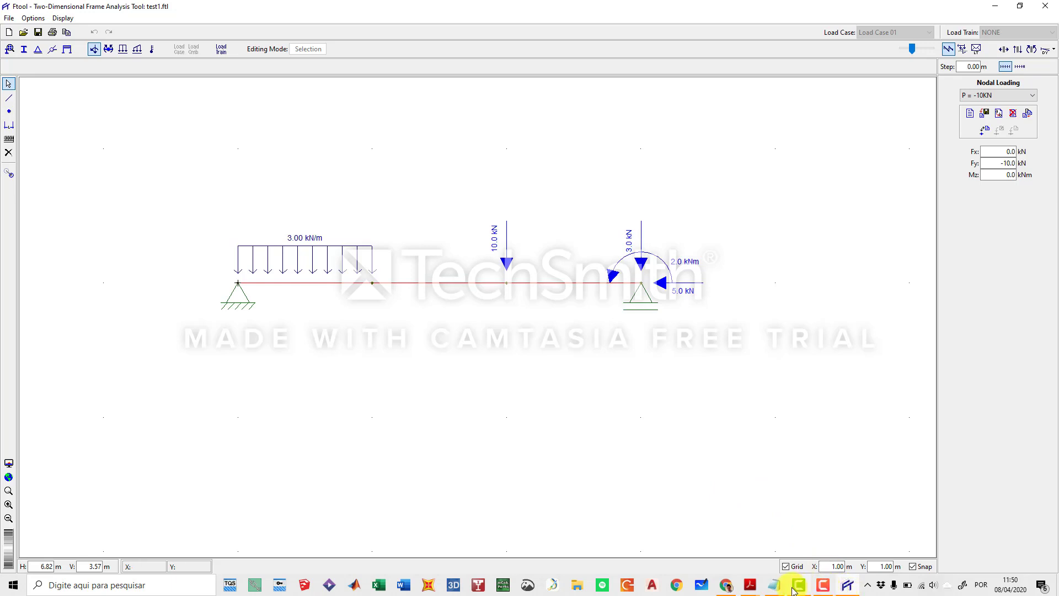
Switch to Notepad and show the note with the contact e-mail, repositioning its window over the beam model
left_click(774, 584)
left_click_drag(653, 263, 503, 260)
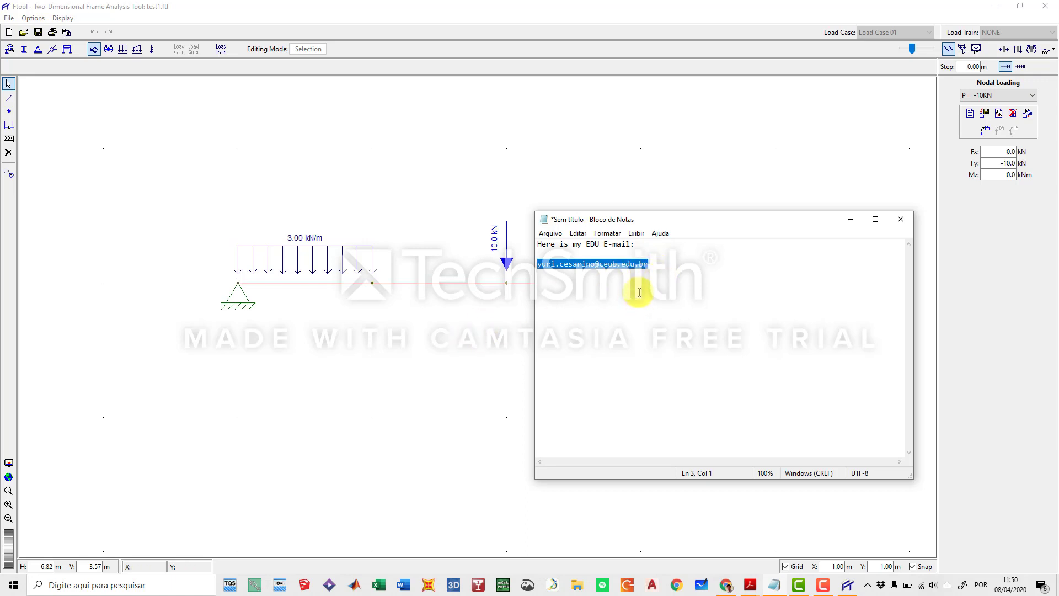
left_click(425, 352)
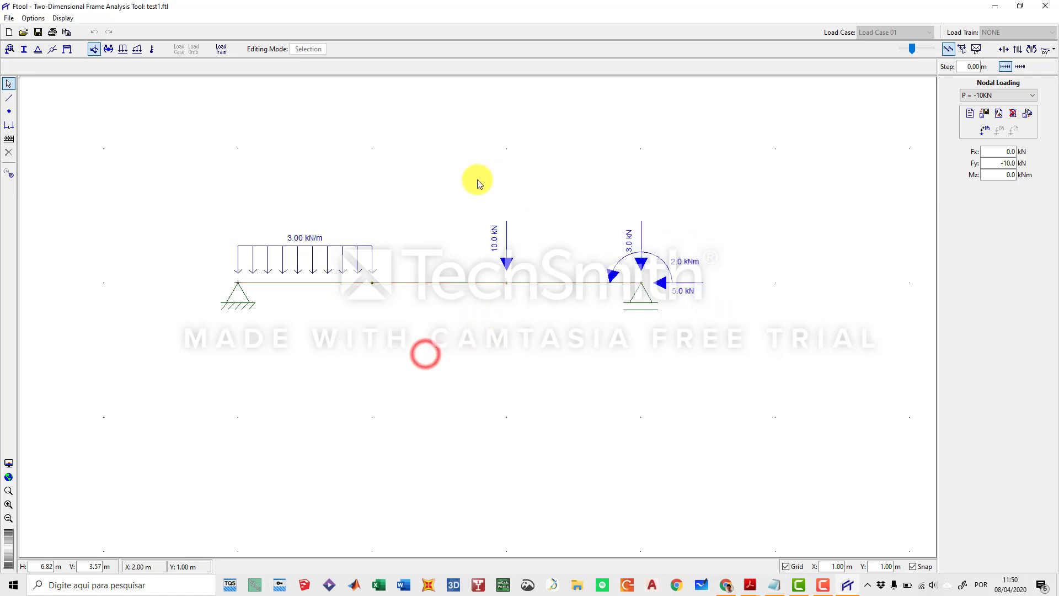
left_click(774, 585)
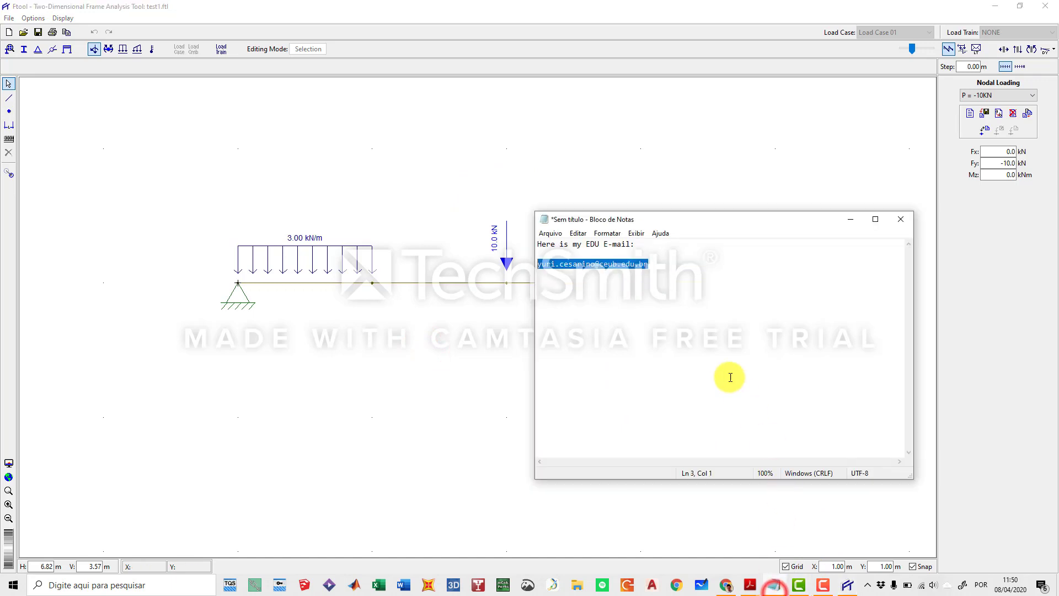
left_click(674, 274)
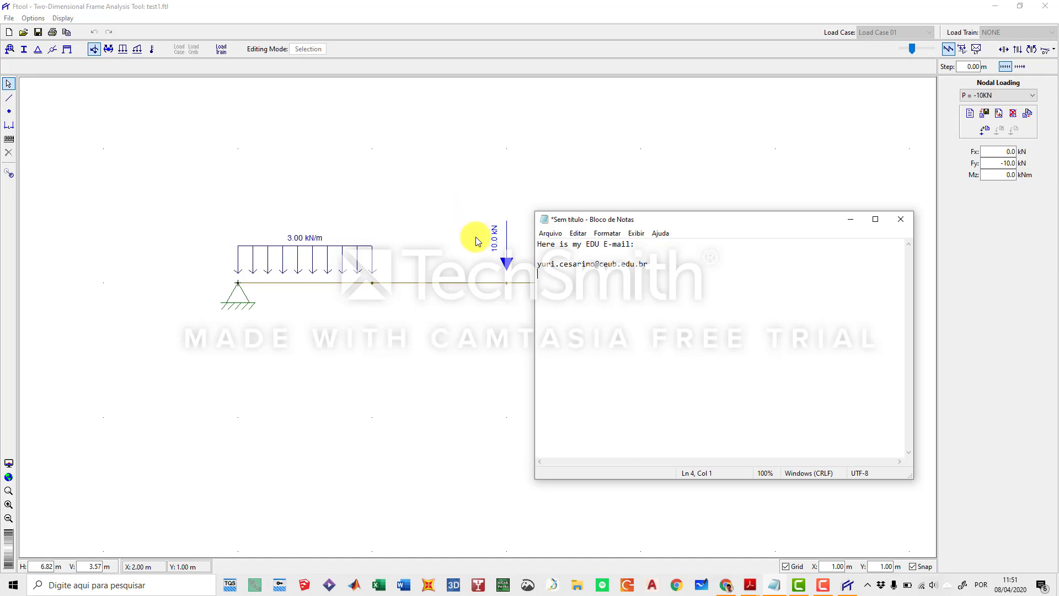
left_click_drag(694, 220, 607, 306)
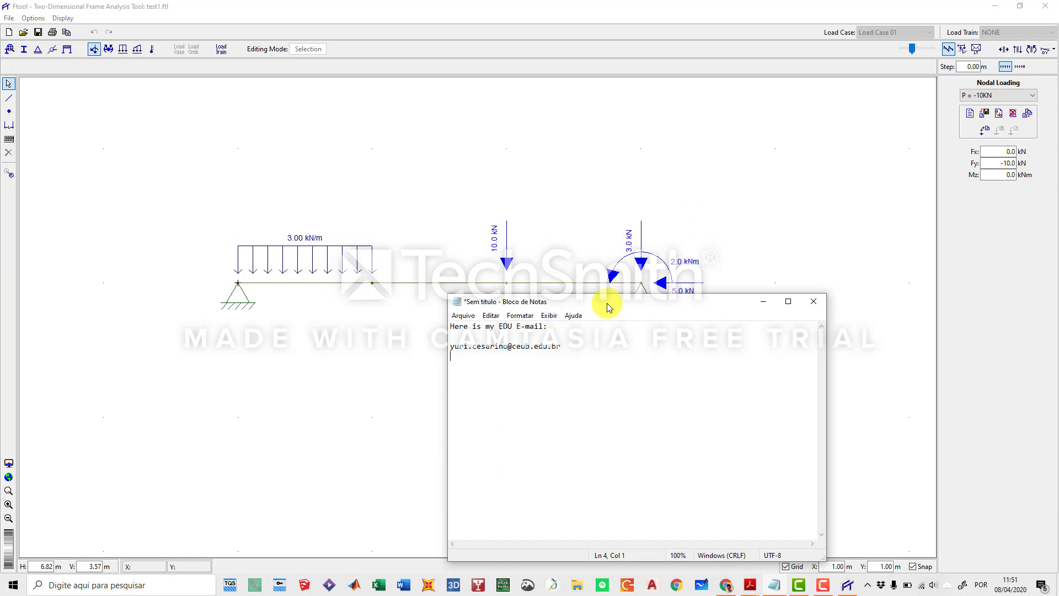
left_click_drag(607, 307, 624, 187)
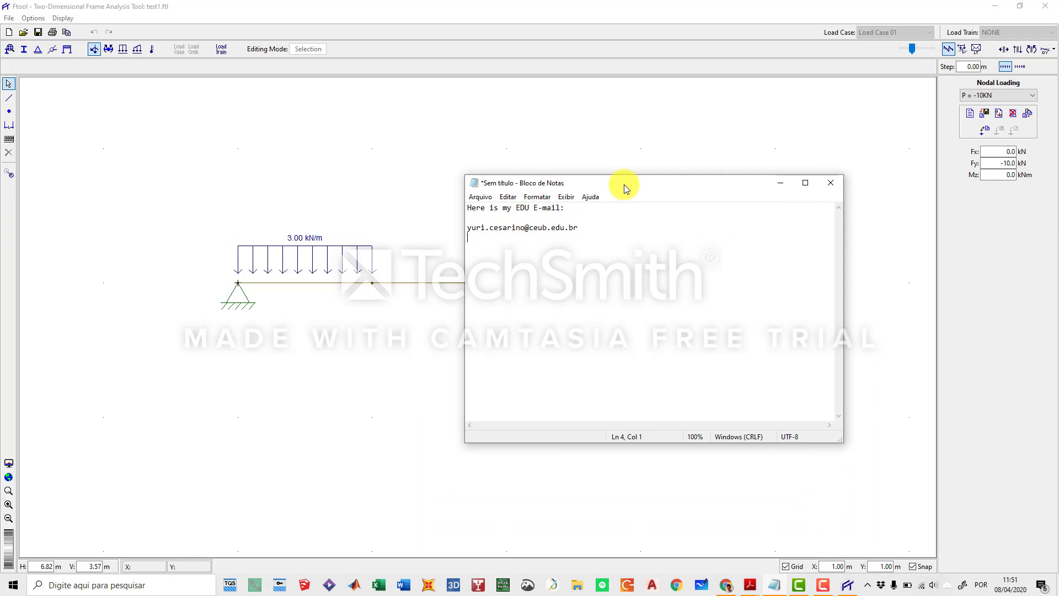
left_click_drag(589, 231, 468, 218)
left_click(518, 255)
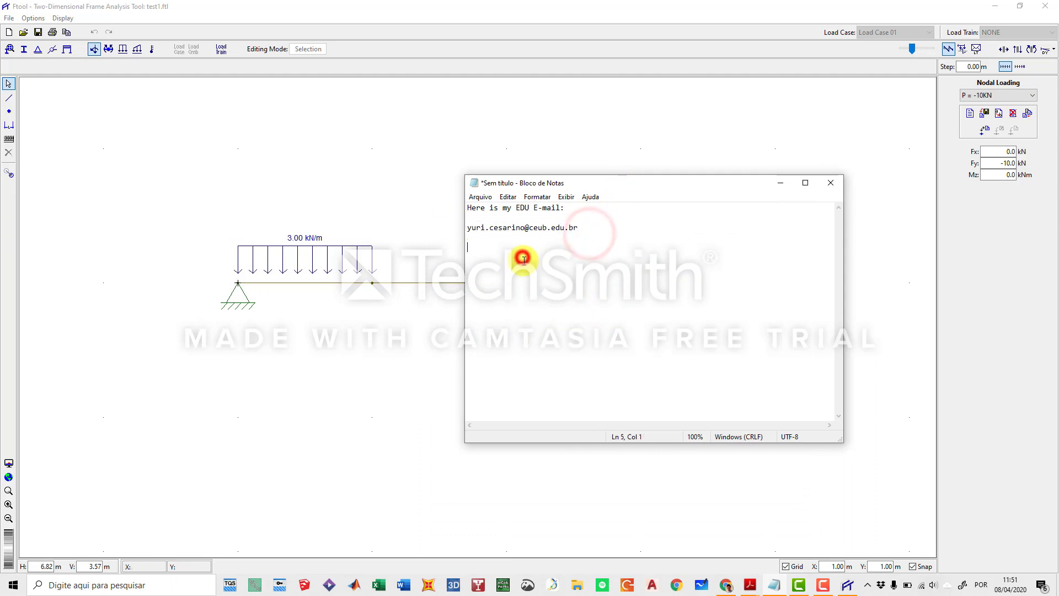